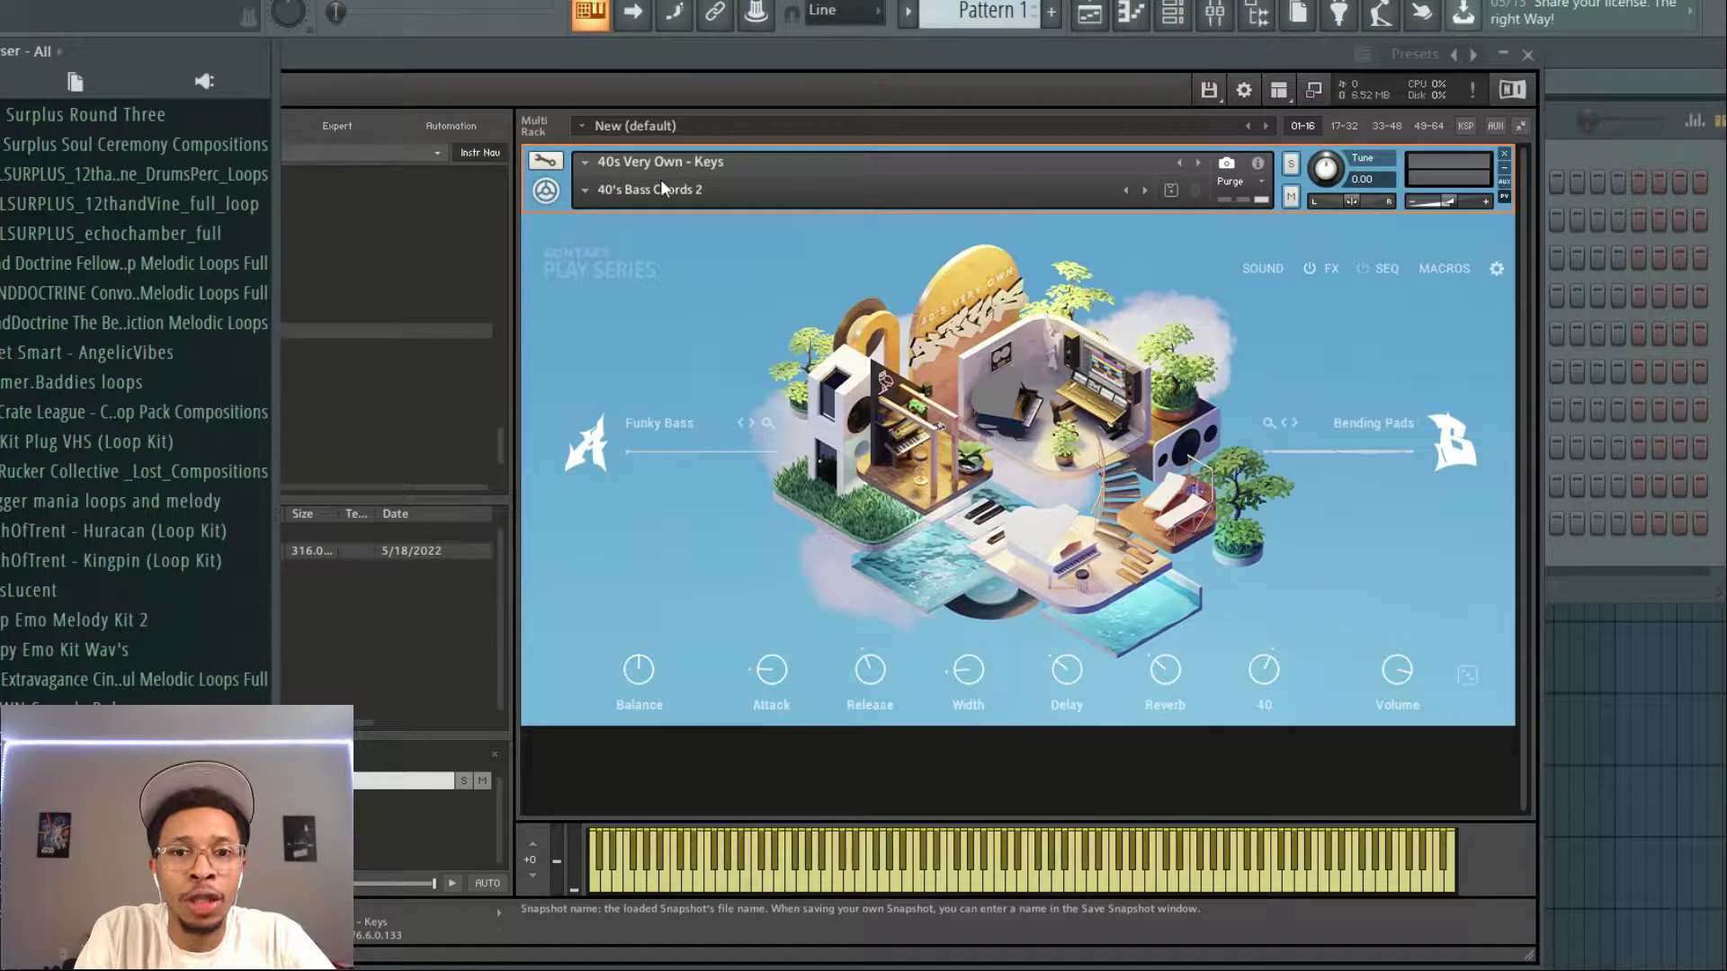
# Load the 40's Bass Chords 2 bass snapshot, randomize its sound and play a note to audition it.
pyautogui.click(586, 190)
pyautogui.moveTo(603, 208)
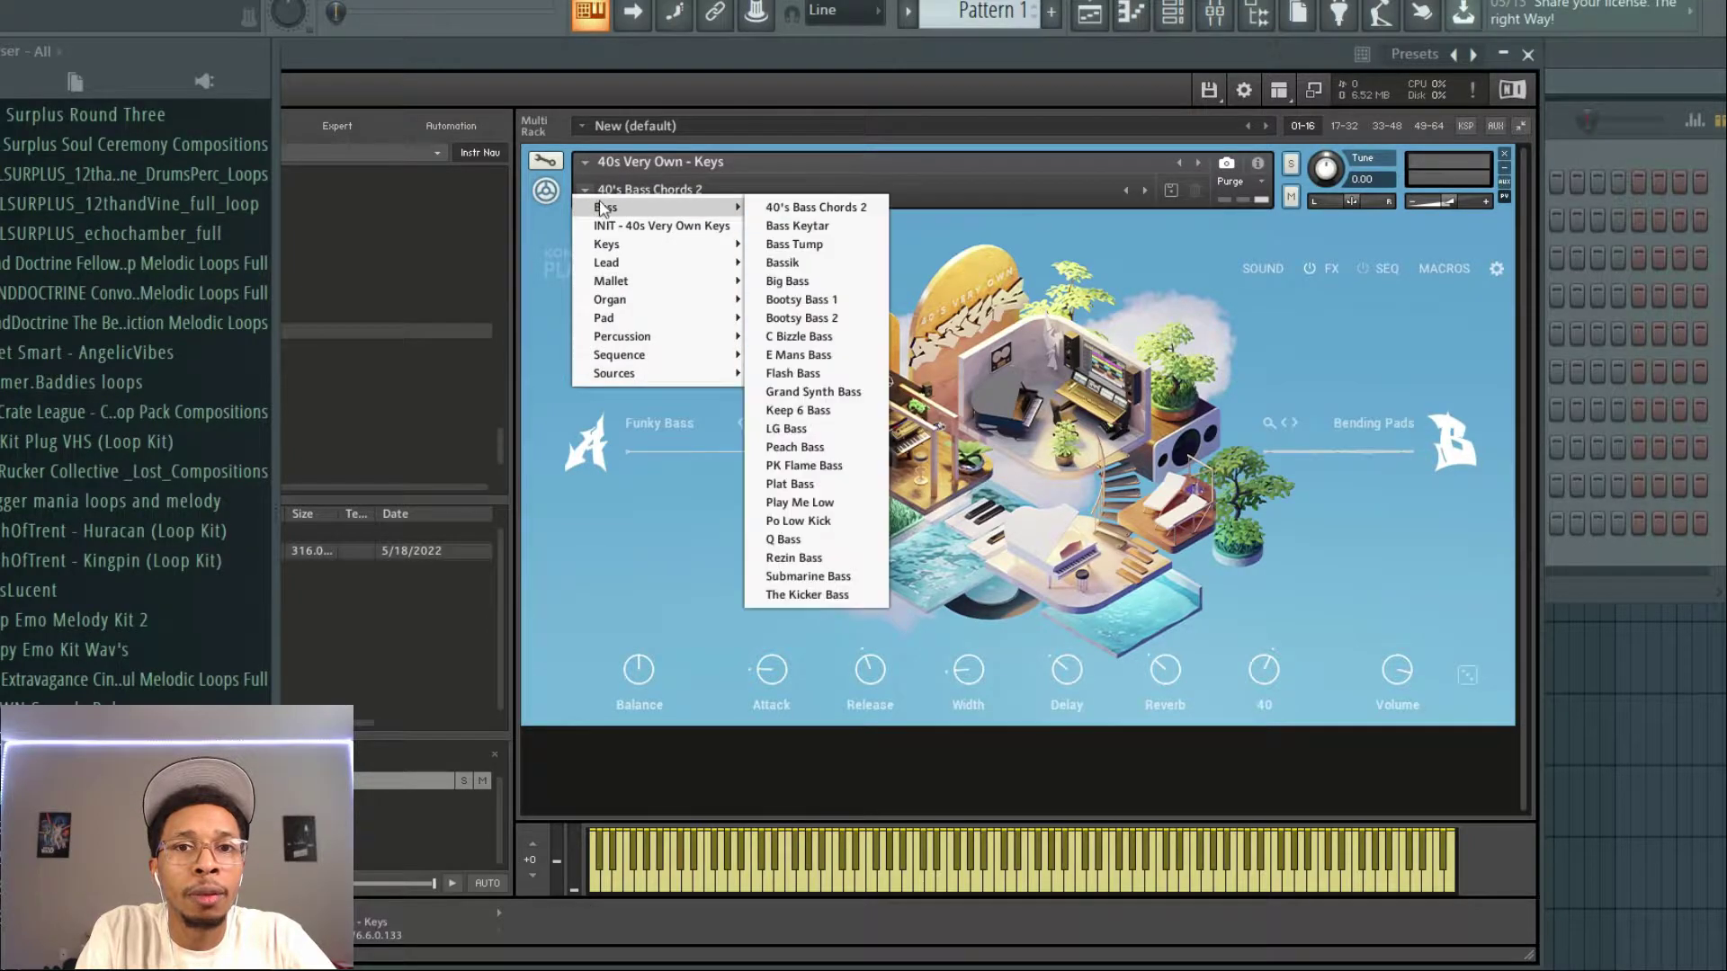
pyautogui.click(784, 215)
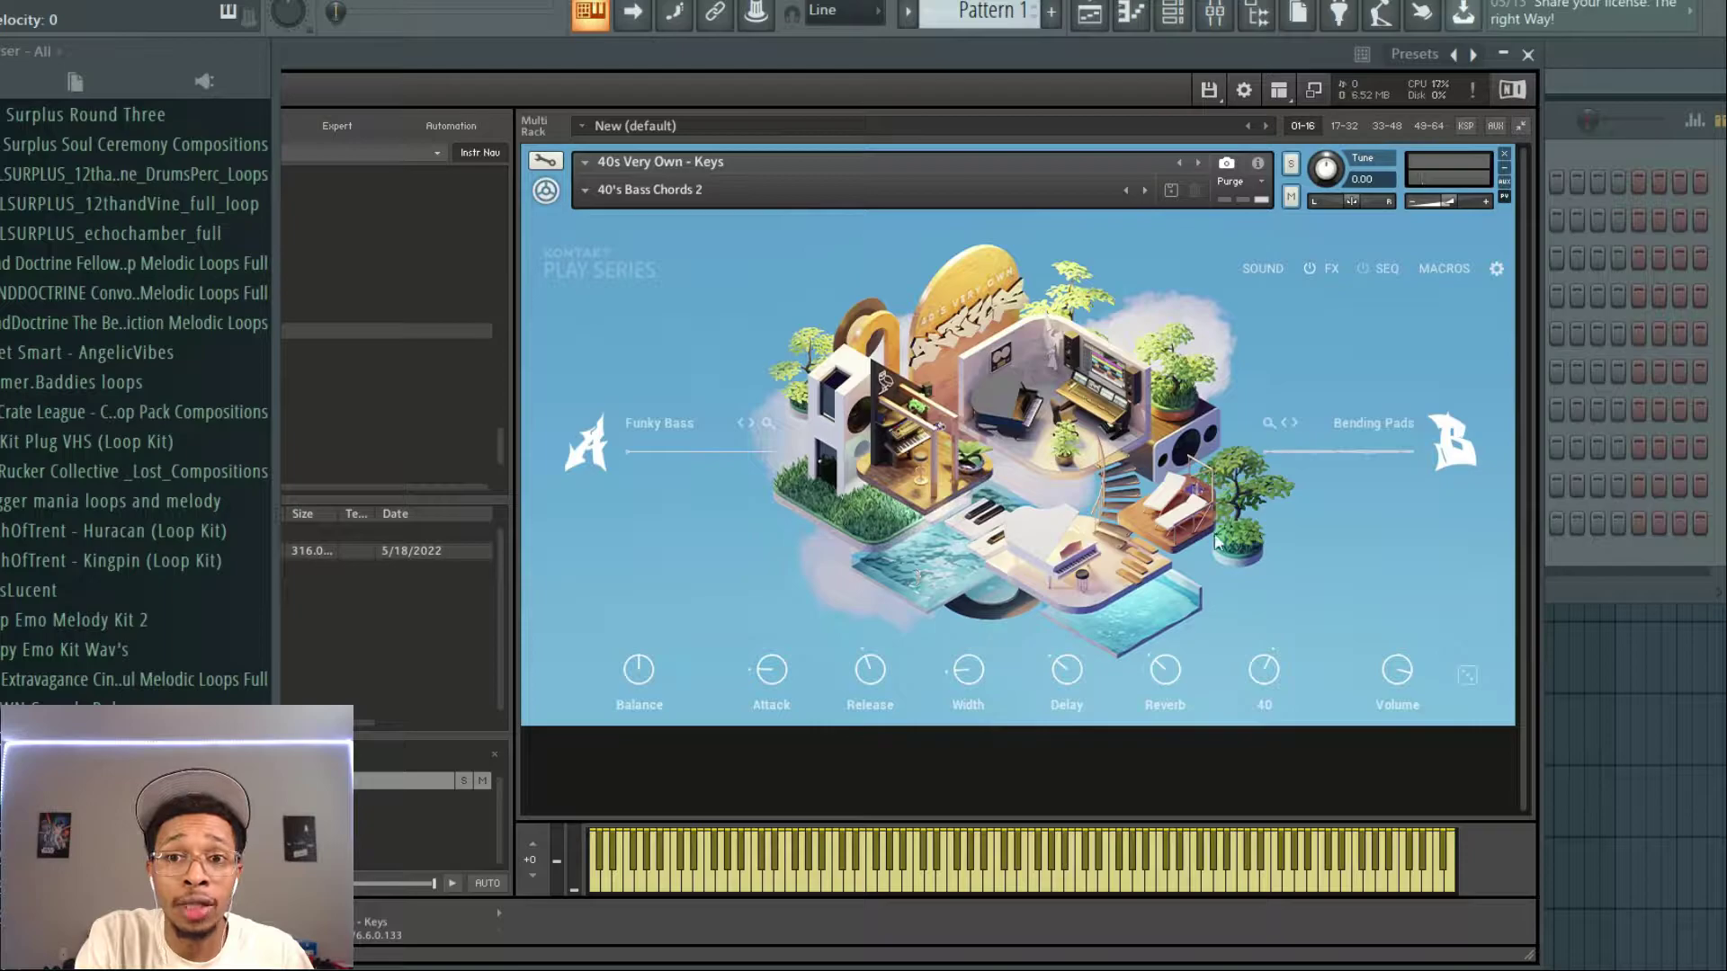
pyautogui.click(1466, 677)
pyautogui.press('z')
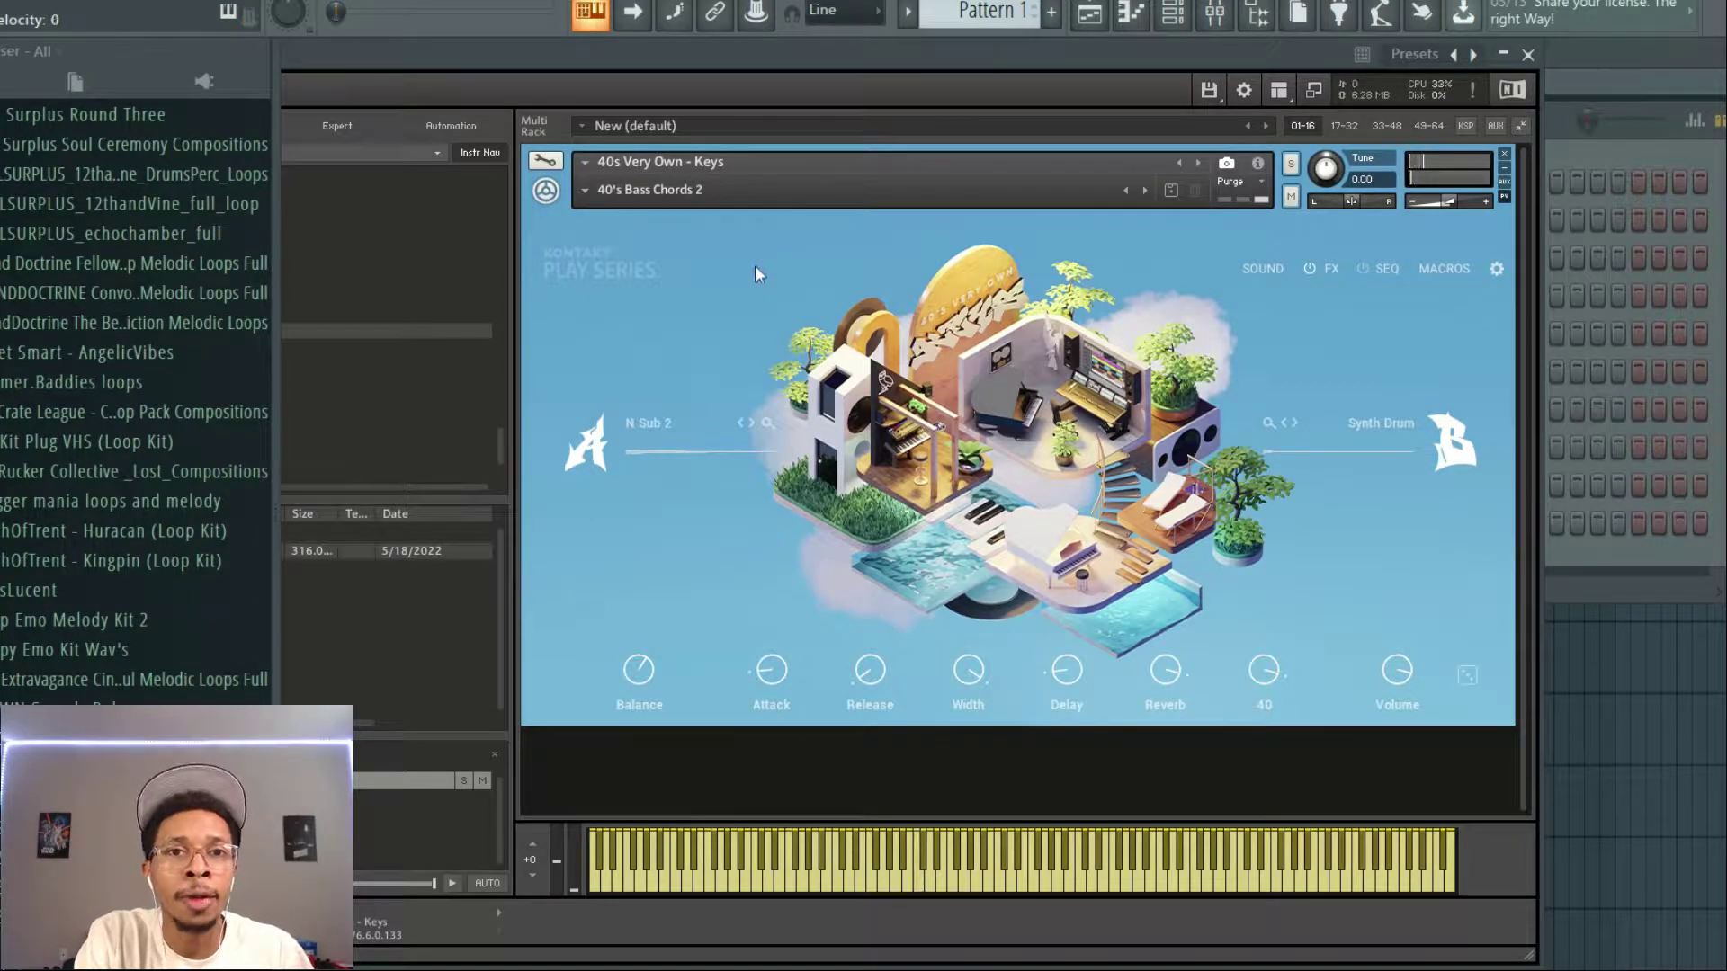
# Load the Bass Keytar snapshot and audition the following bass snapshots one by one up to C Bizzle Bass.
pyautogui.click(586, 190)
pyautogui.moveTo(706, 209)
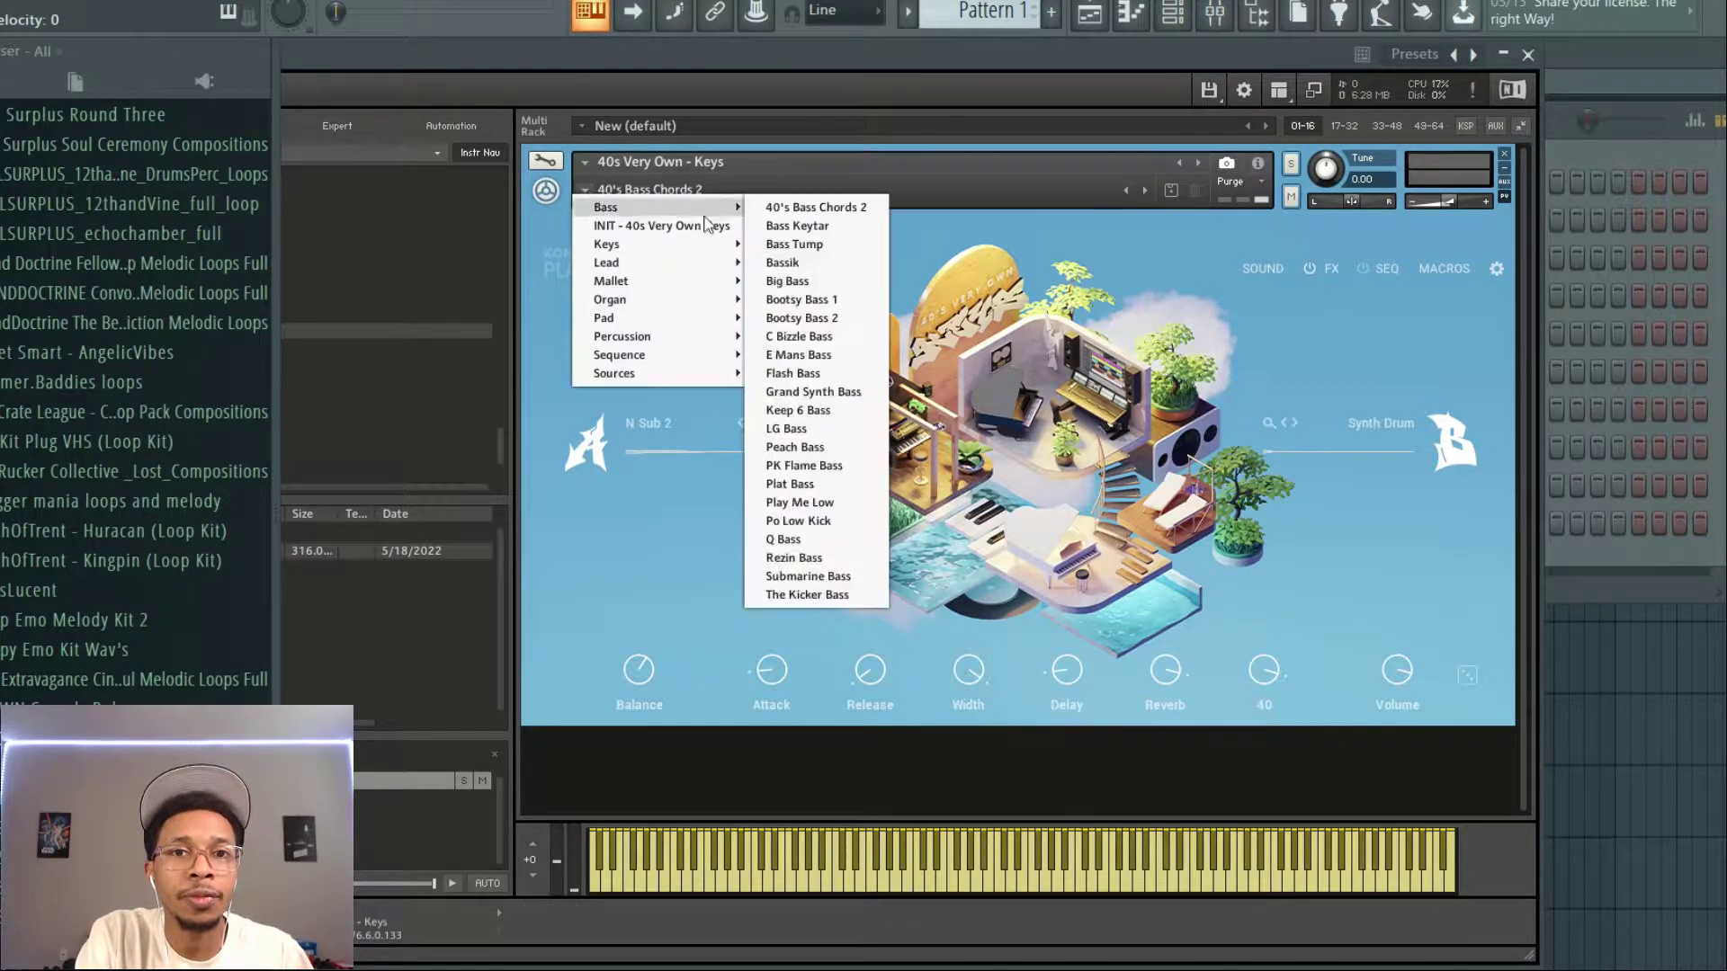
pyautogui.click(796, 227)
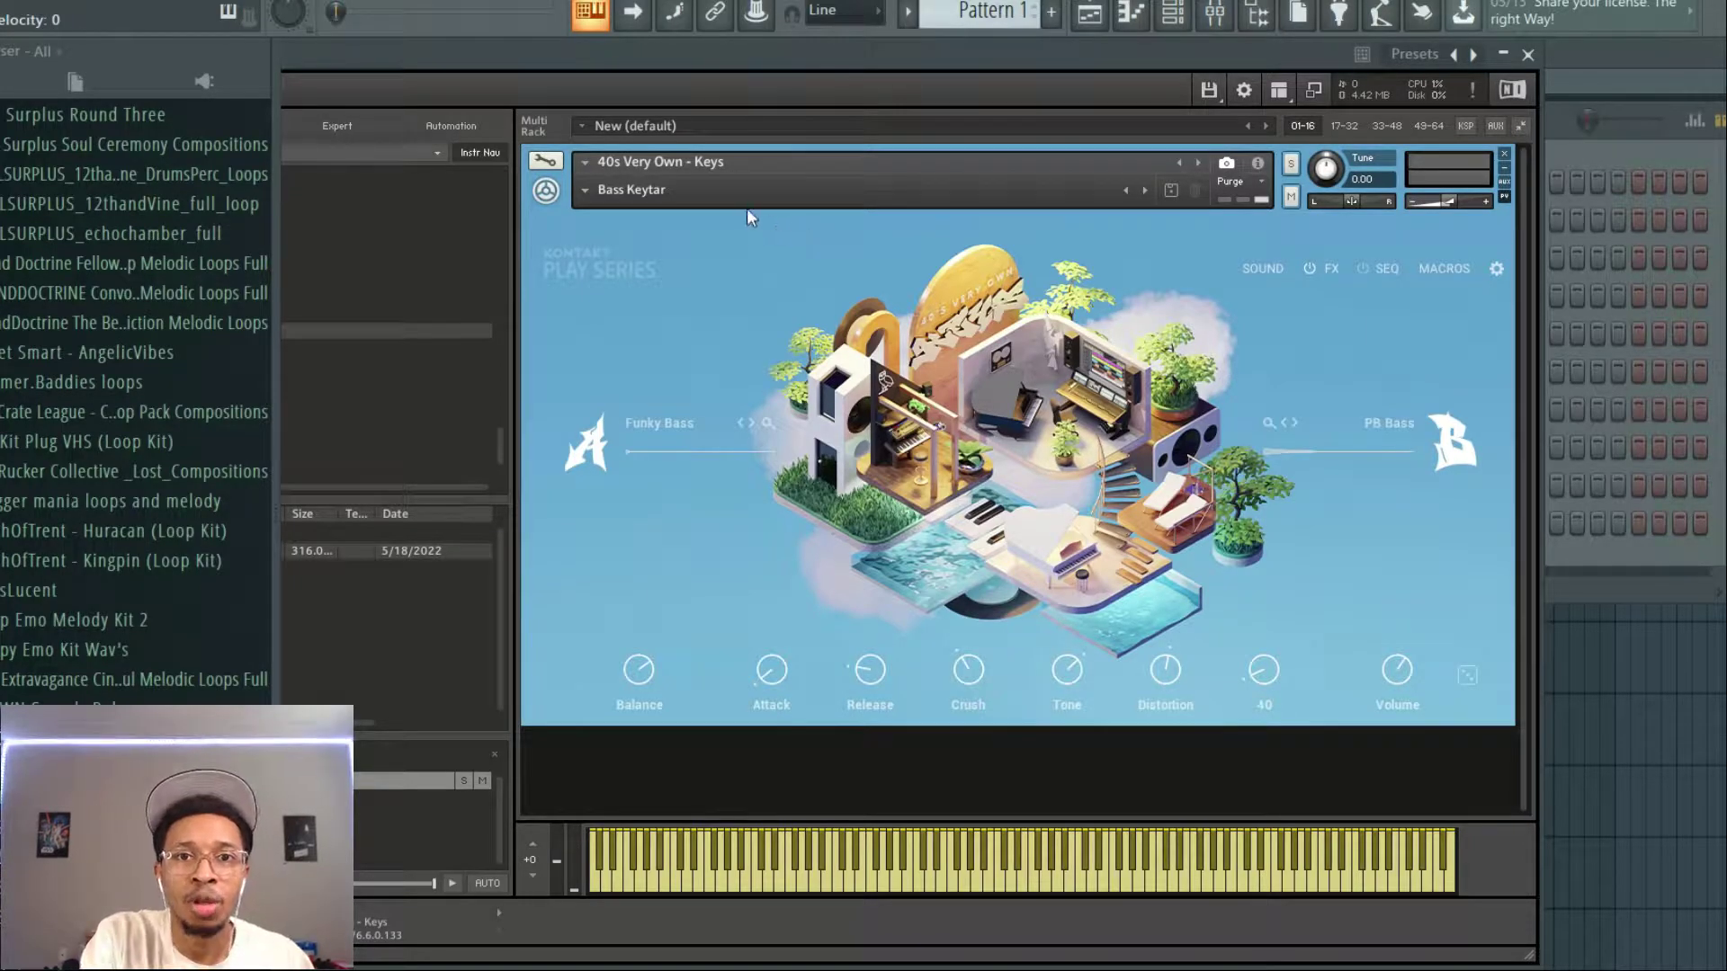
pyautogui.click(1146, 189)
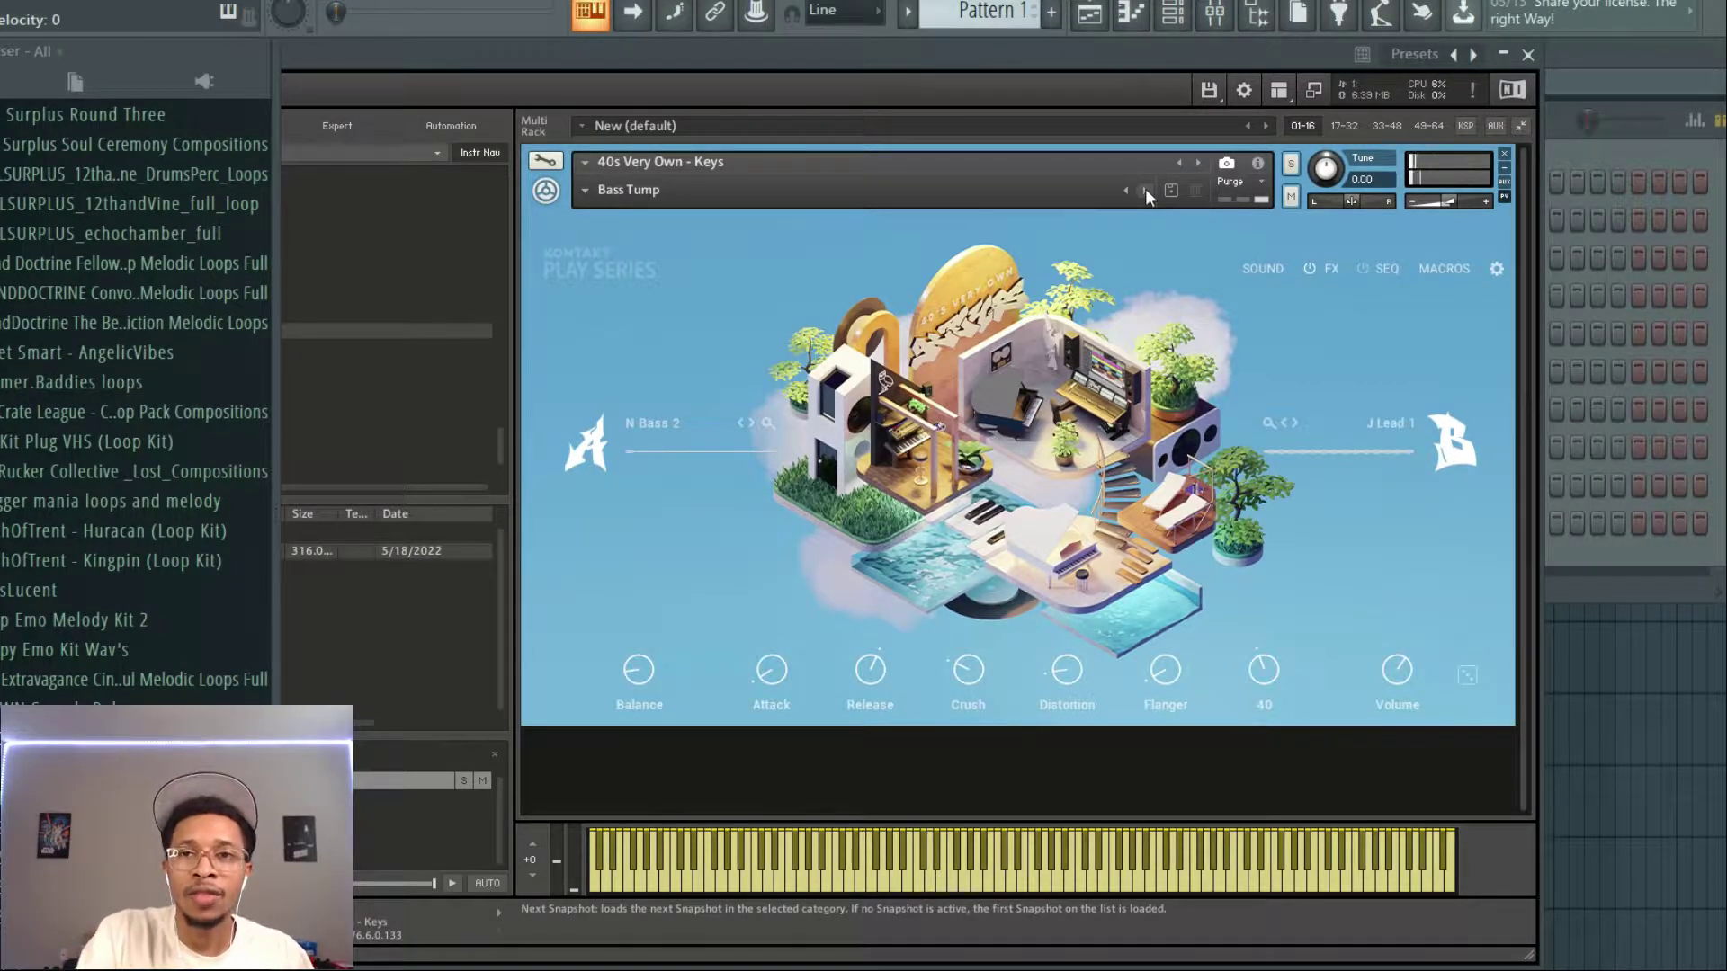
pyautogui.click(1145, 191)
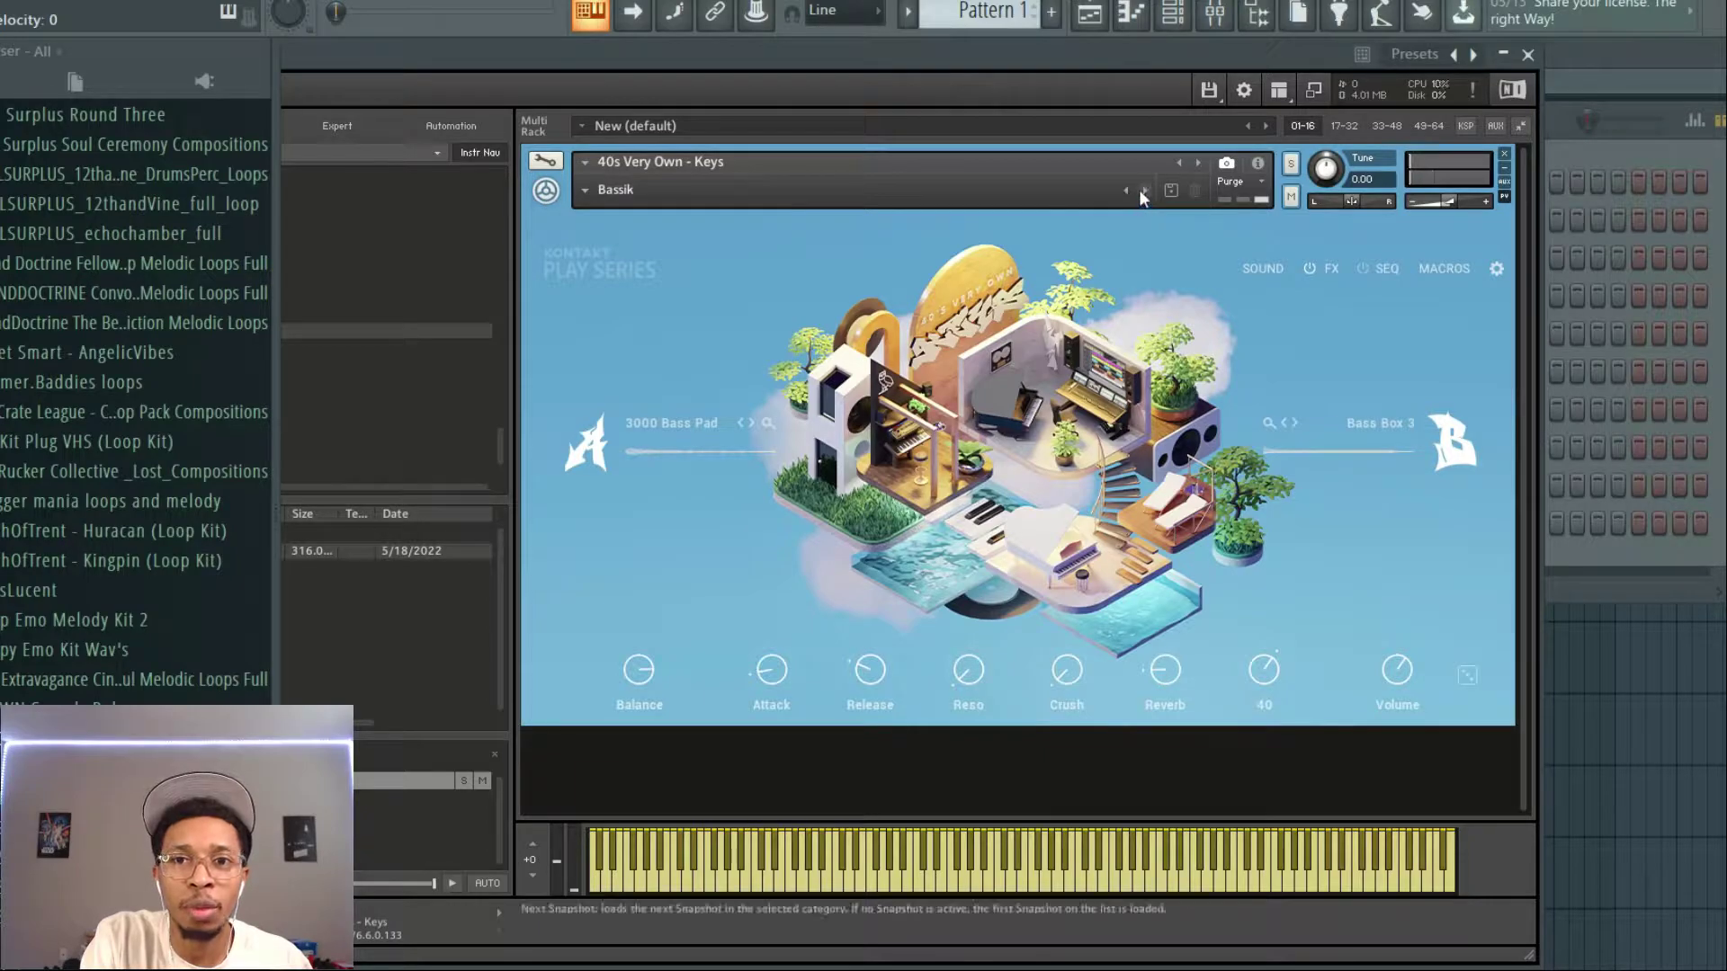
pyautogui.click(1144, 192)
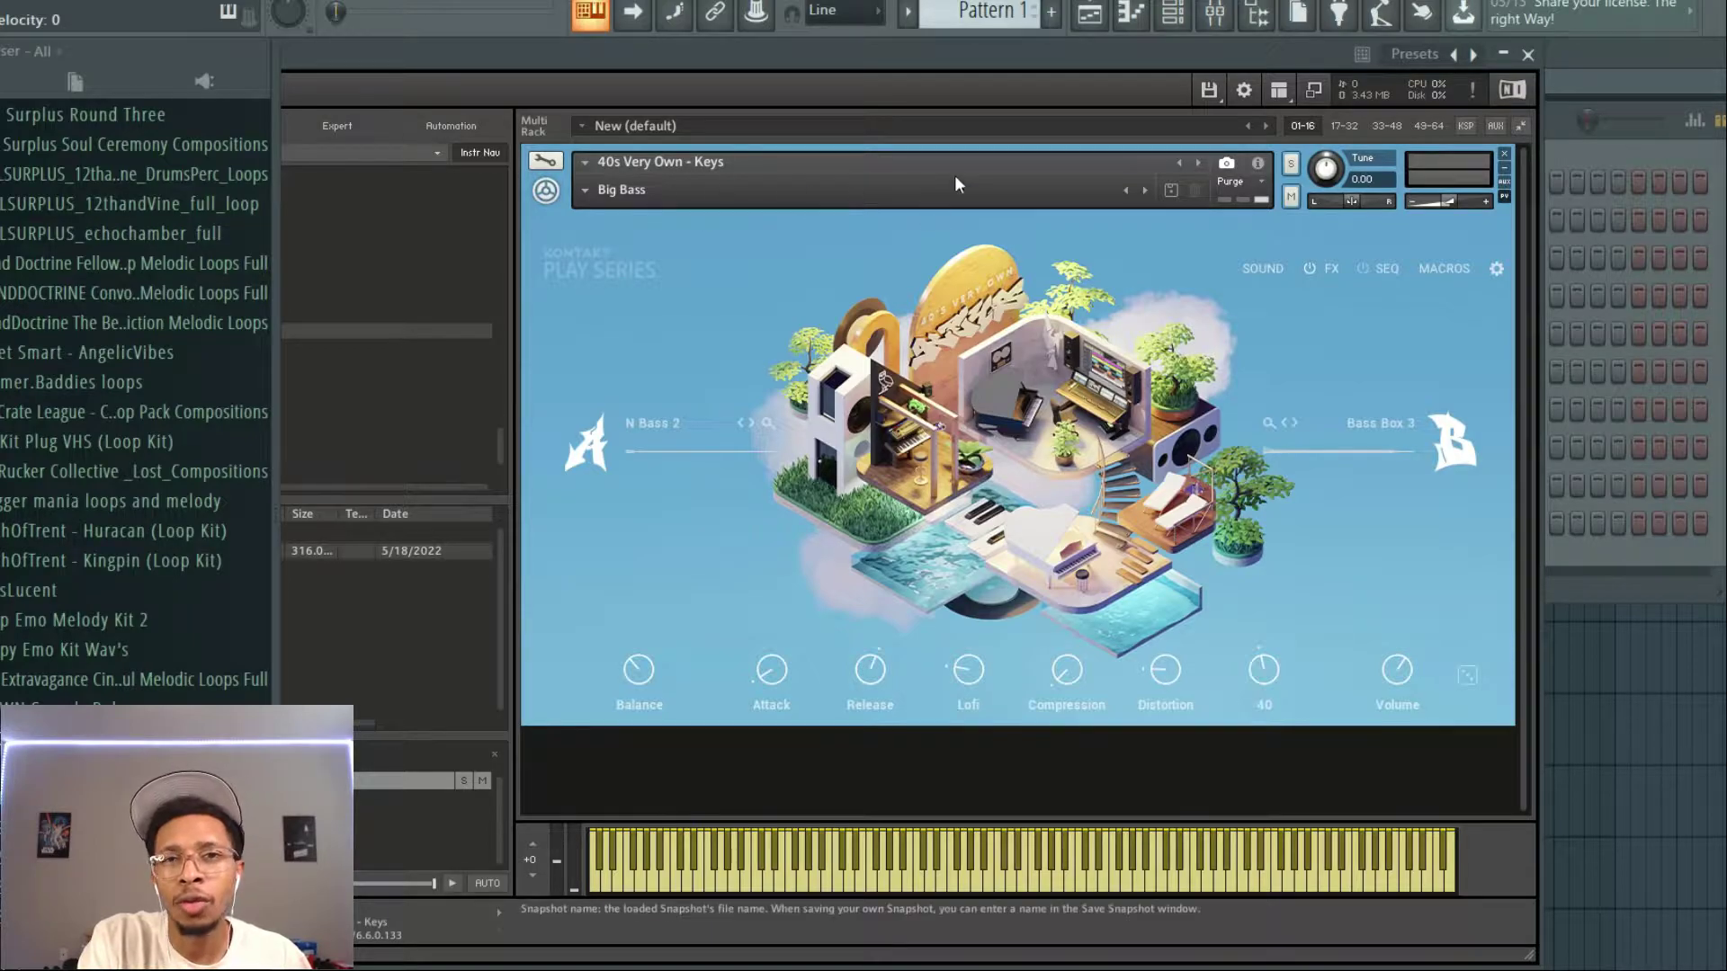
pyautogui.click(1144, 193)
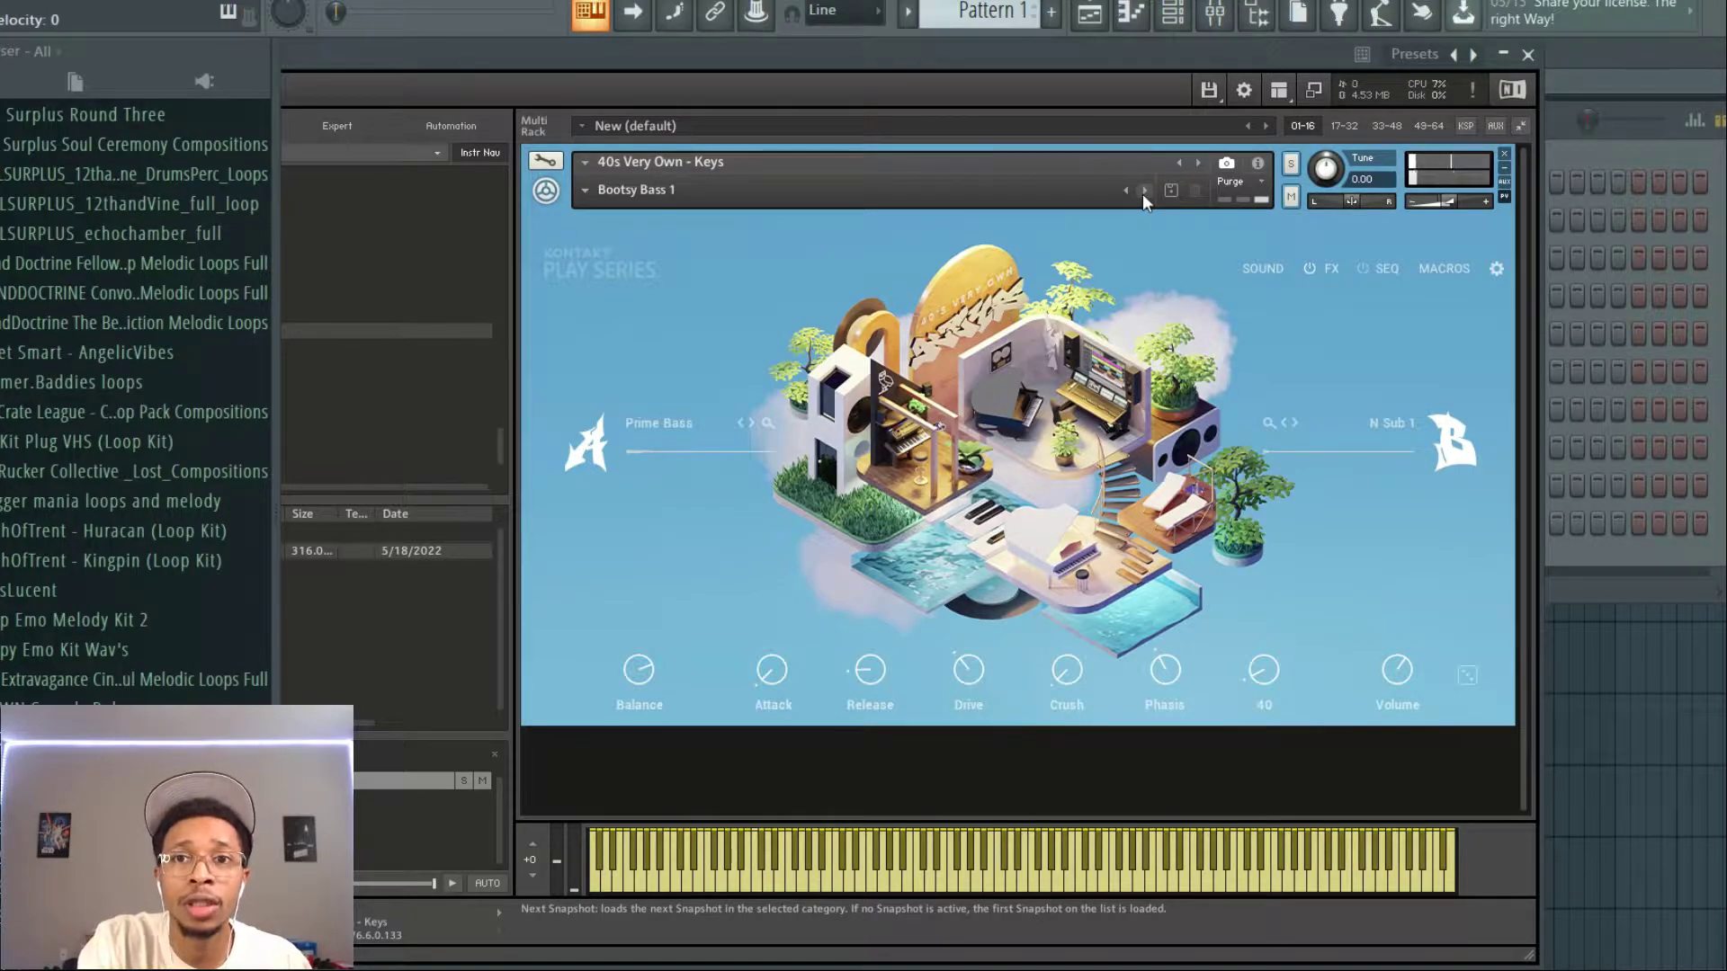
pyautogui.click(1144, 191)
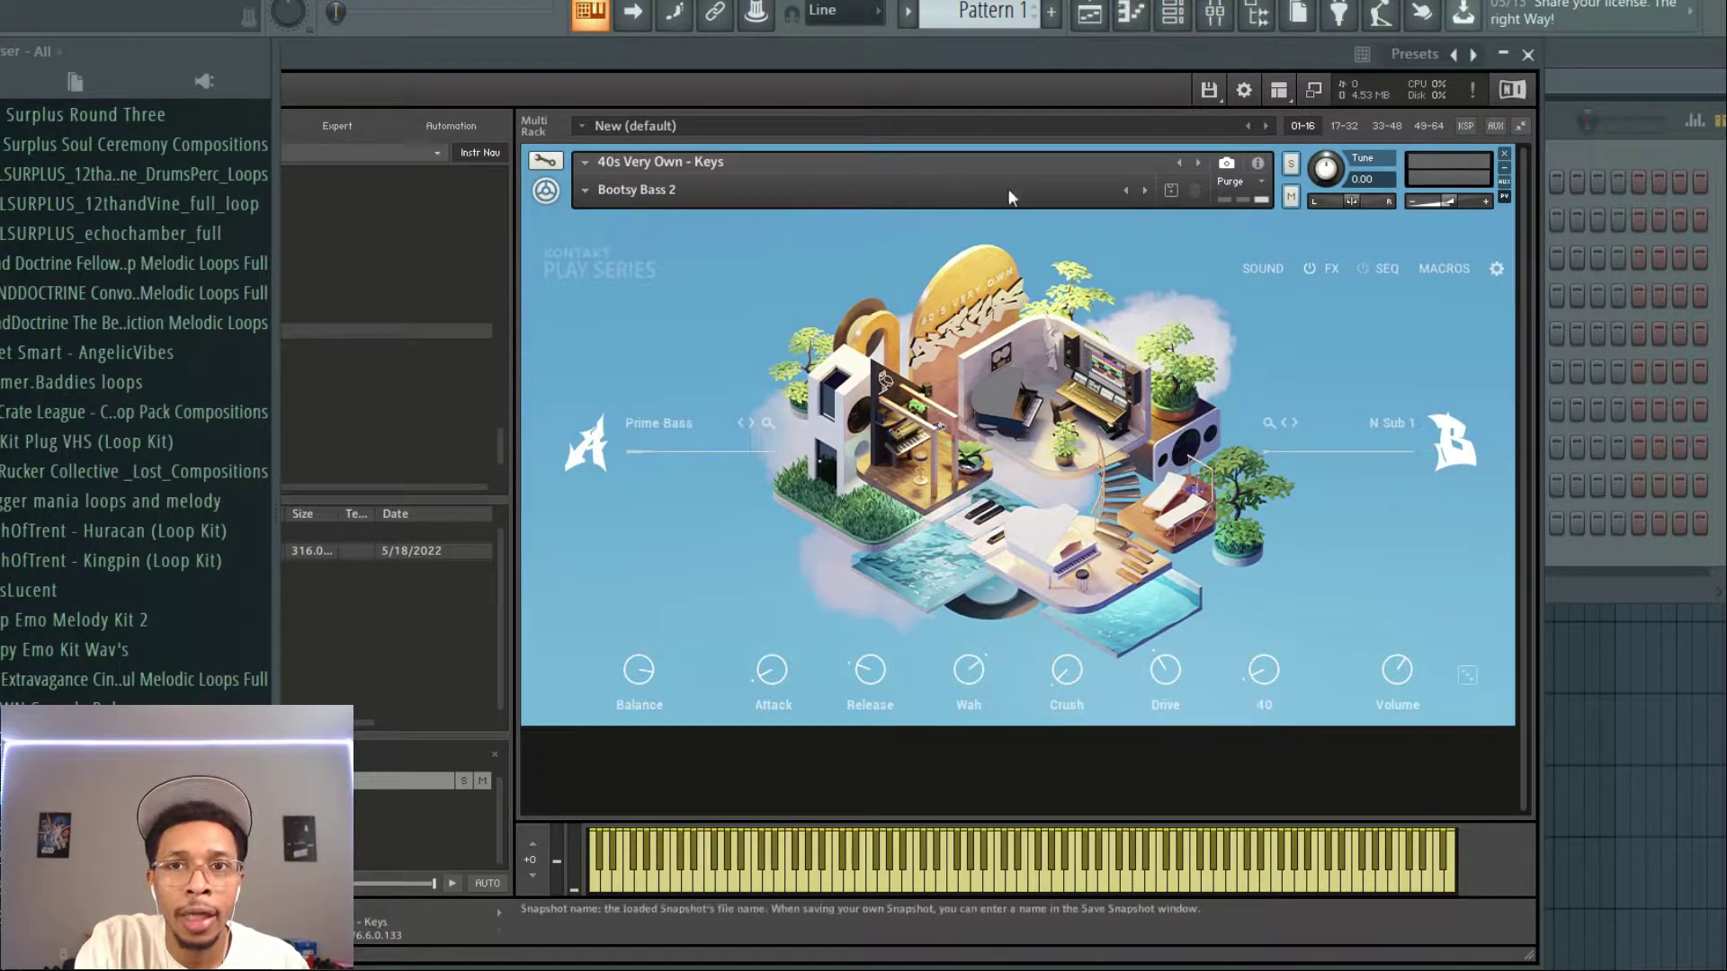
pyautogui.click(1142, 187)
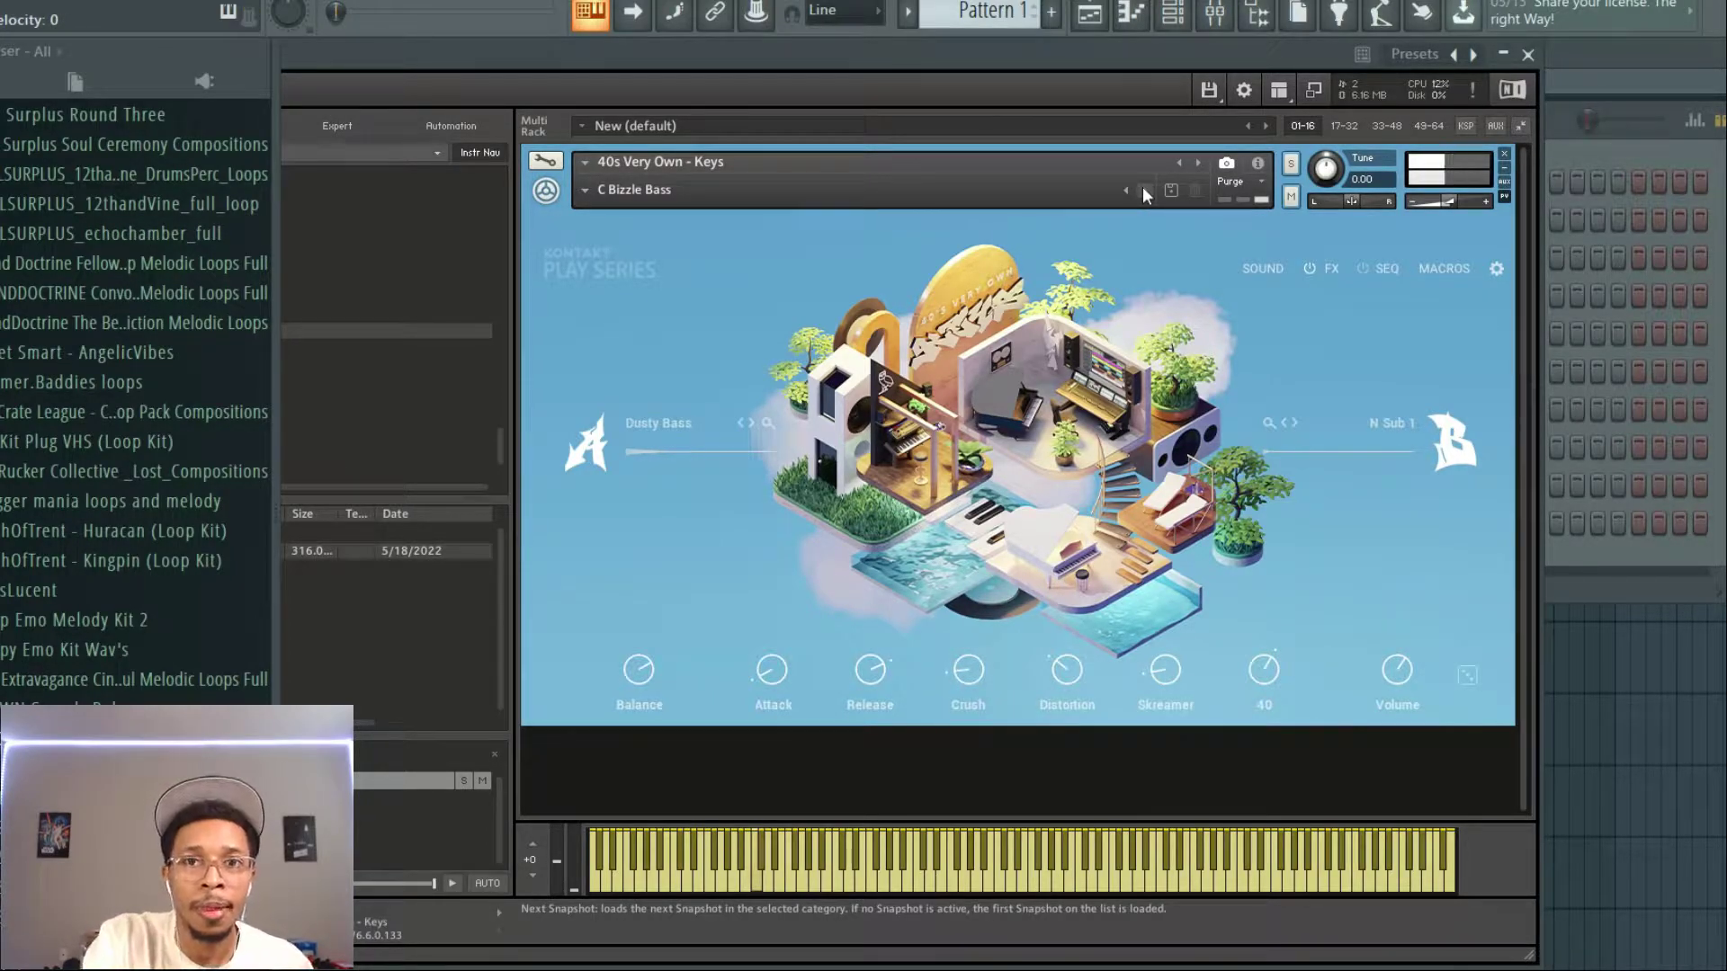
# Load the 40 PWO Piano snapshot from the Keys category.
pyautogui.click(586, 192)
pyautogui.moveTo(596, 252)
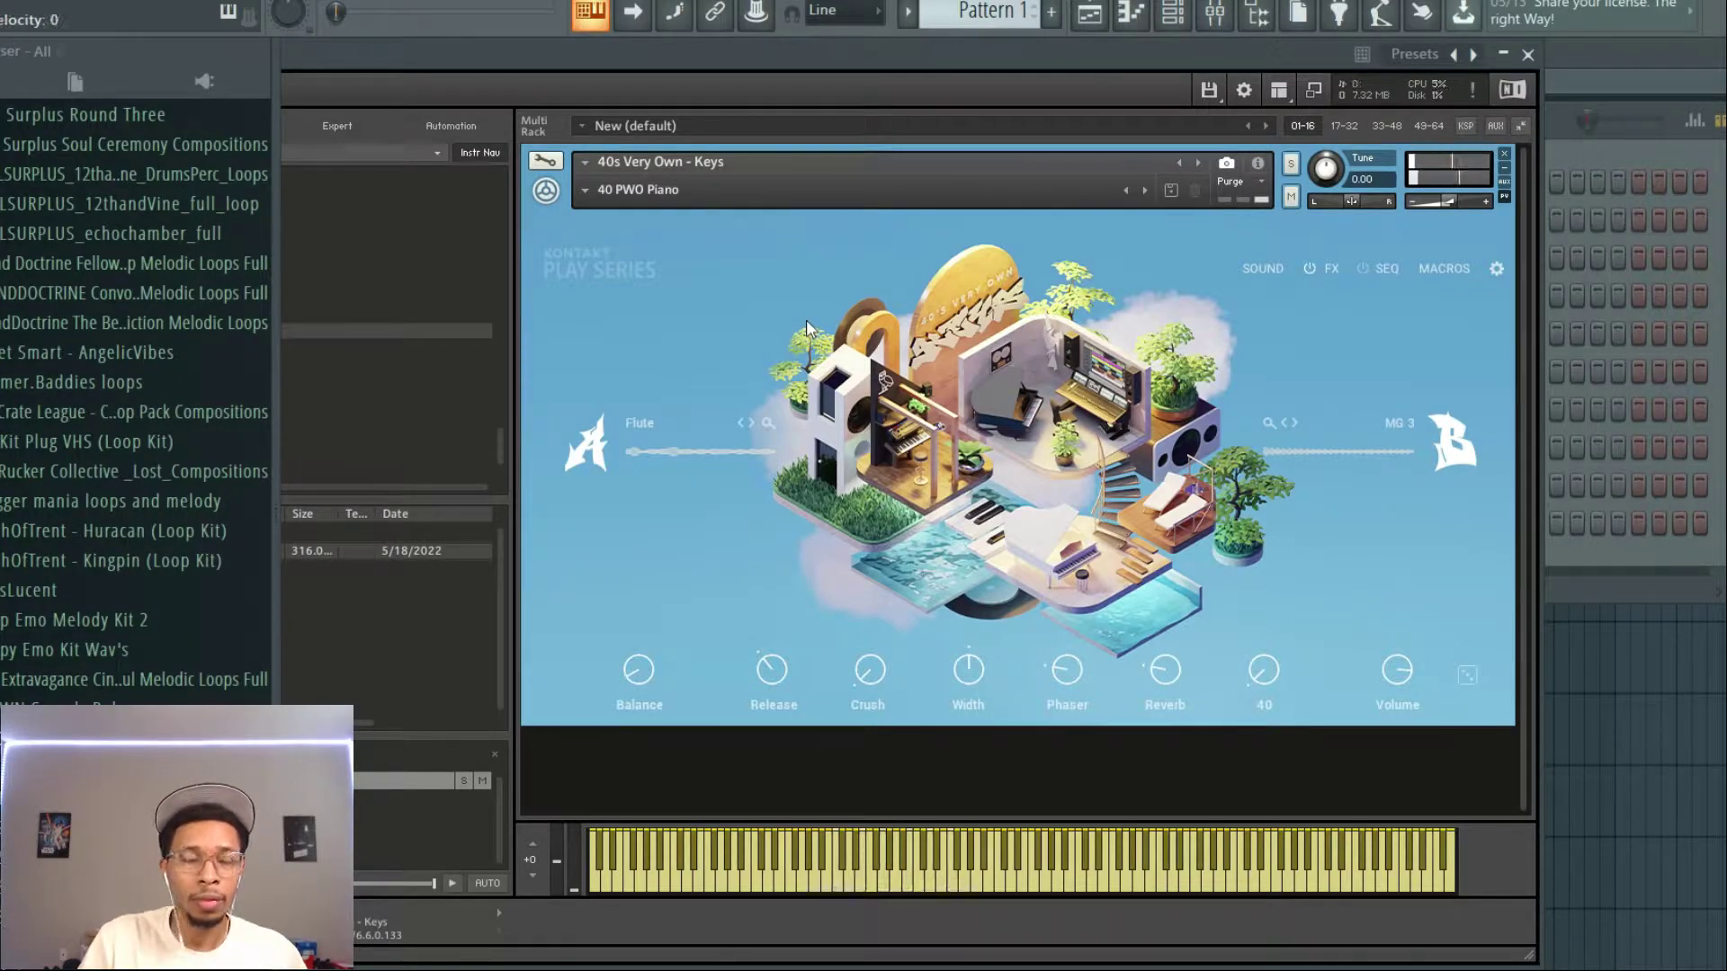
# Find The ONYX MIDI Collection among the MIDI kits in the file browser and expand its MIDI Full Melodies folder.
pyautogui.scroll(15, 135, 288)
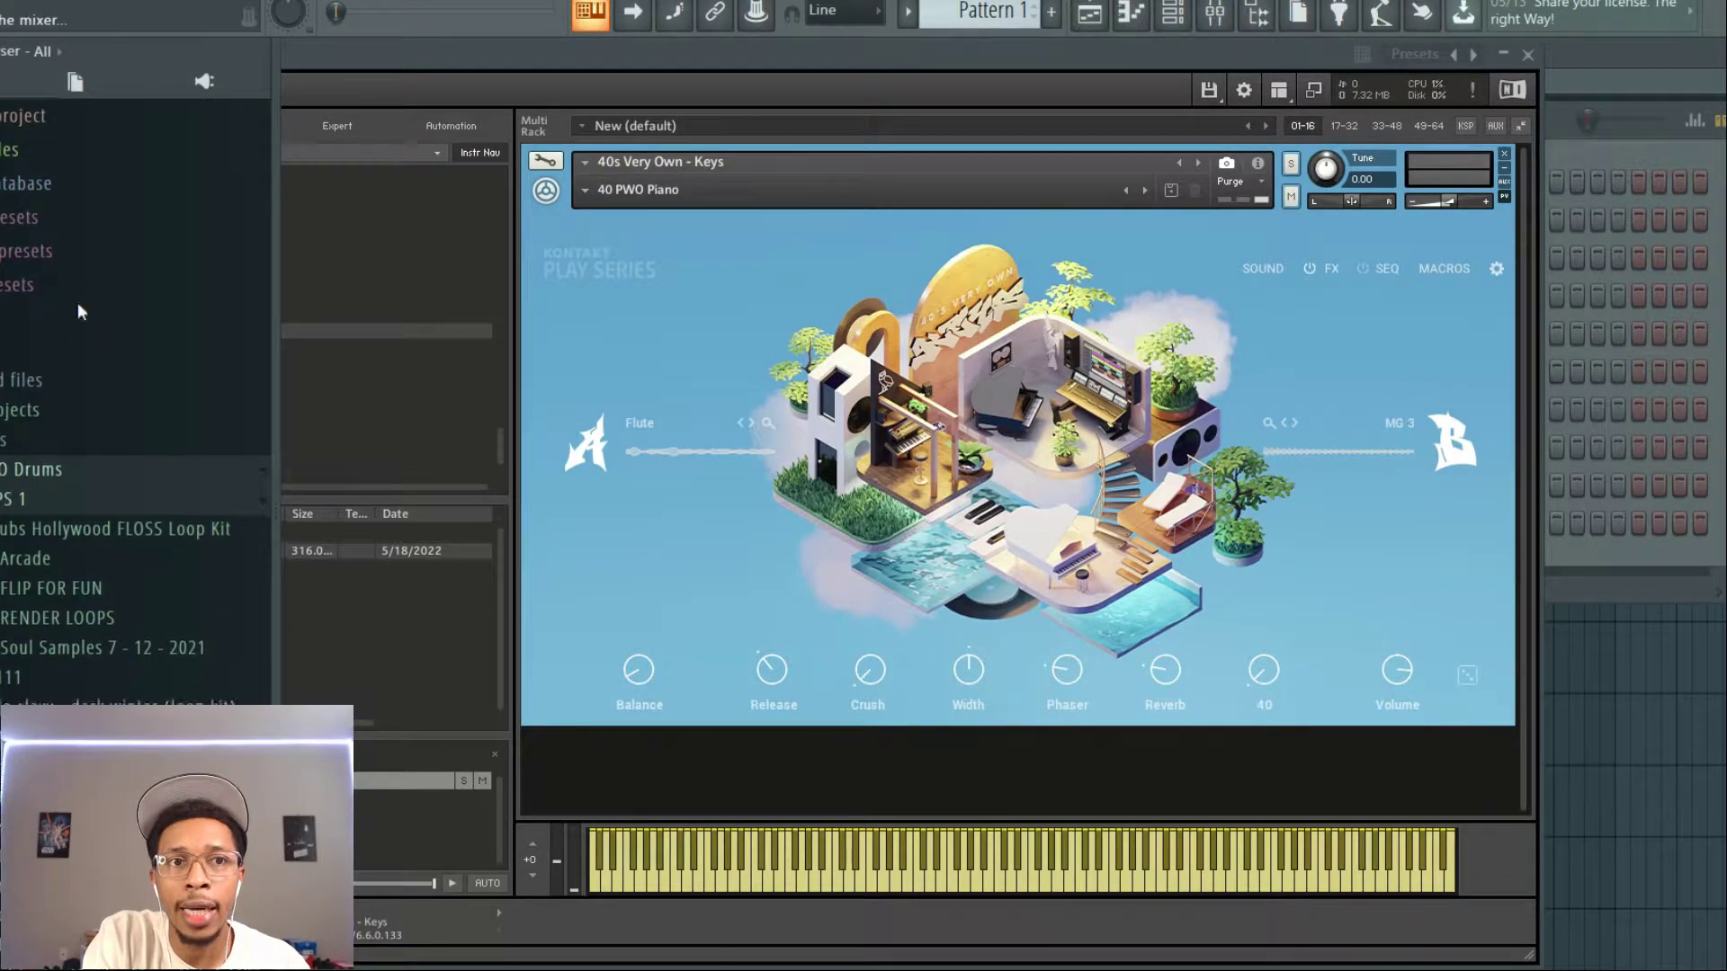
pyautogui.click(7, 501)
pyautogui.click(6, 529)
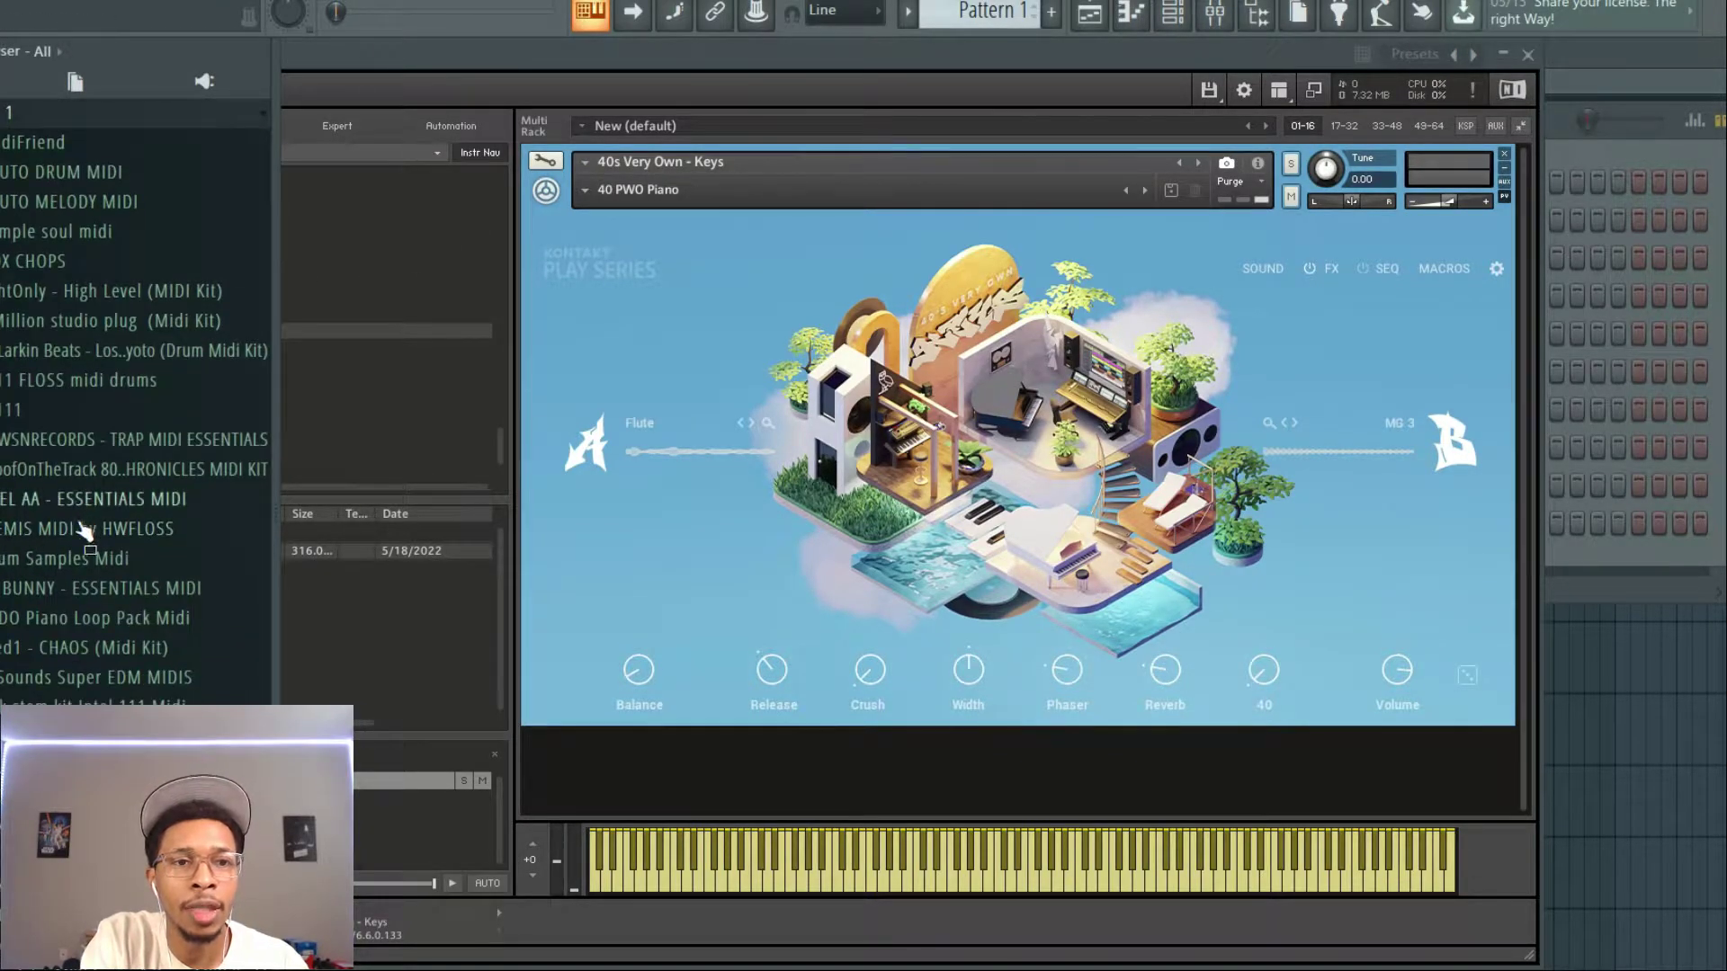
pyautogui.scroll(-10, 27, 538)
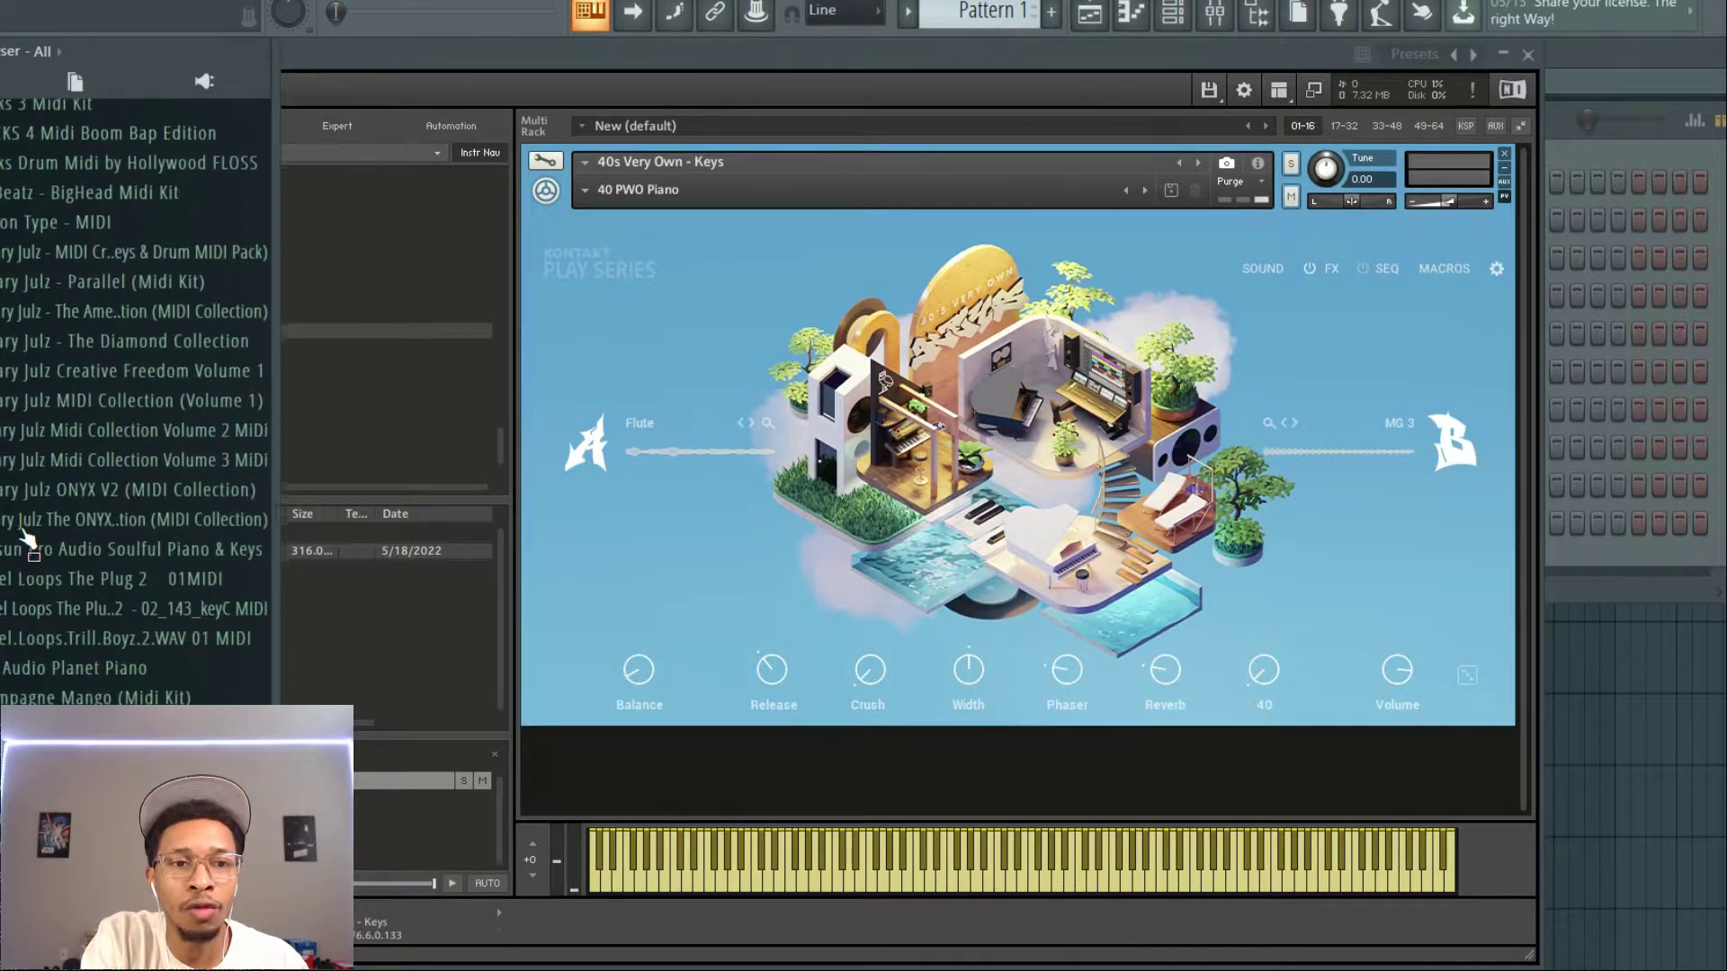
pyautogui.scroll(-5, 27, 538)
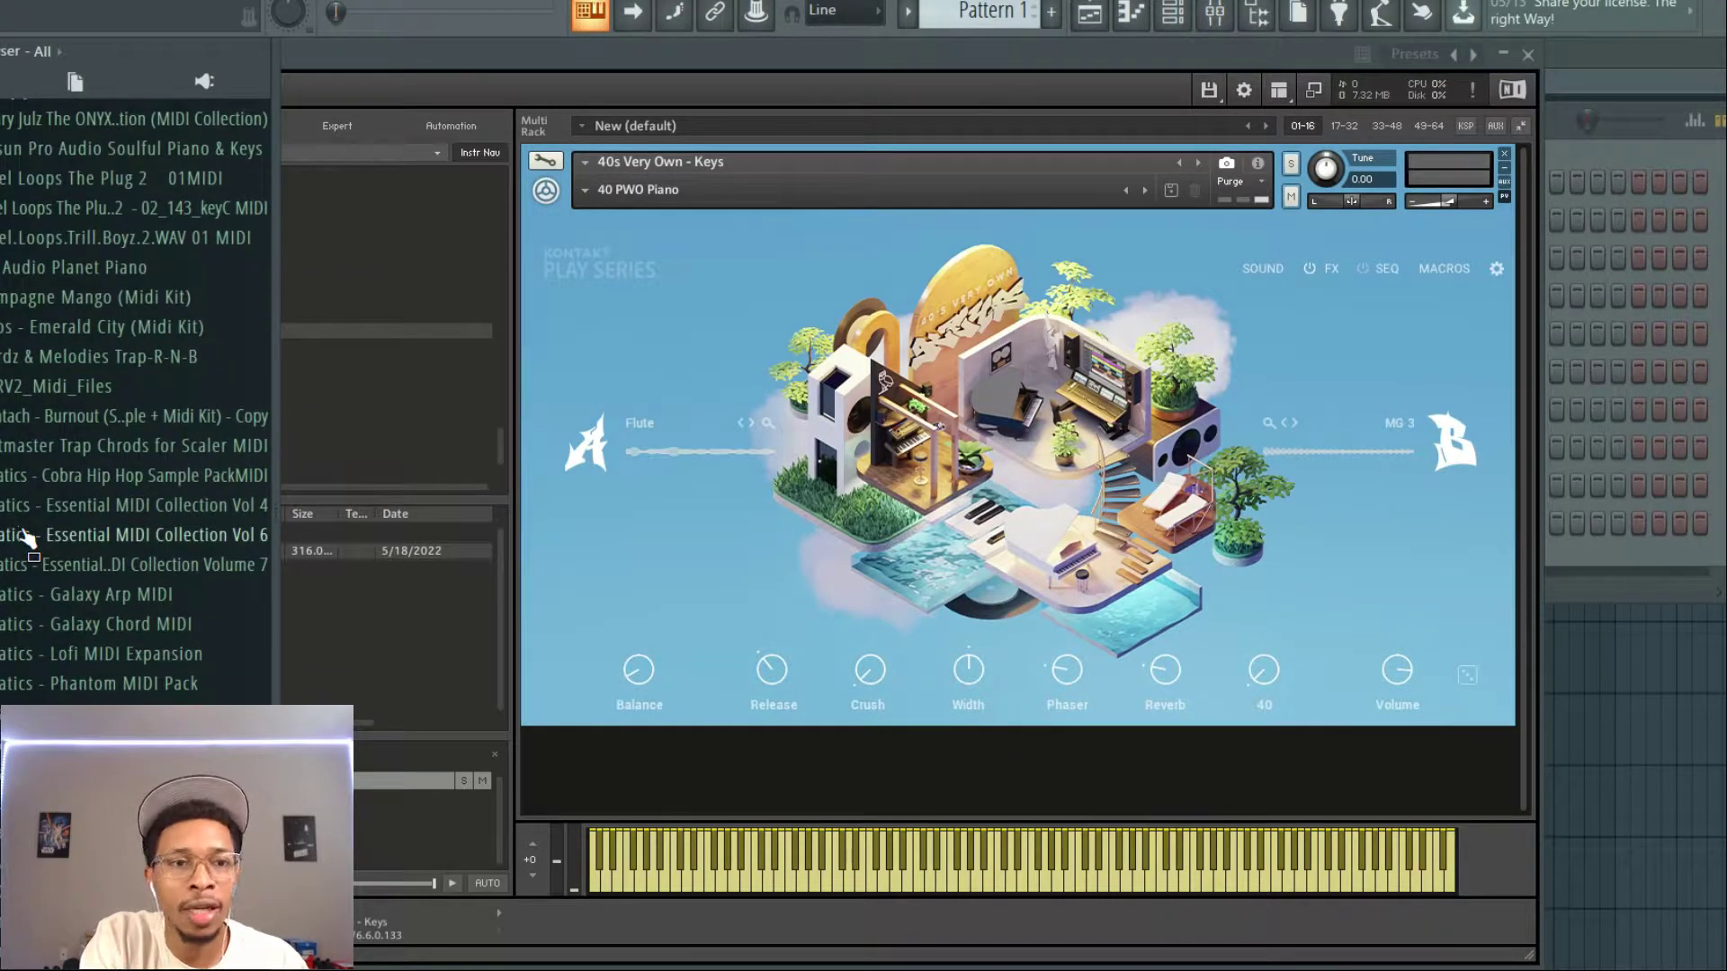
pyautogui.scroll(3, 83, 480)
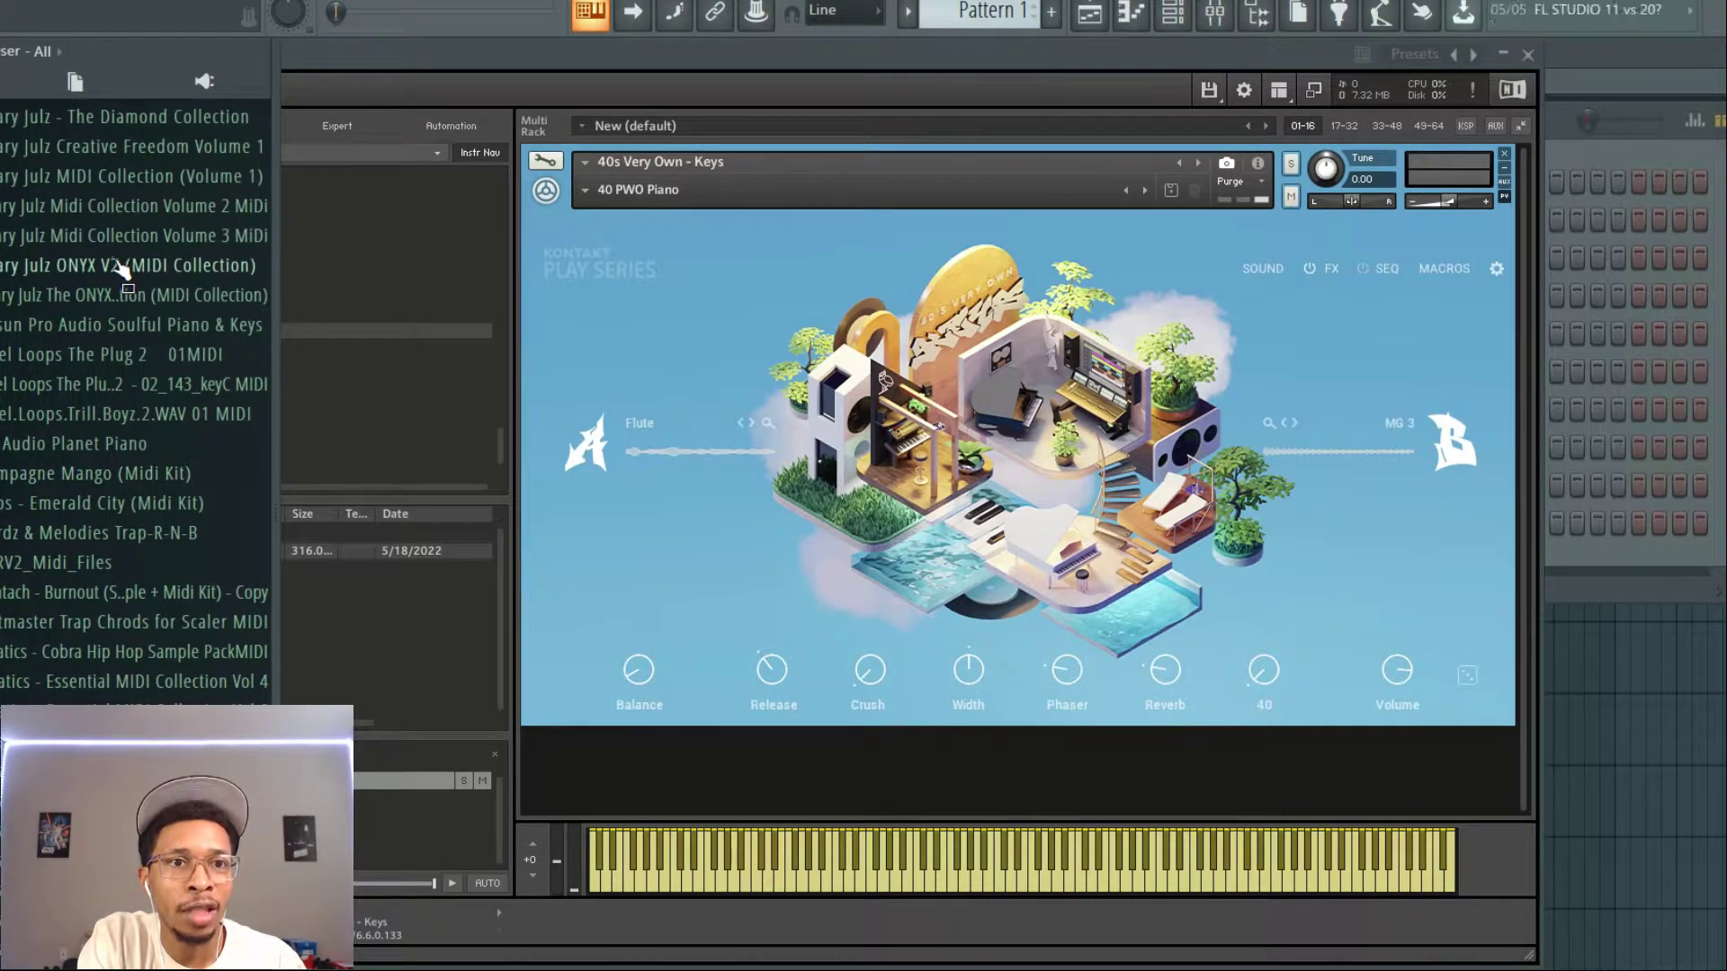
pyautogui.click(118, 299)
pyautogui.click(67, 328)
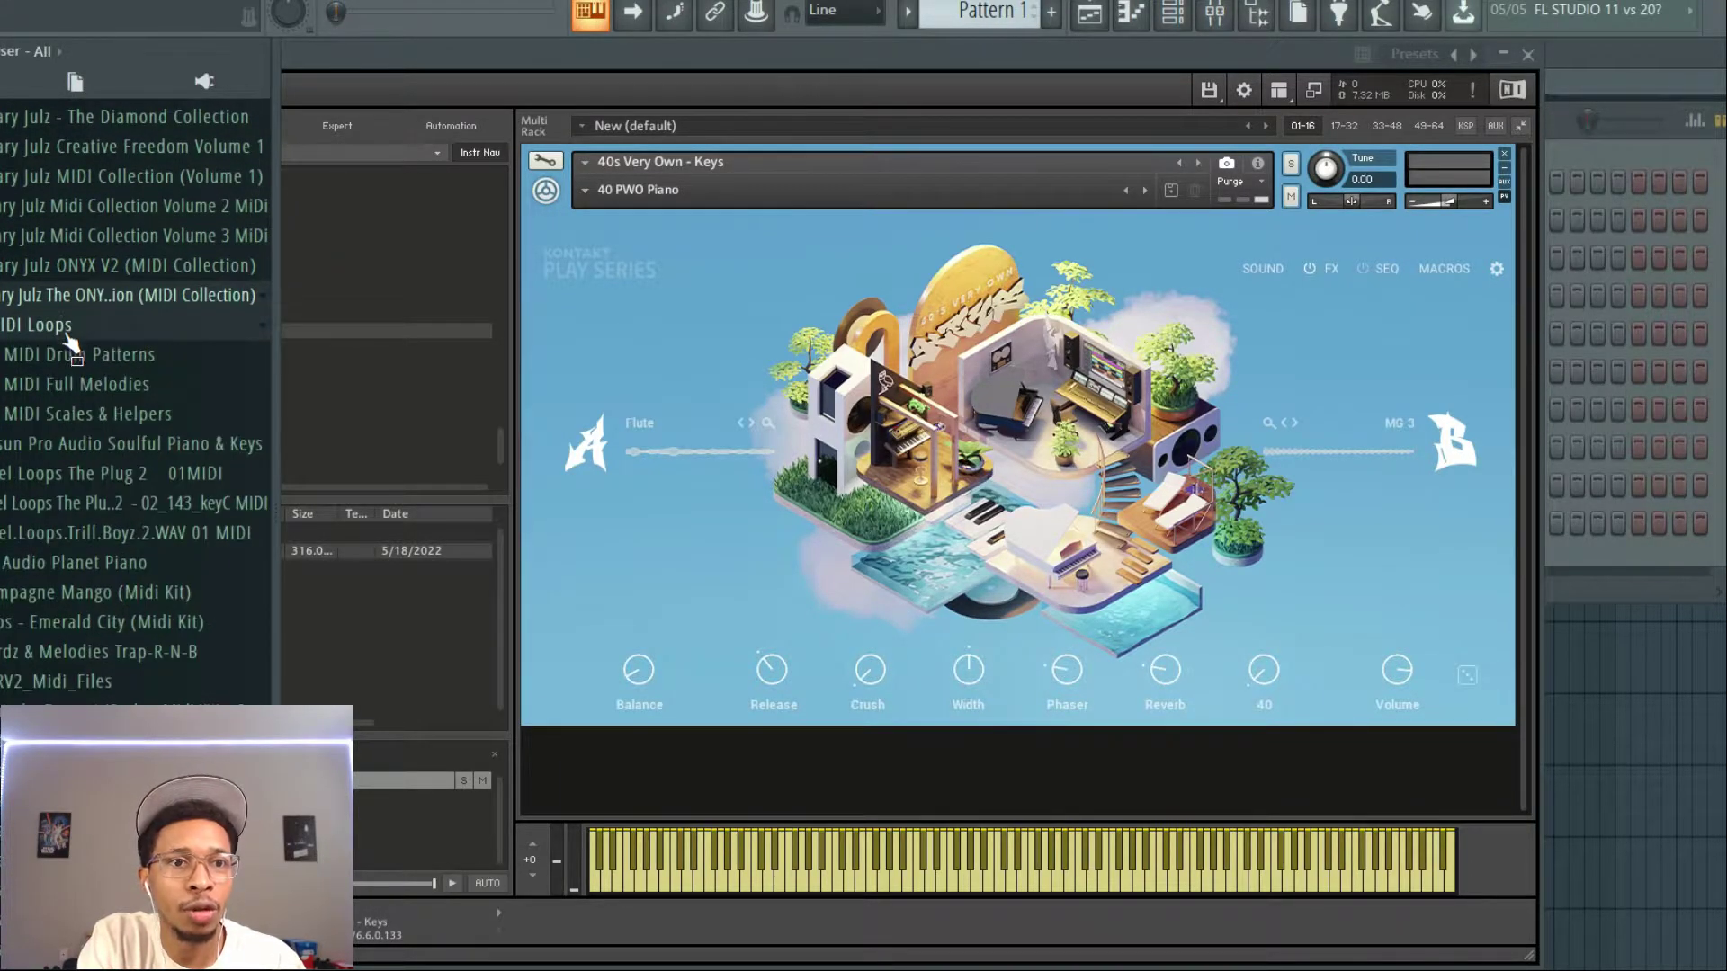
pyautogui.click(61, 387)
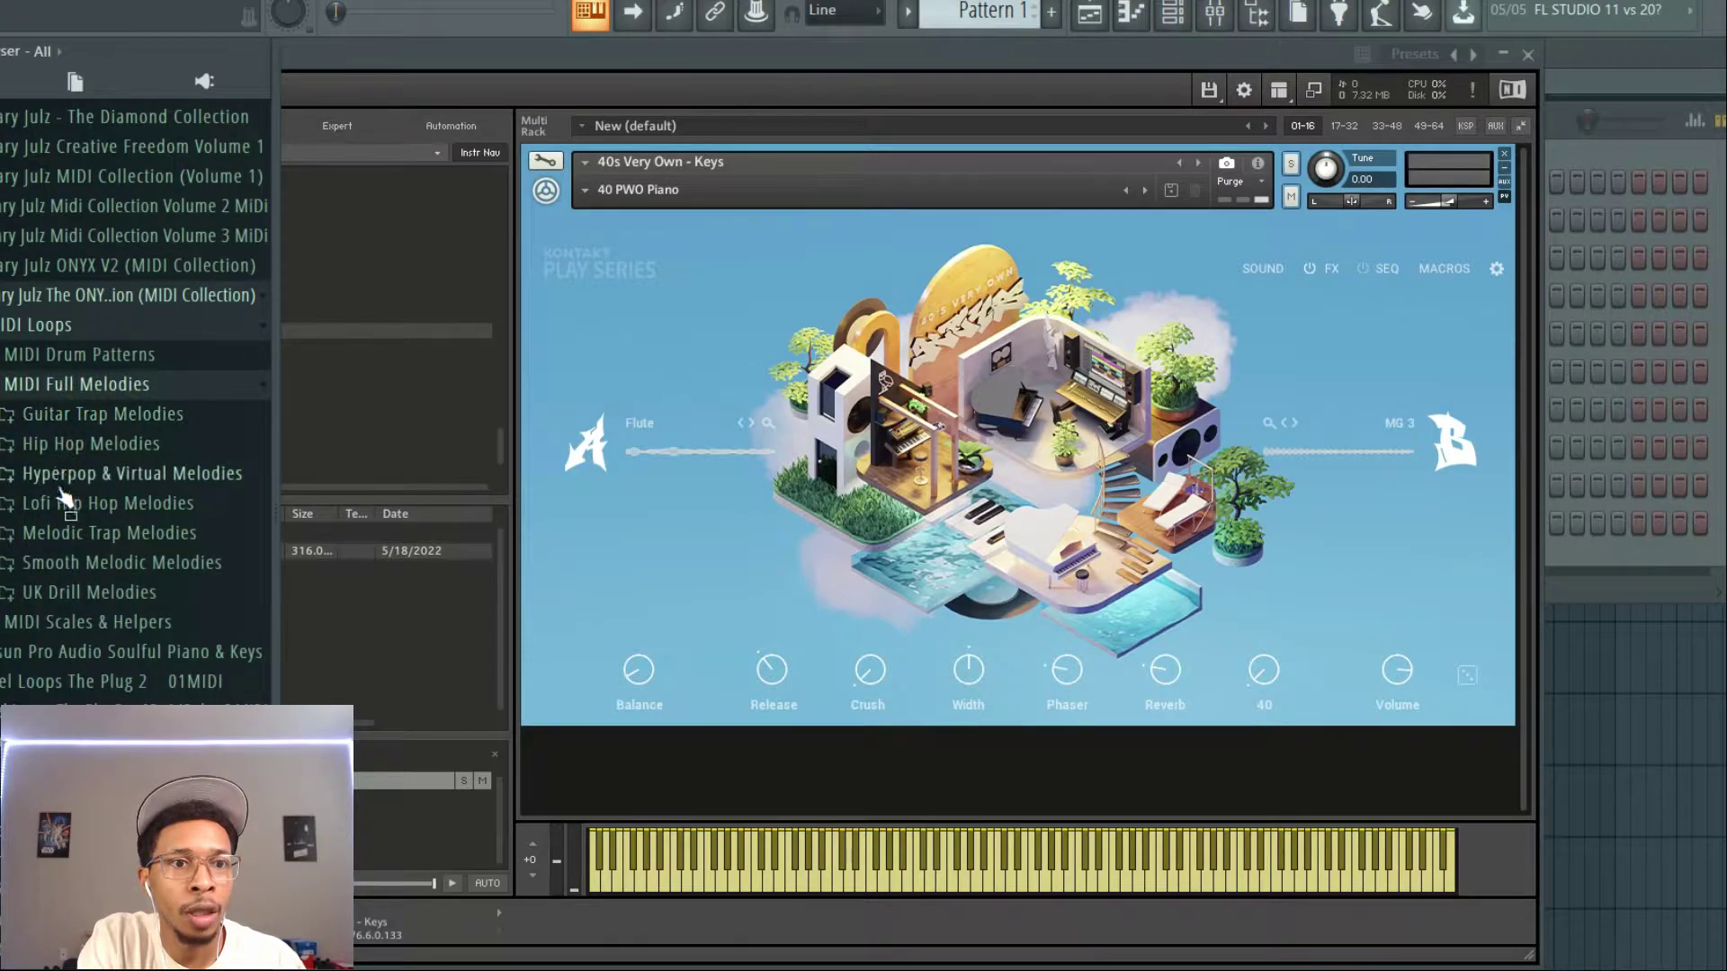
# Load the F# Minor 150Bpm MIDI melody from Melodic Trap Melodies, A Major (F# Minor), onto the Kontakt channel.
pyautogui.click(58, 535)
pyautogui.click(67, 562)
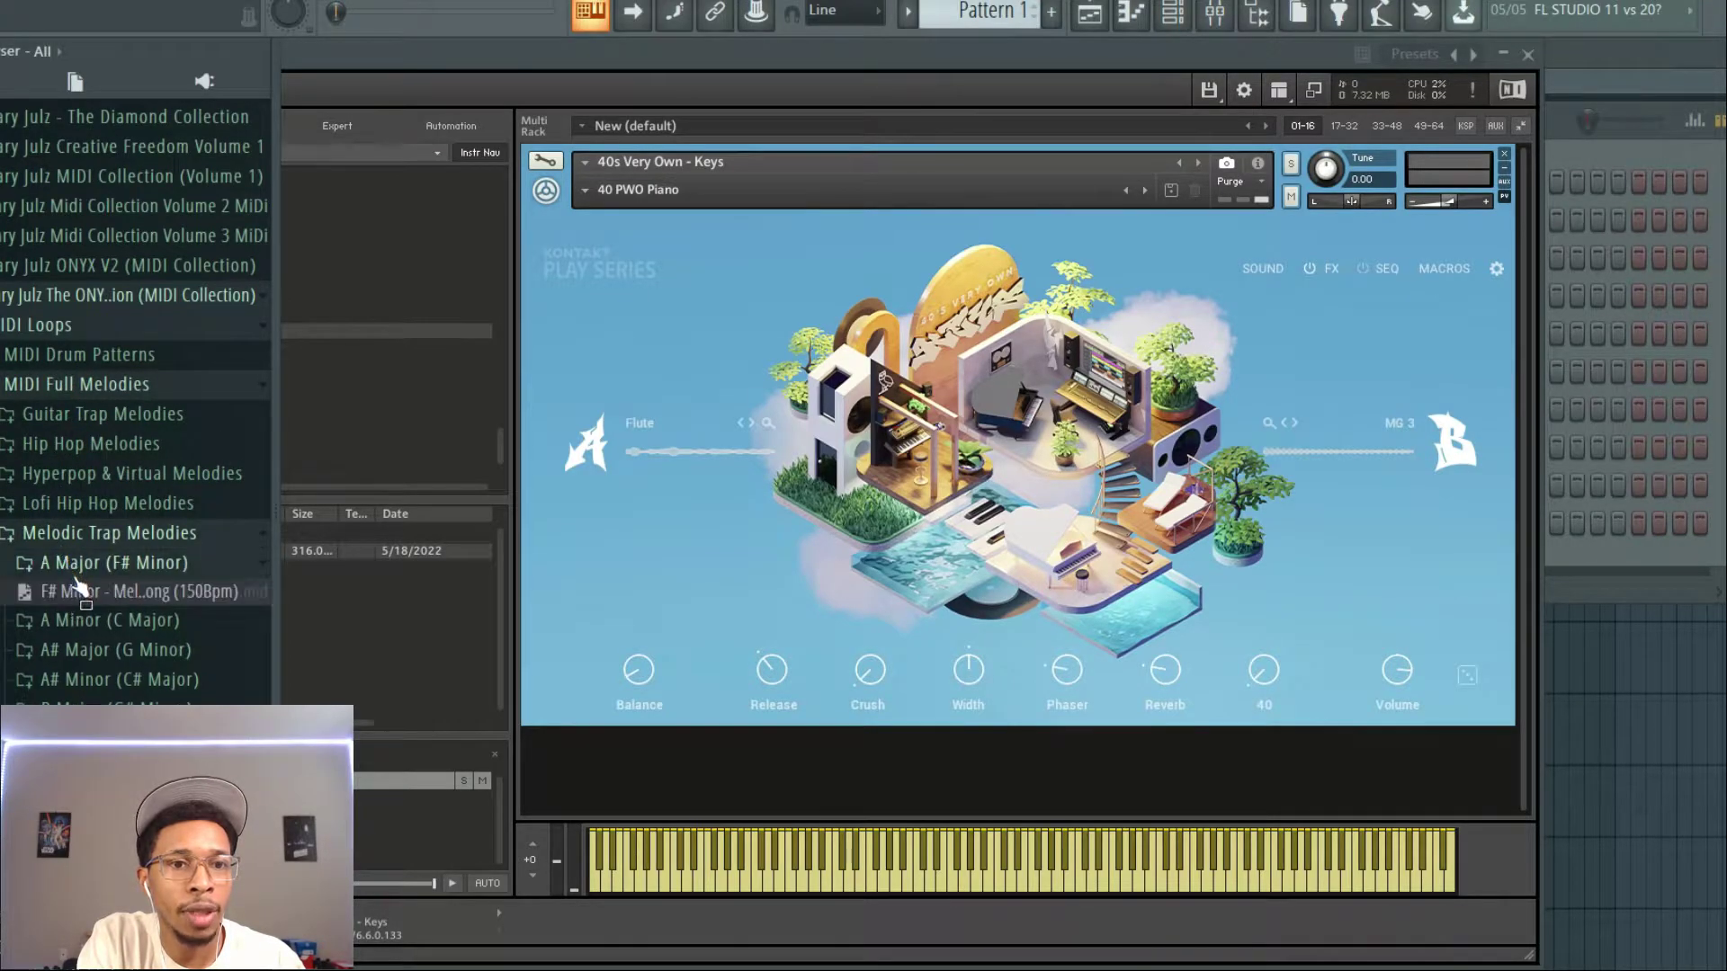
pyautogui.moveTo(81, 601); pyautogui.dragTo(1412, 523)
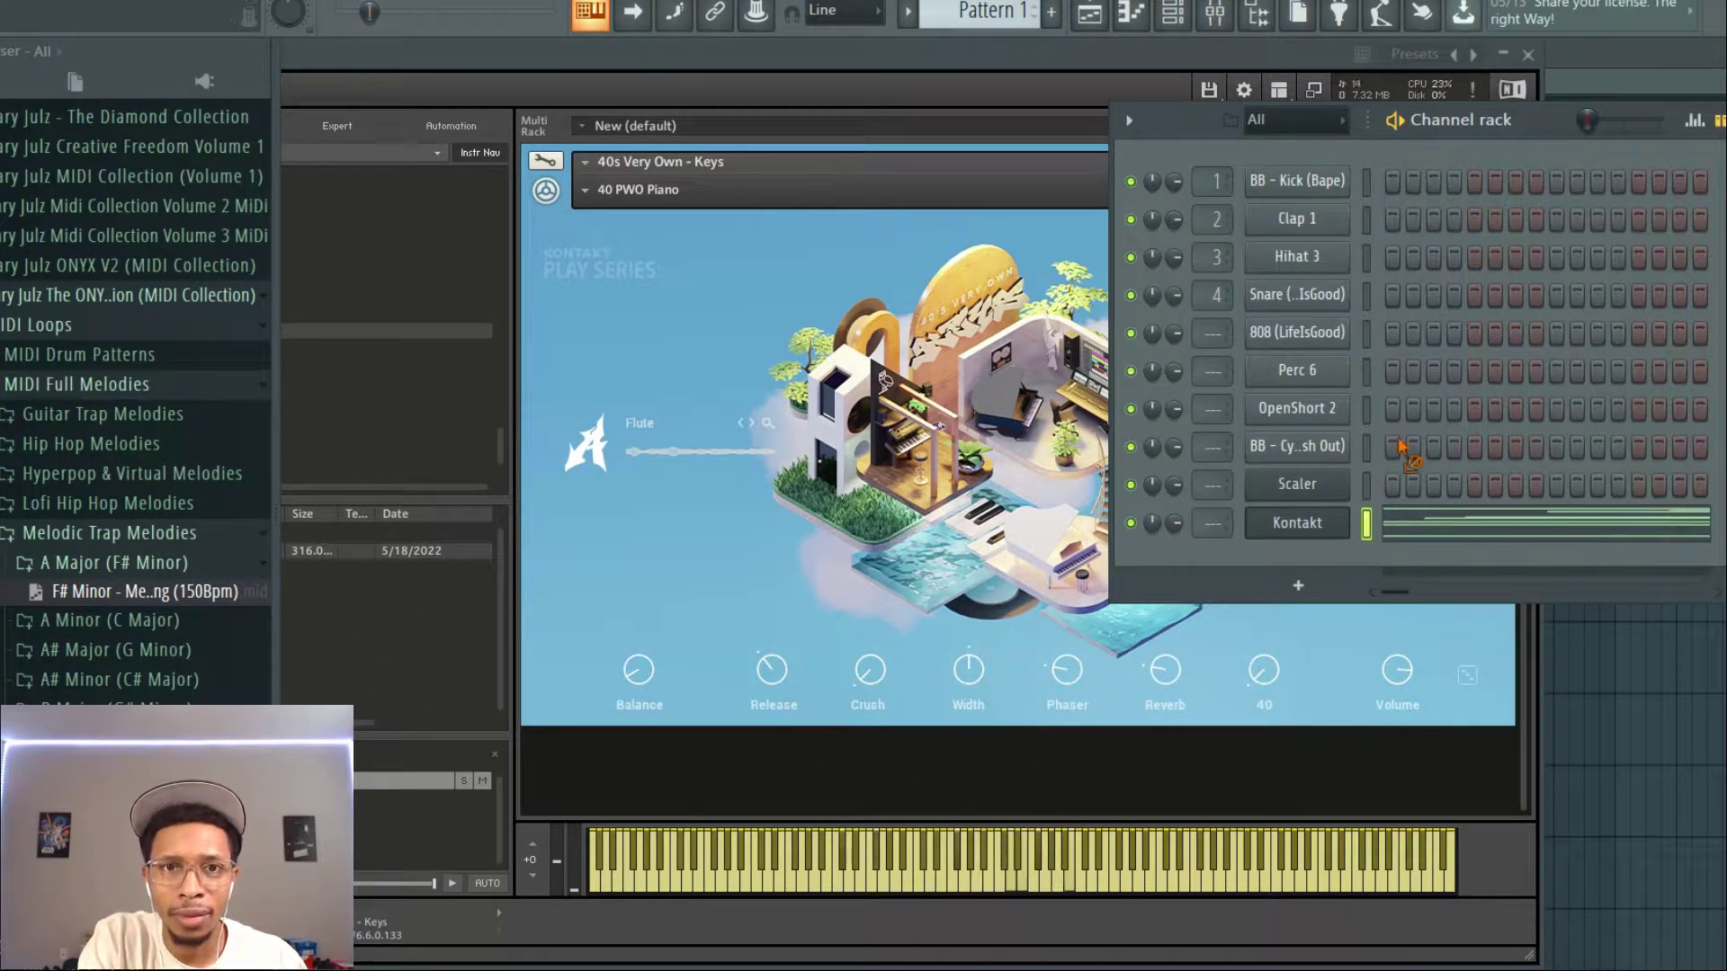
# Bring back the Kontakt window and audition the melody with the next Keys snapshots, from 40 Soft Keys through Can't Even Remember.
pyautogui.click(1017, 49)
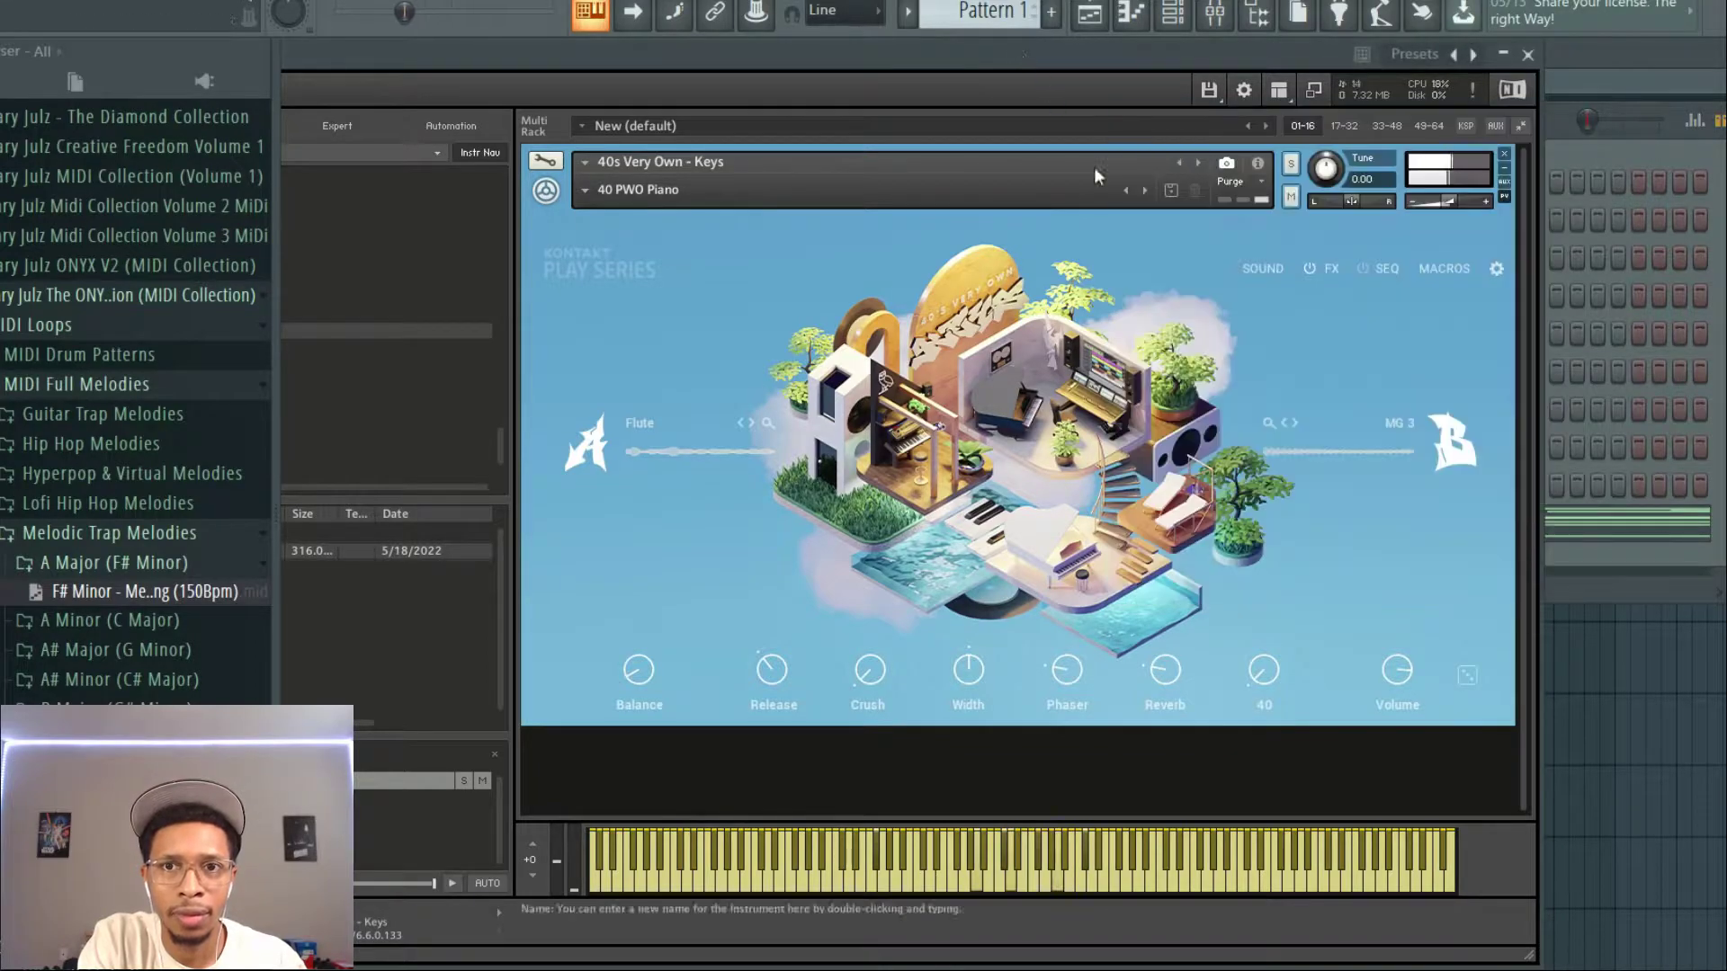
pyautogui.click(1144, 190)
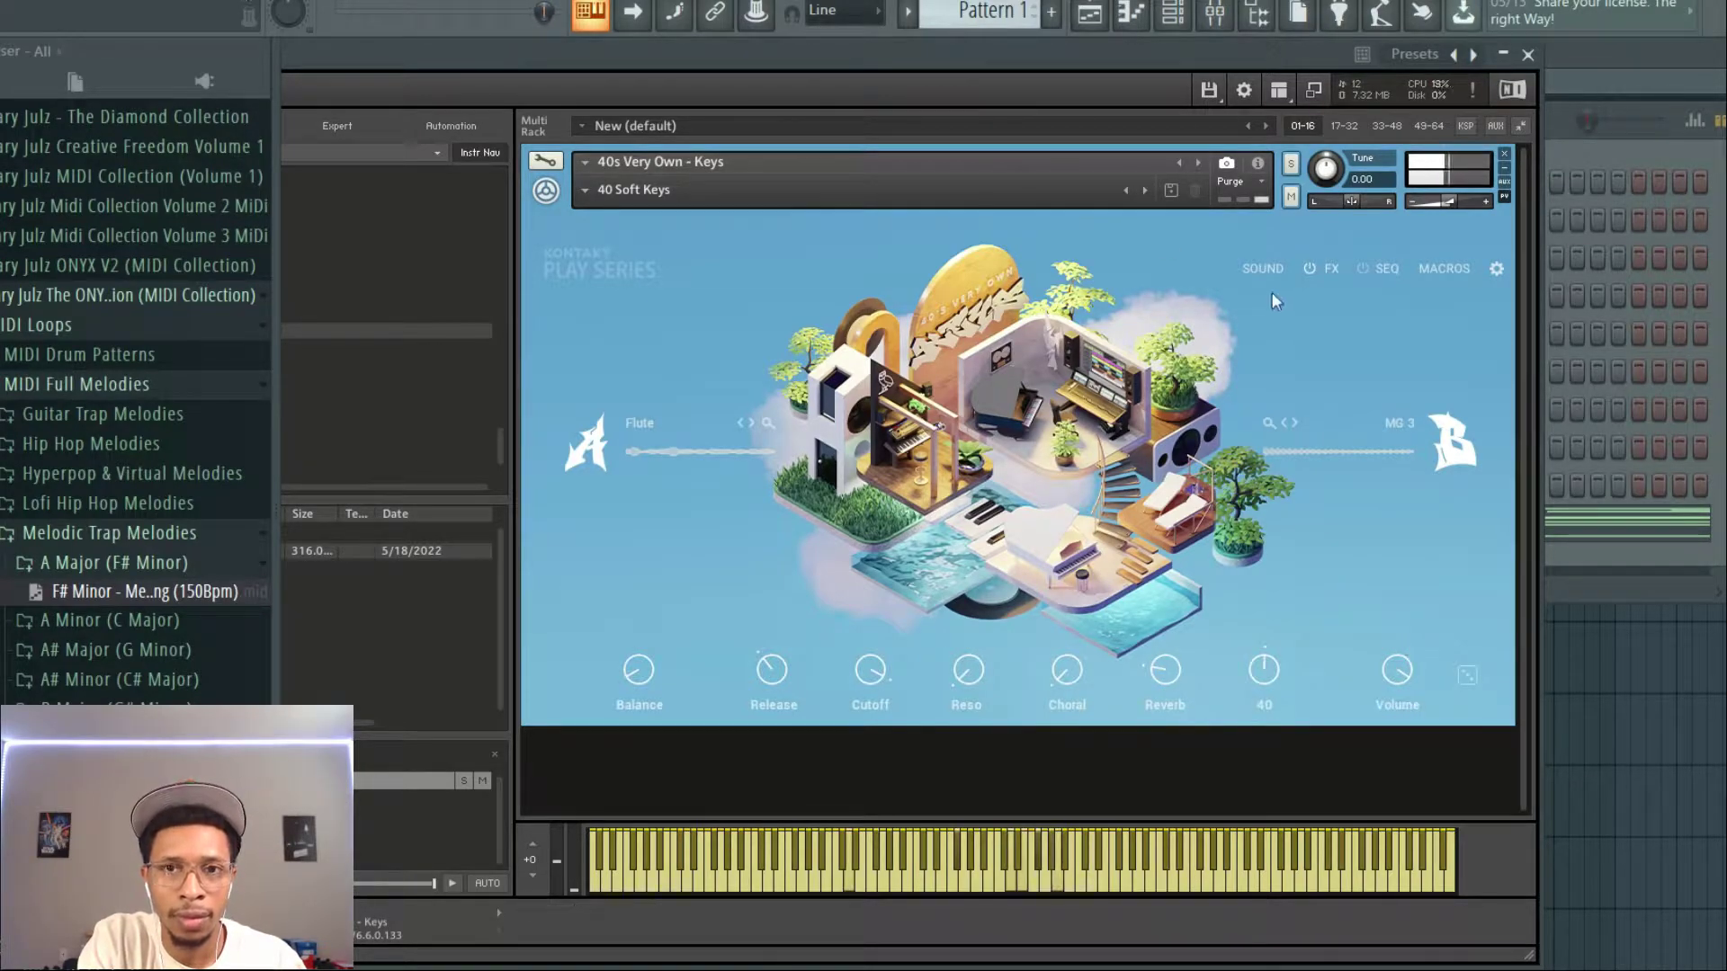
pyautogui.click(1146, 189)
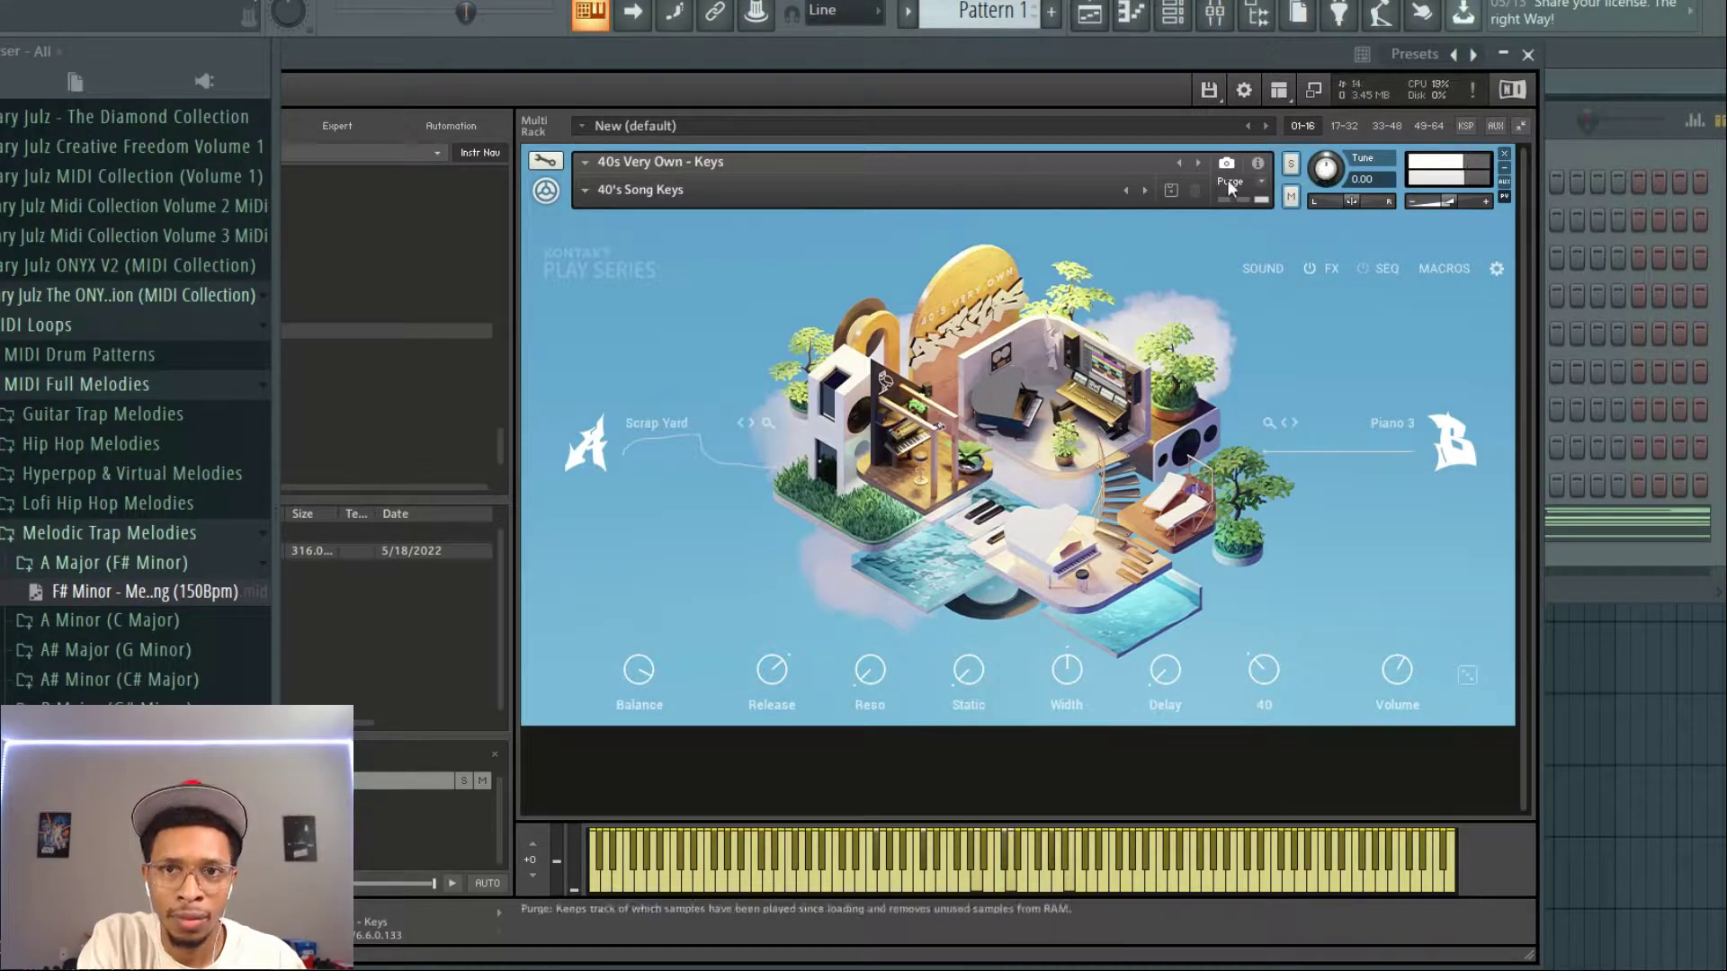
pyautogui.click(1146, 190)
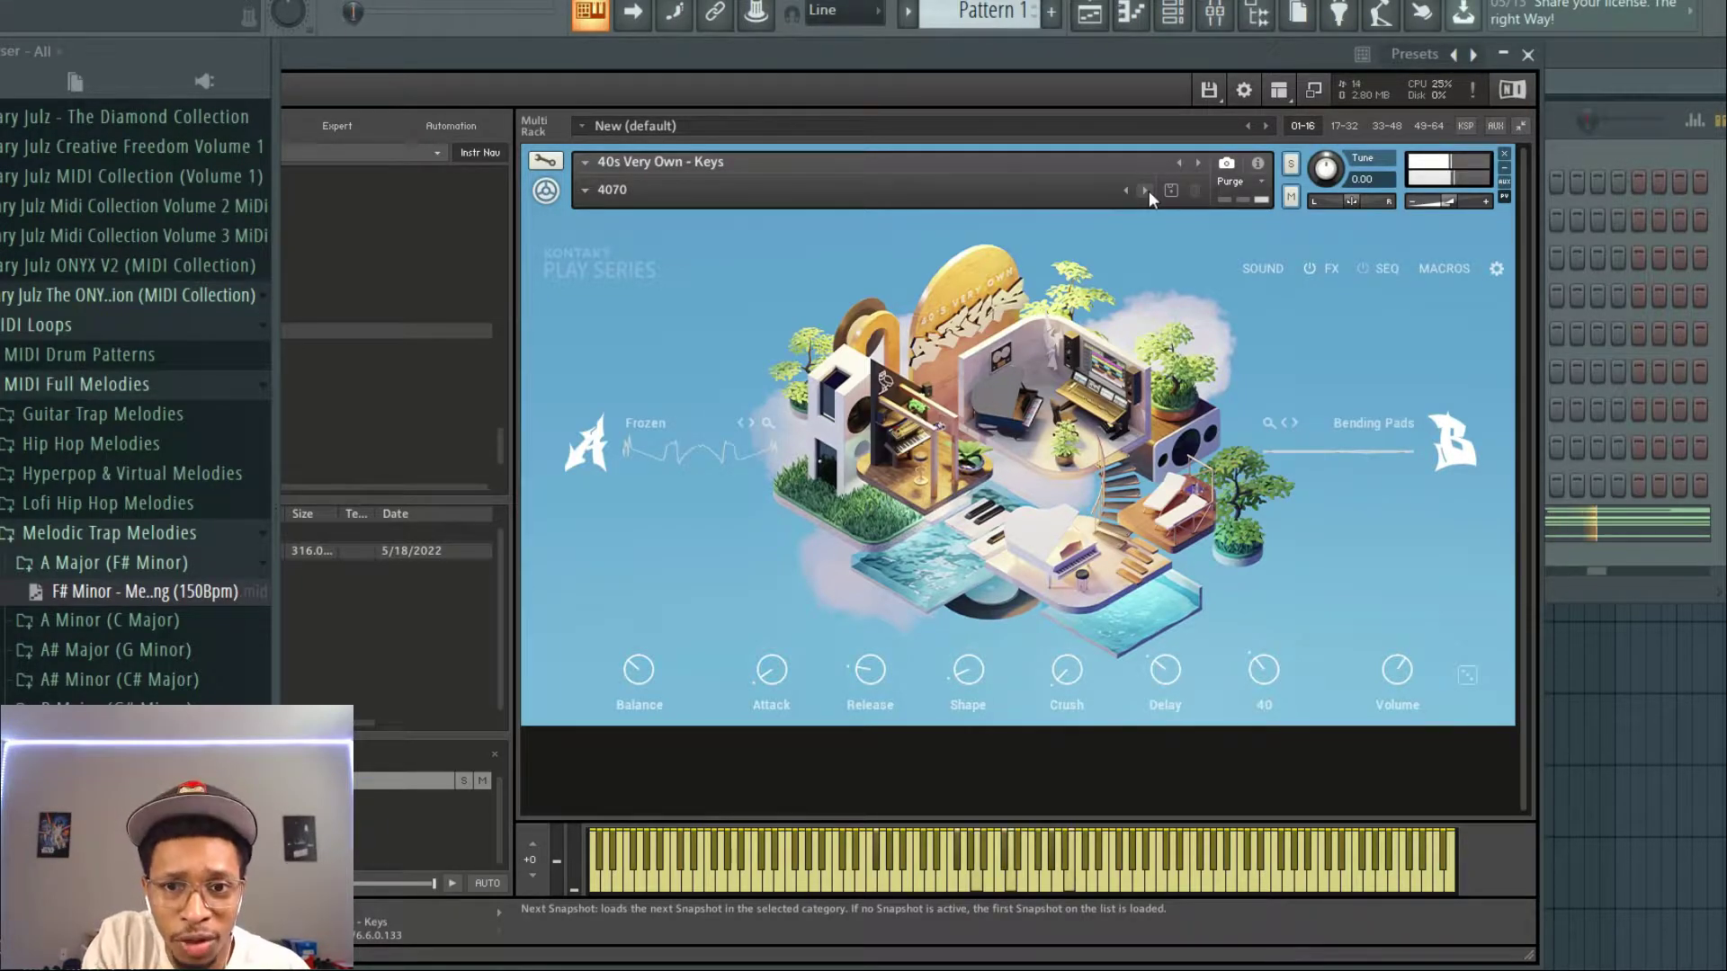
pyautogui.click(1146, 189)
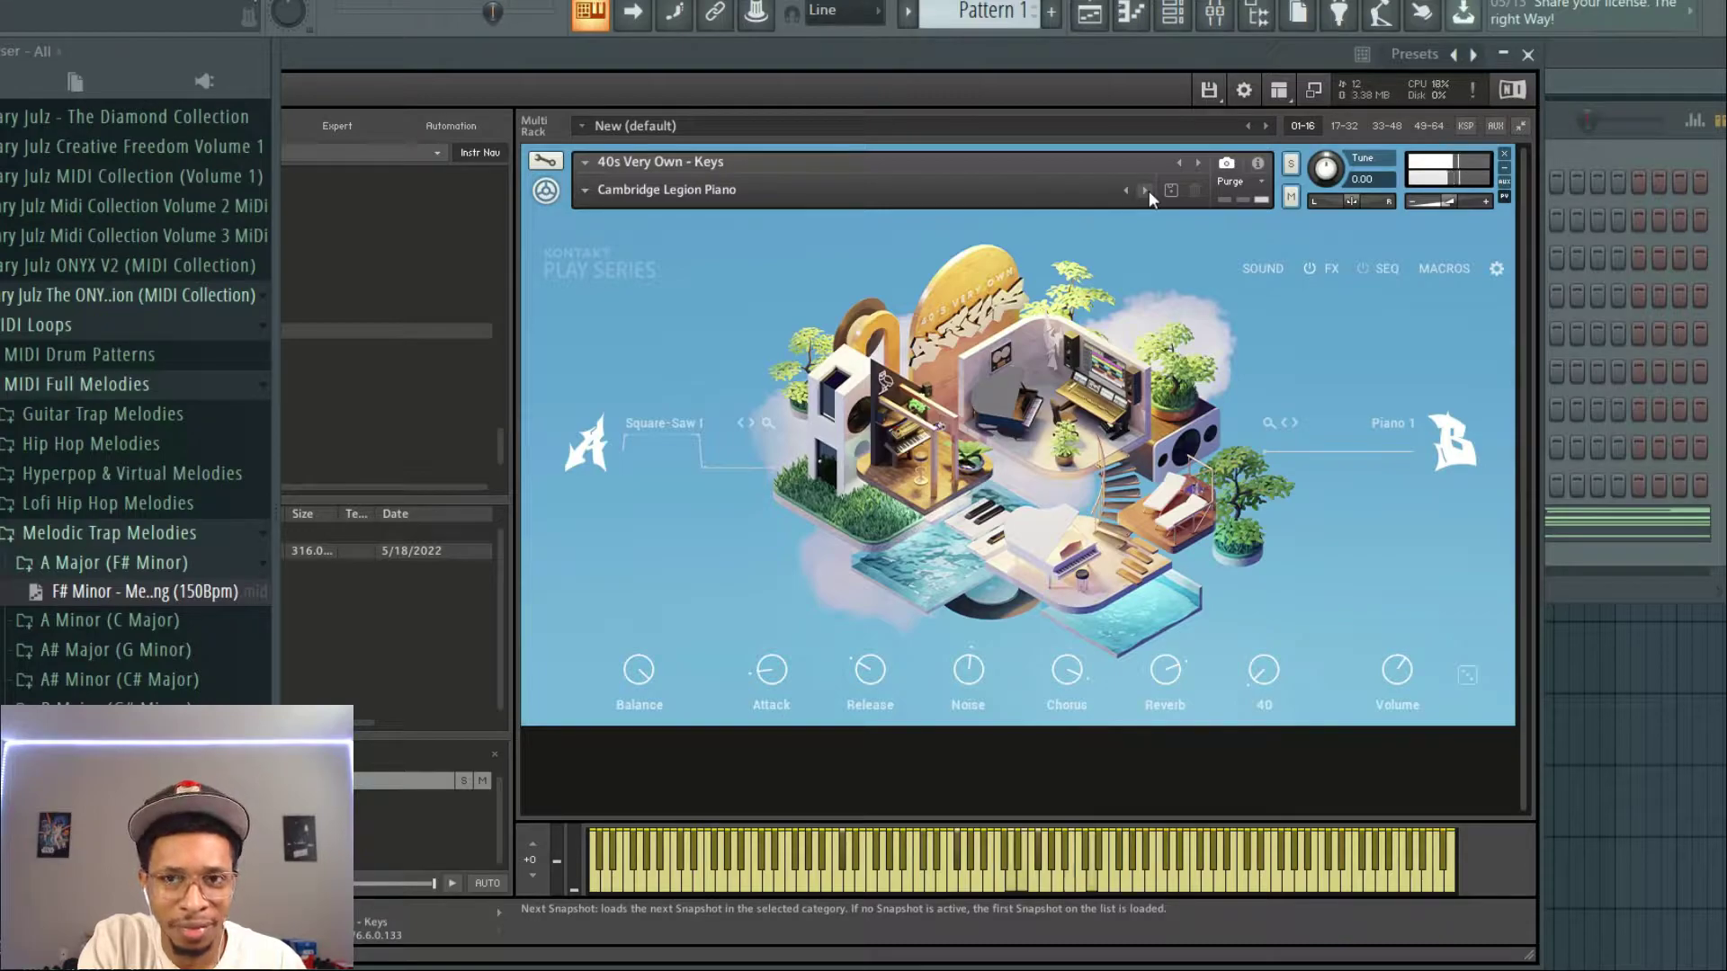
pyautogui.click(1148, 190)
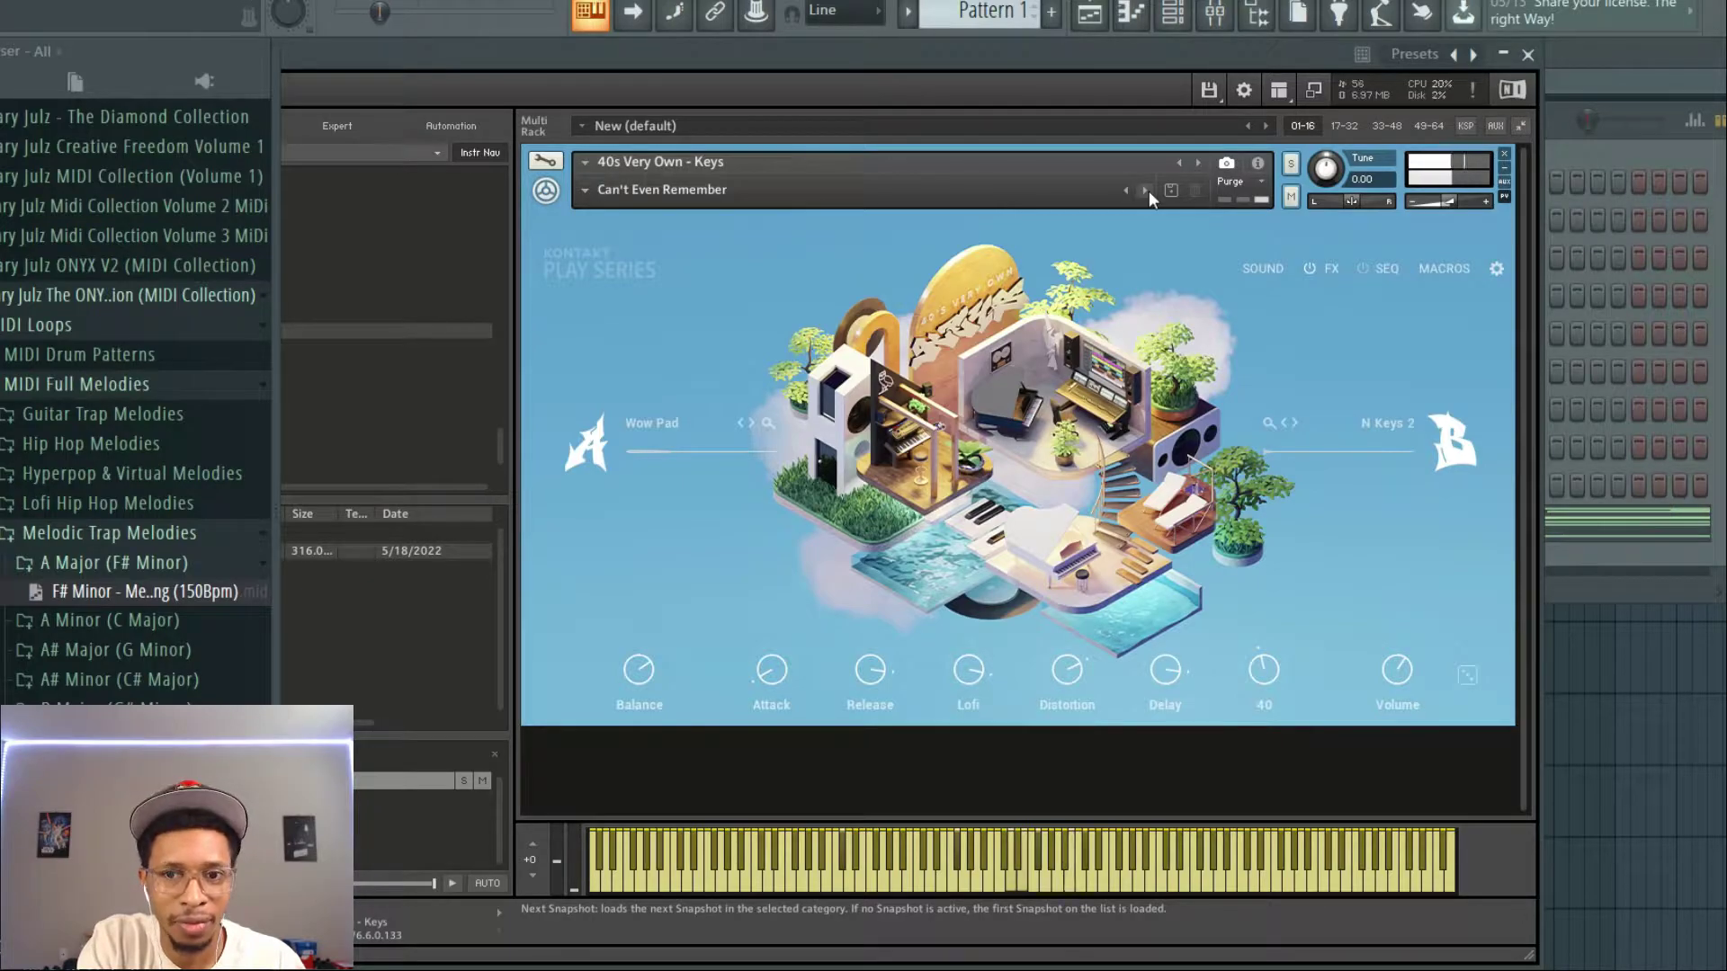
# Load the Cassie's Keys snapshot and sweep its 40 macro knob up and down, ending at about 4%.
pyautogui.click(1146, 190)
pyautogui.moveTo(1259, 677); pyautogui.dragTo(1223, 784)
pyautogui.moveTo(1238, 668); pyautogui.dragTo(1250, 591)
pyautogui.moveTo(1265, 493); pyautogui.dragTo(1196, 715)
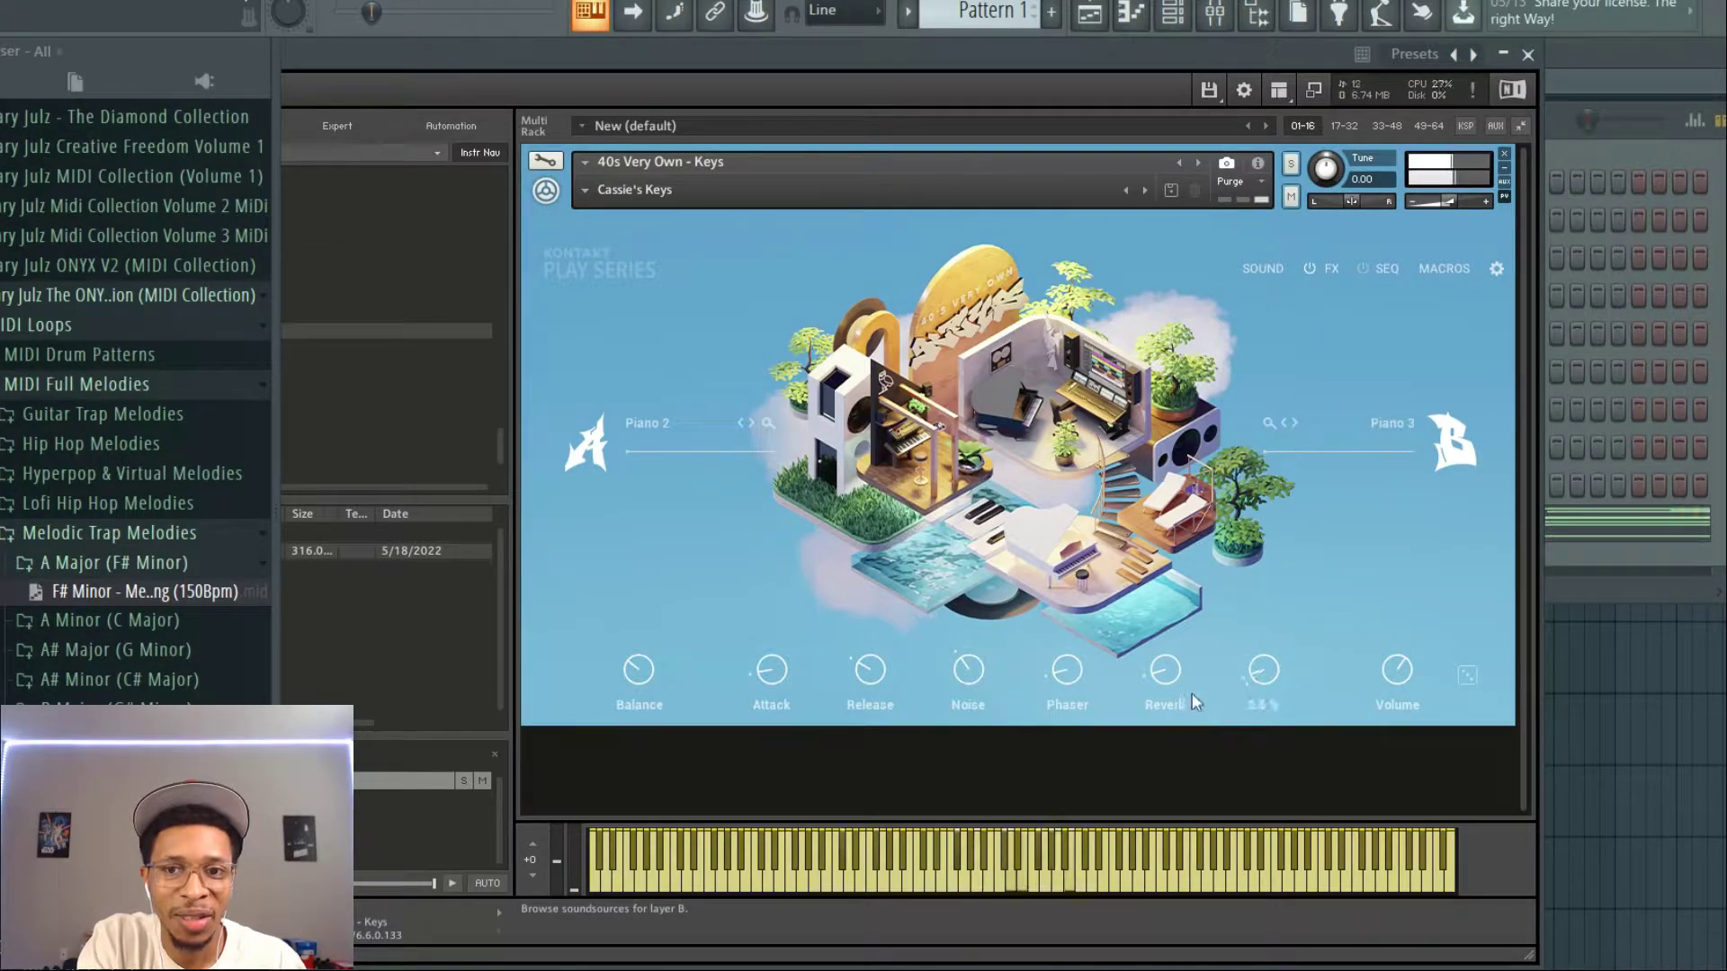
# Audition the melody with the next Keys snapshots, from Champagne Puddle through Darkest Turn, leaving Darkest Turn loaded.
pyautogui.click(1145, 190)
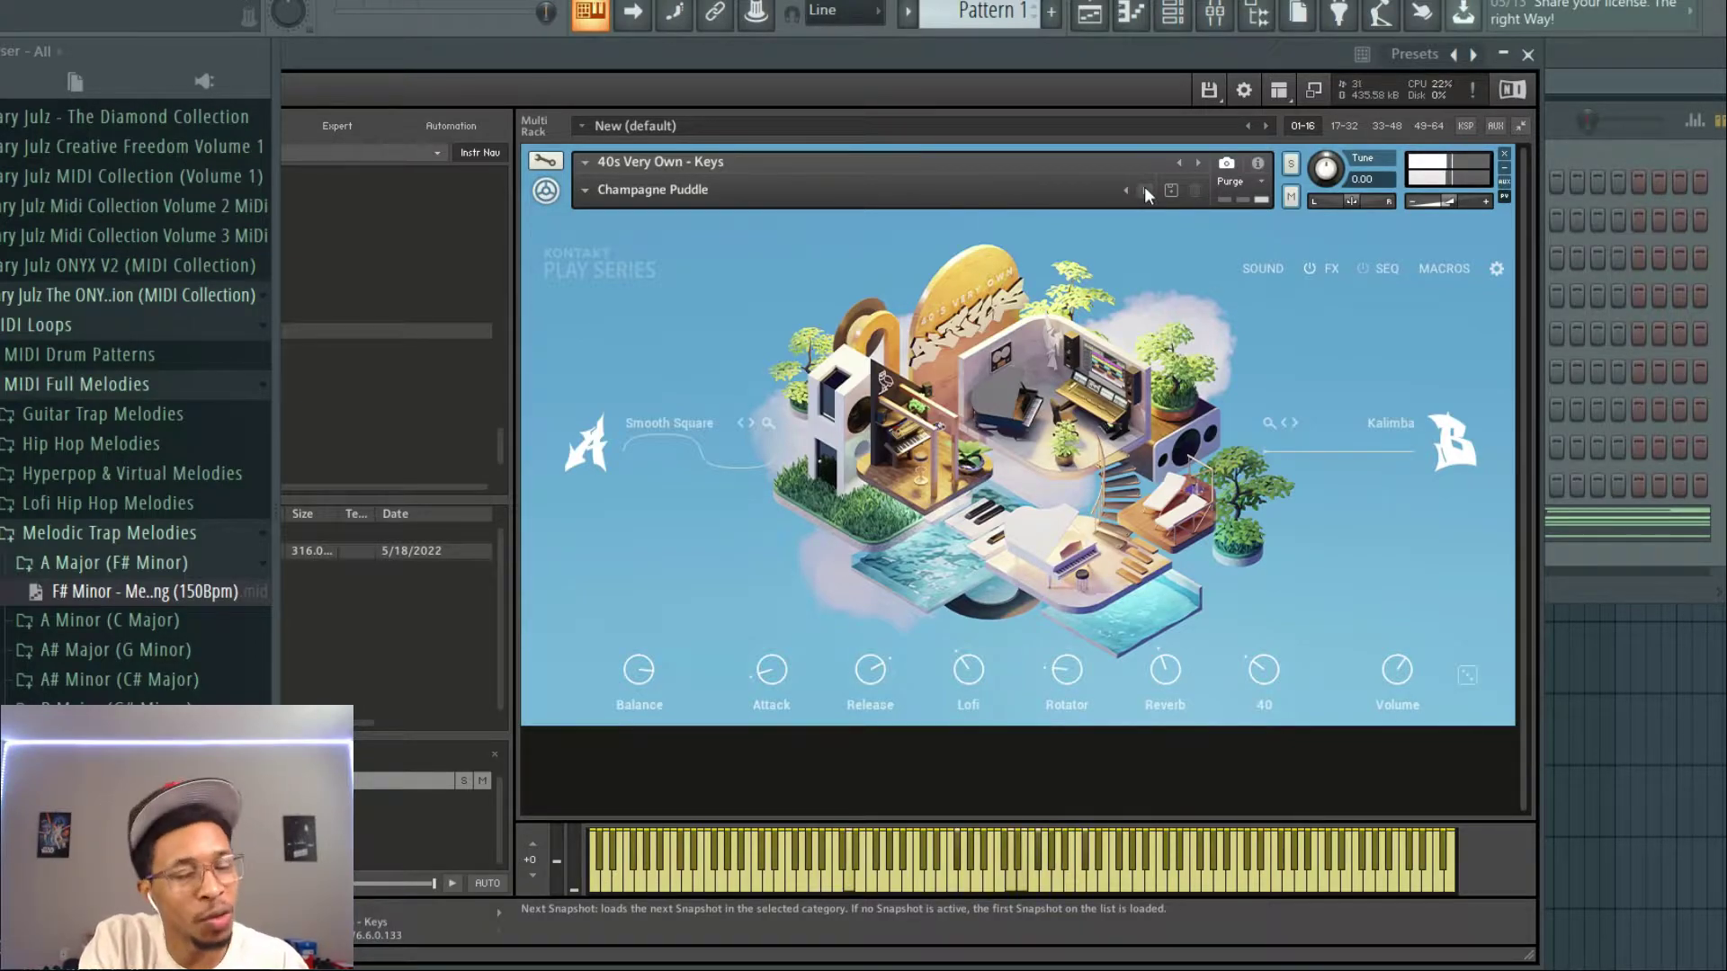
pyautogui.click(1145, 192)
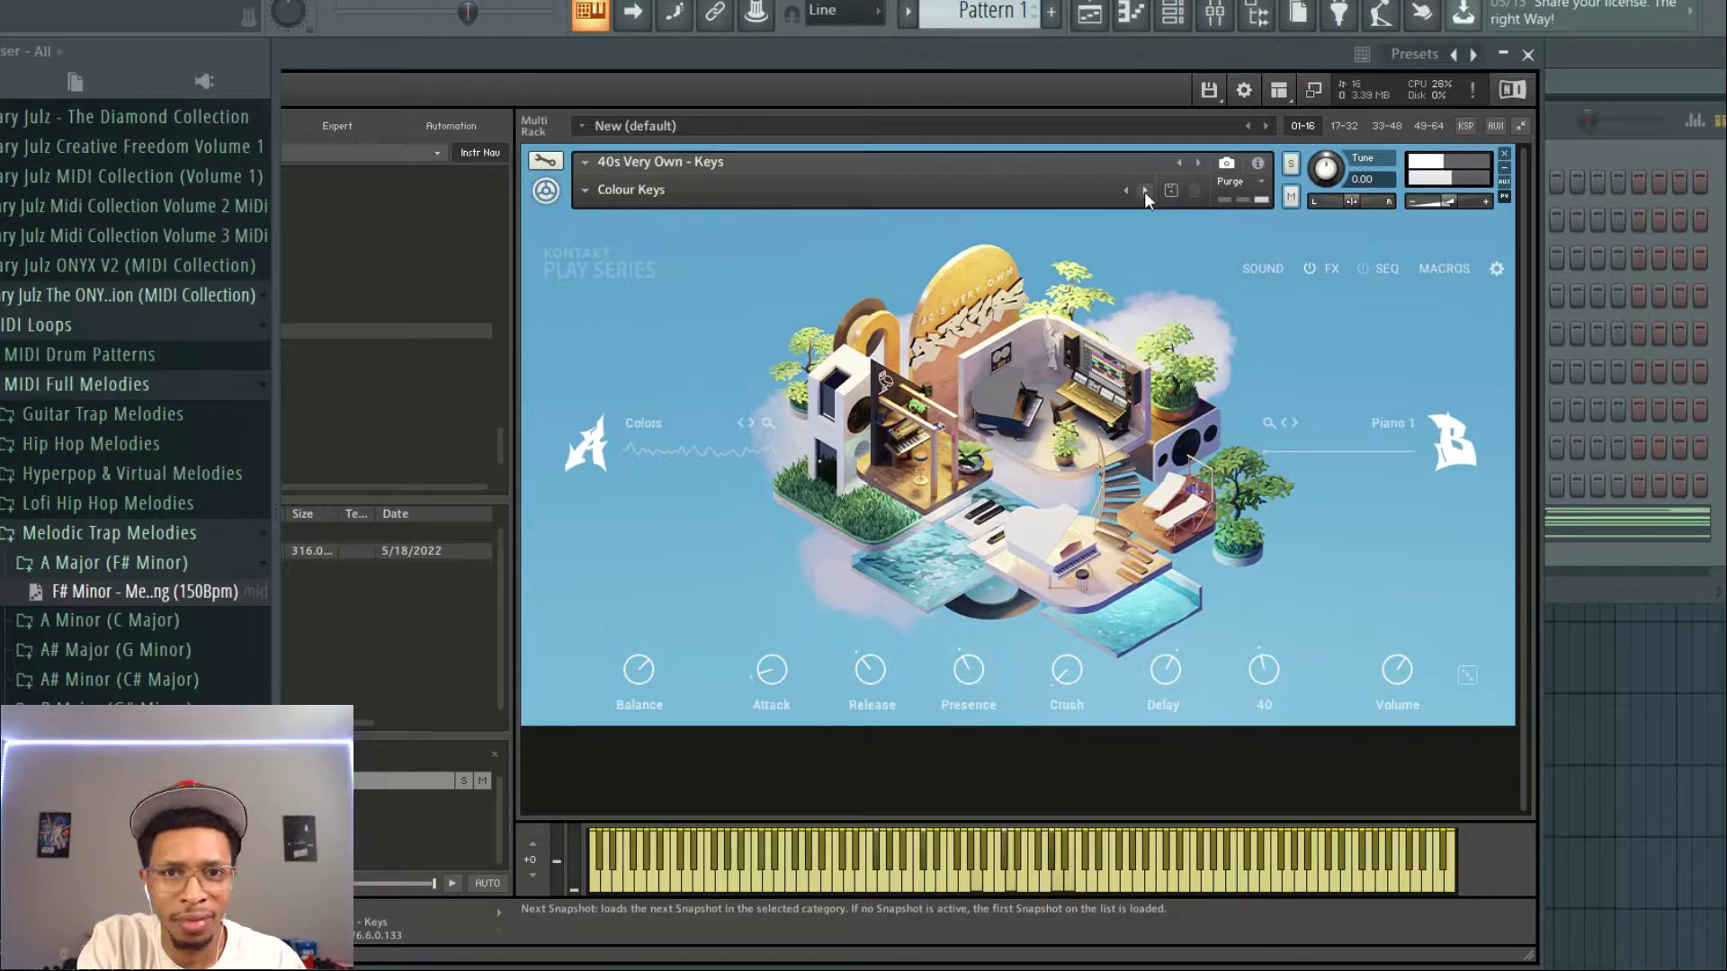
pyautogui.click(1144, 191)
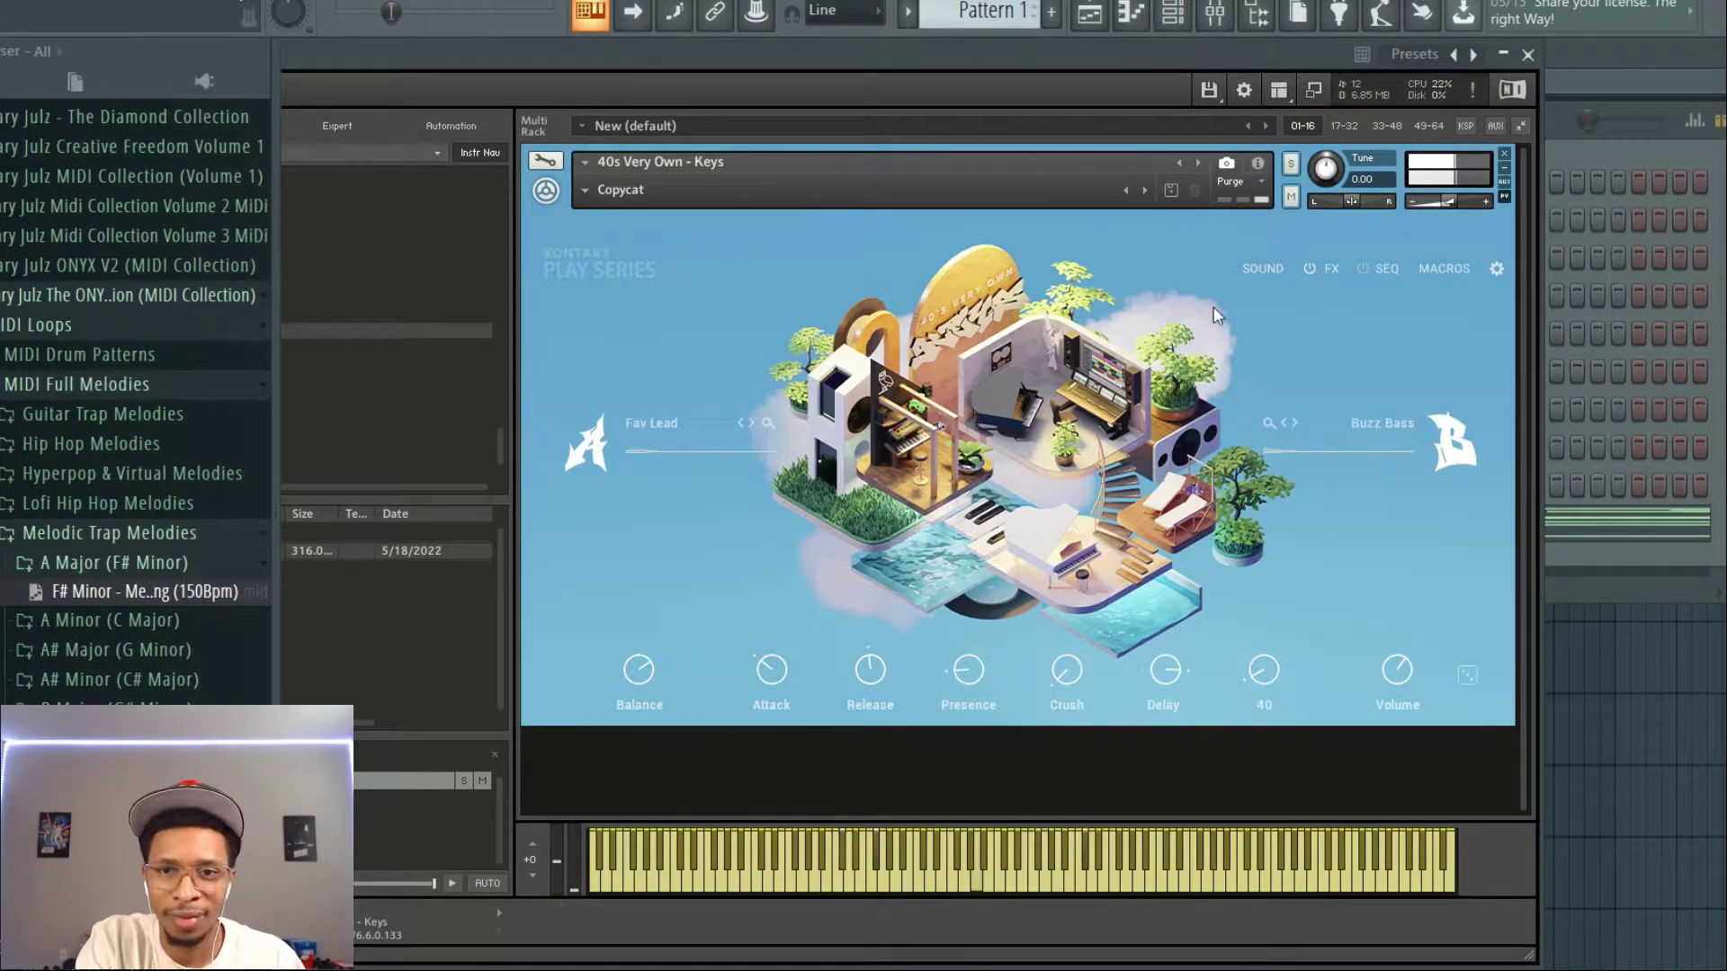
pyautogui.click(1145, 190)
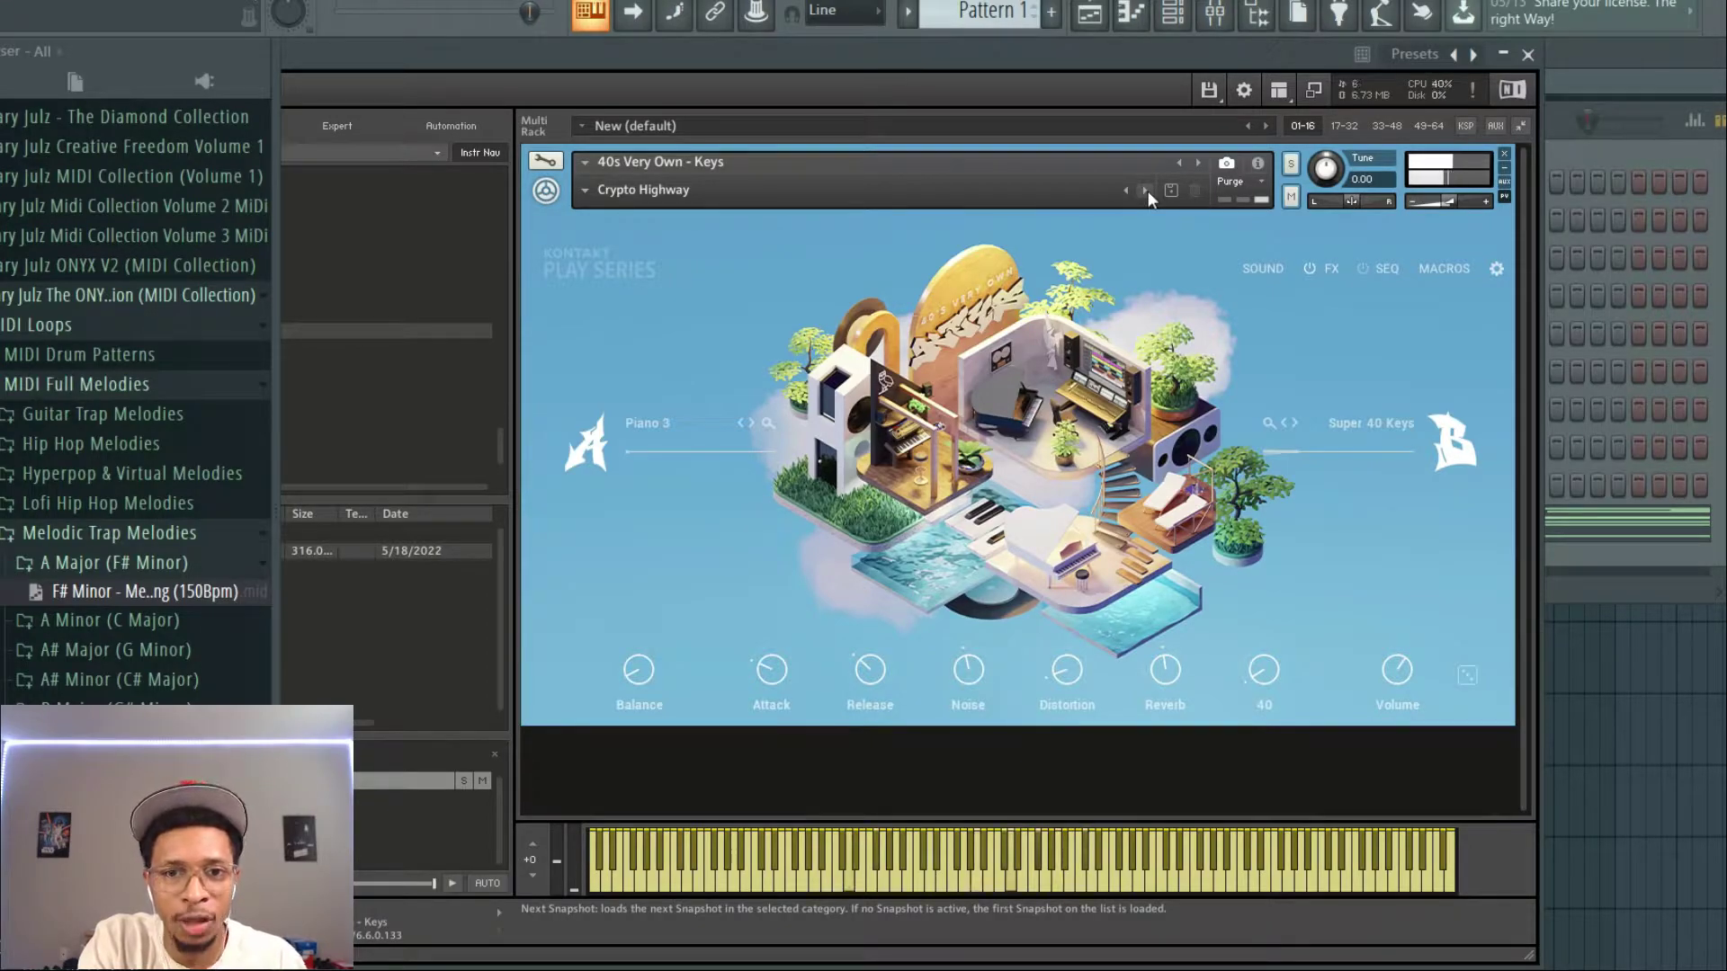
pyautogui.click(1147, 191)
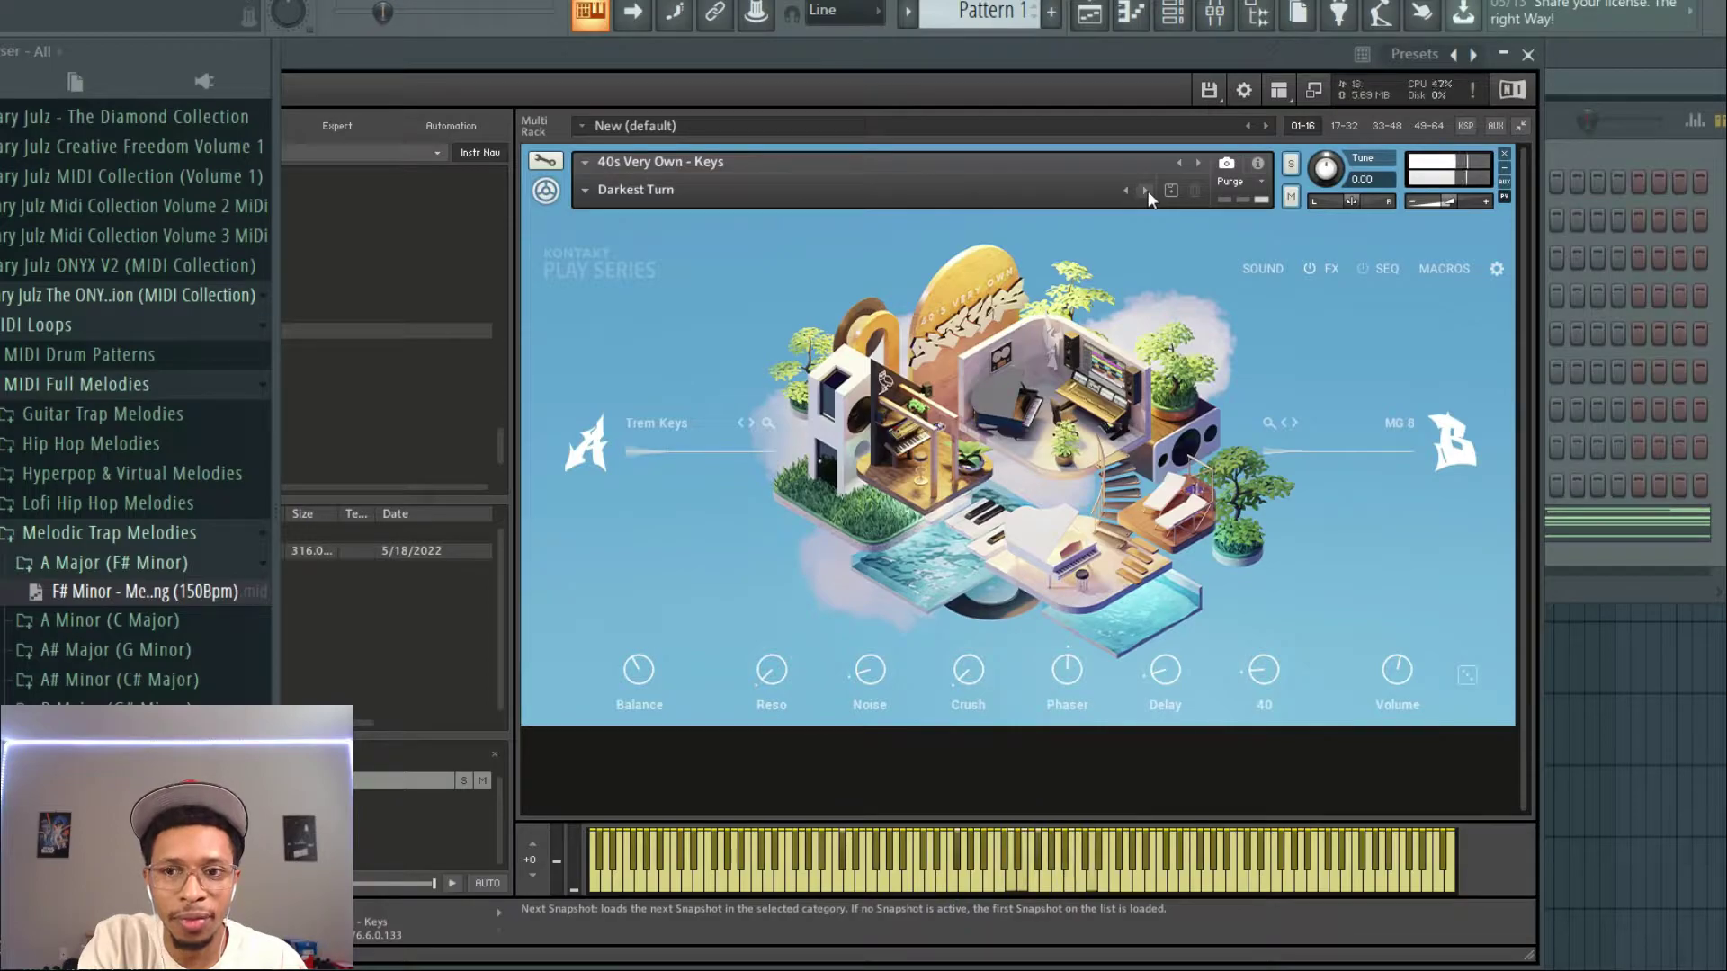
# View the Kontakt channel's melody notes in the piano roll and bring up the channel rack.
pyautogui.click(1611, 538)
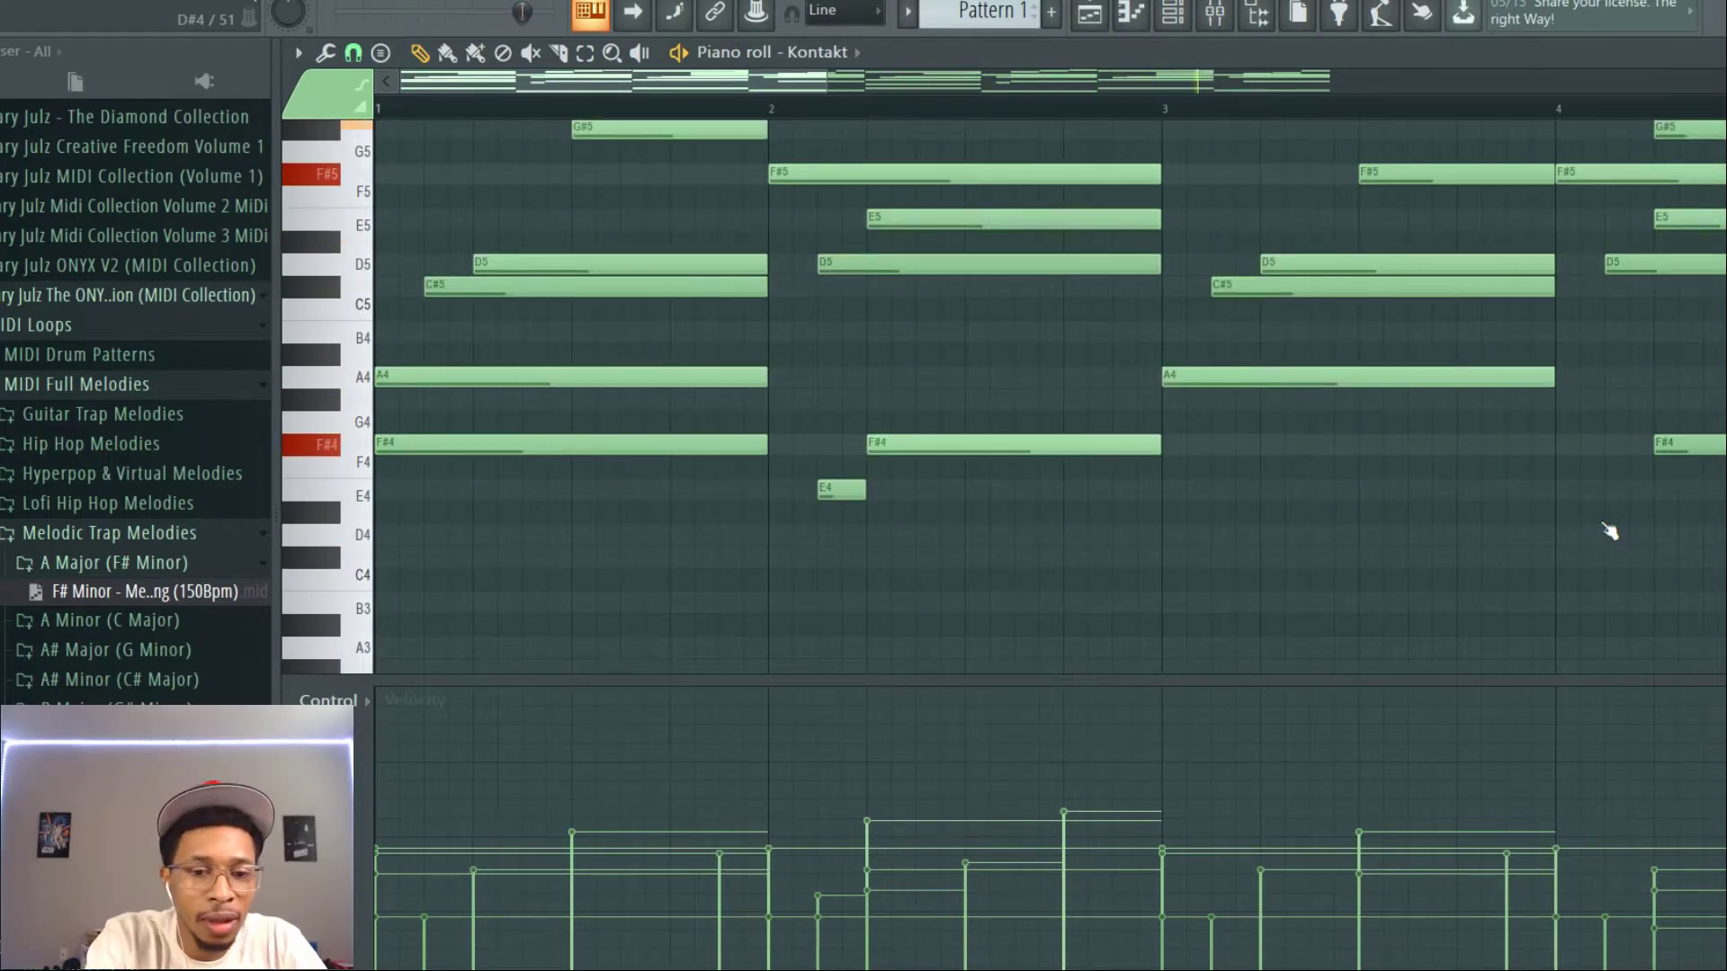
pyautogui.press('F6')
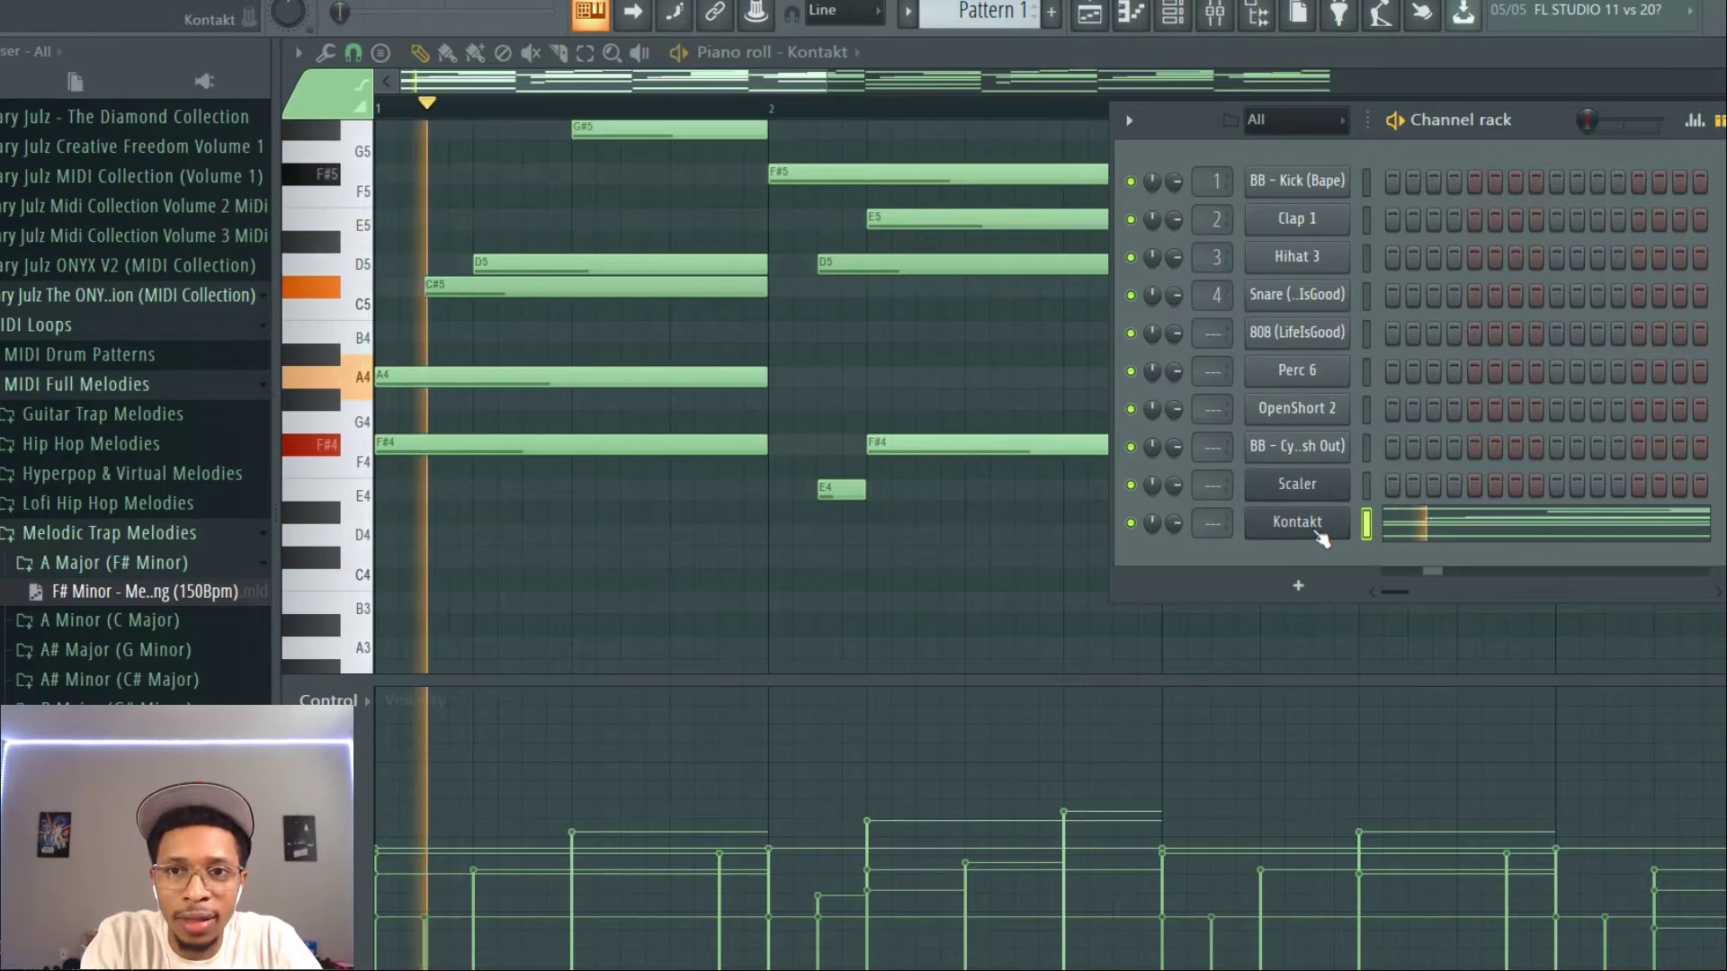
# Bring back the Kontakt window and audition the melody with the 40's Bass Chords 2 and Bass Keytar snapshots.
pyautogui.click(1299, 524)
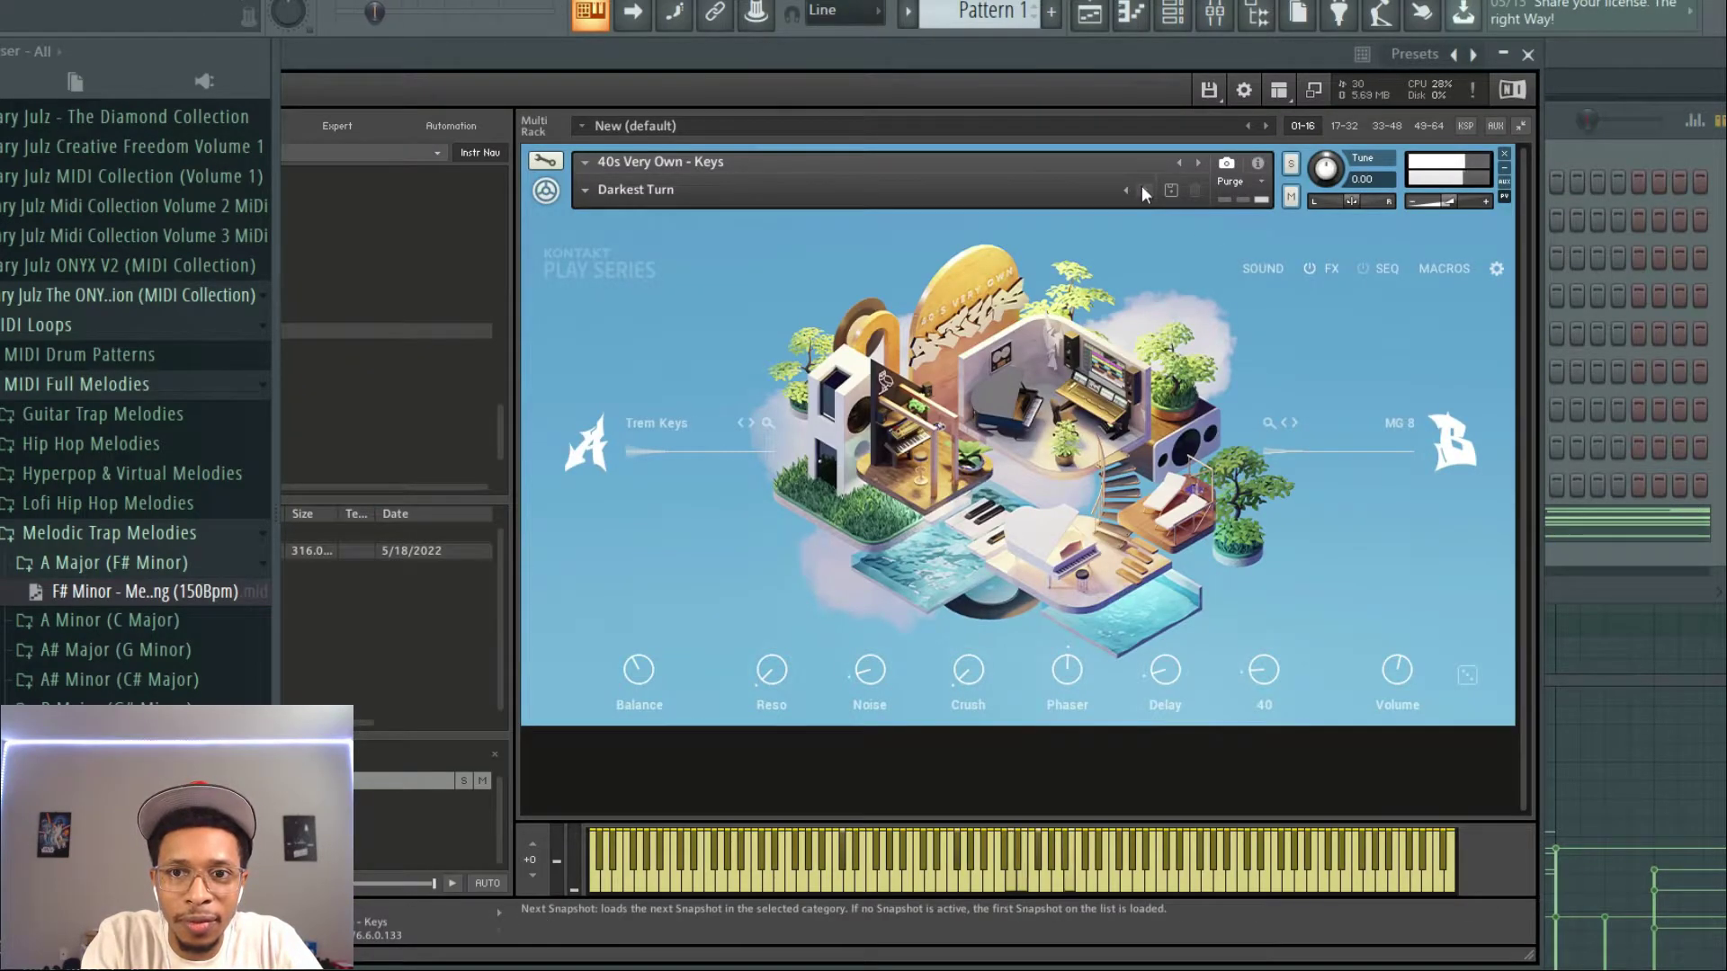
pyautogui.click(1143, 190)
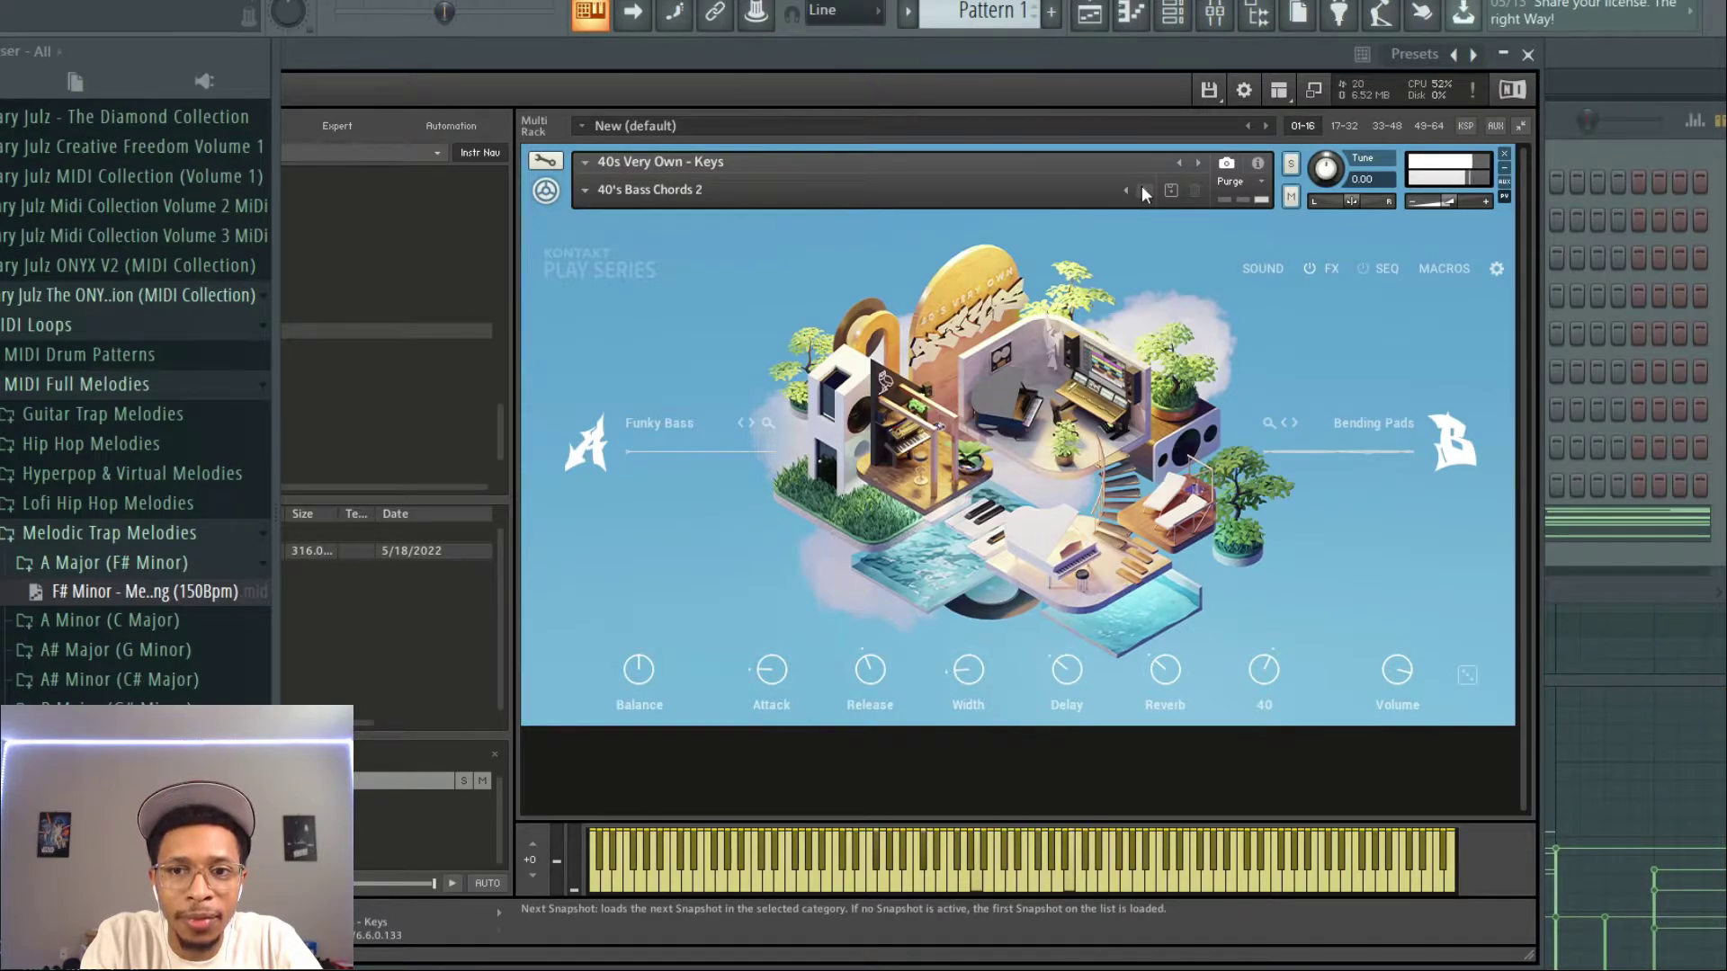
pyautogui.click(1143, 189)
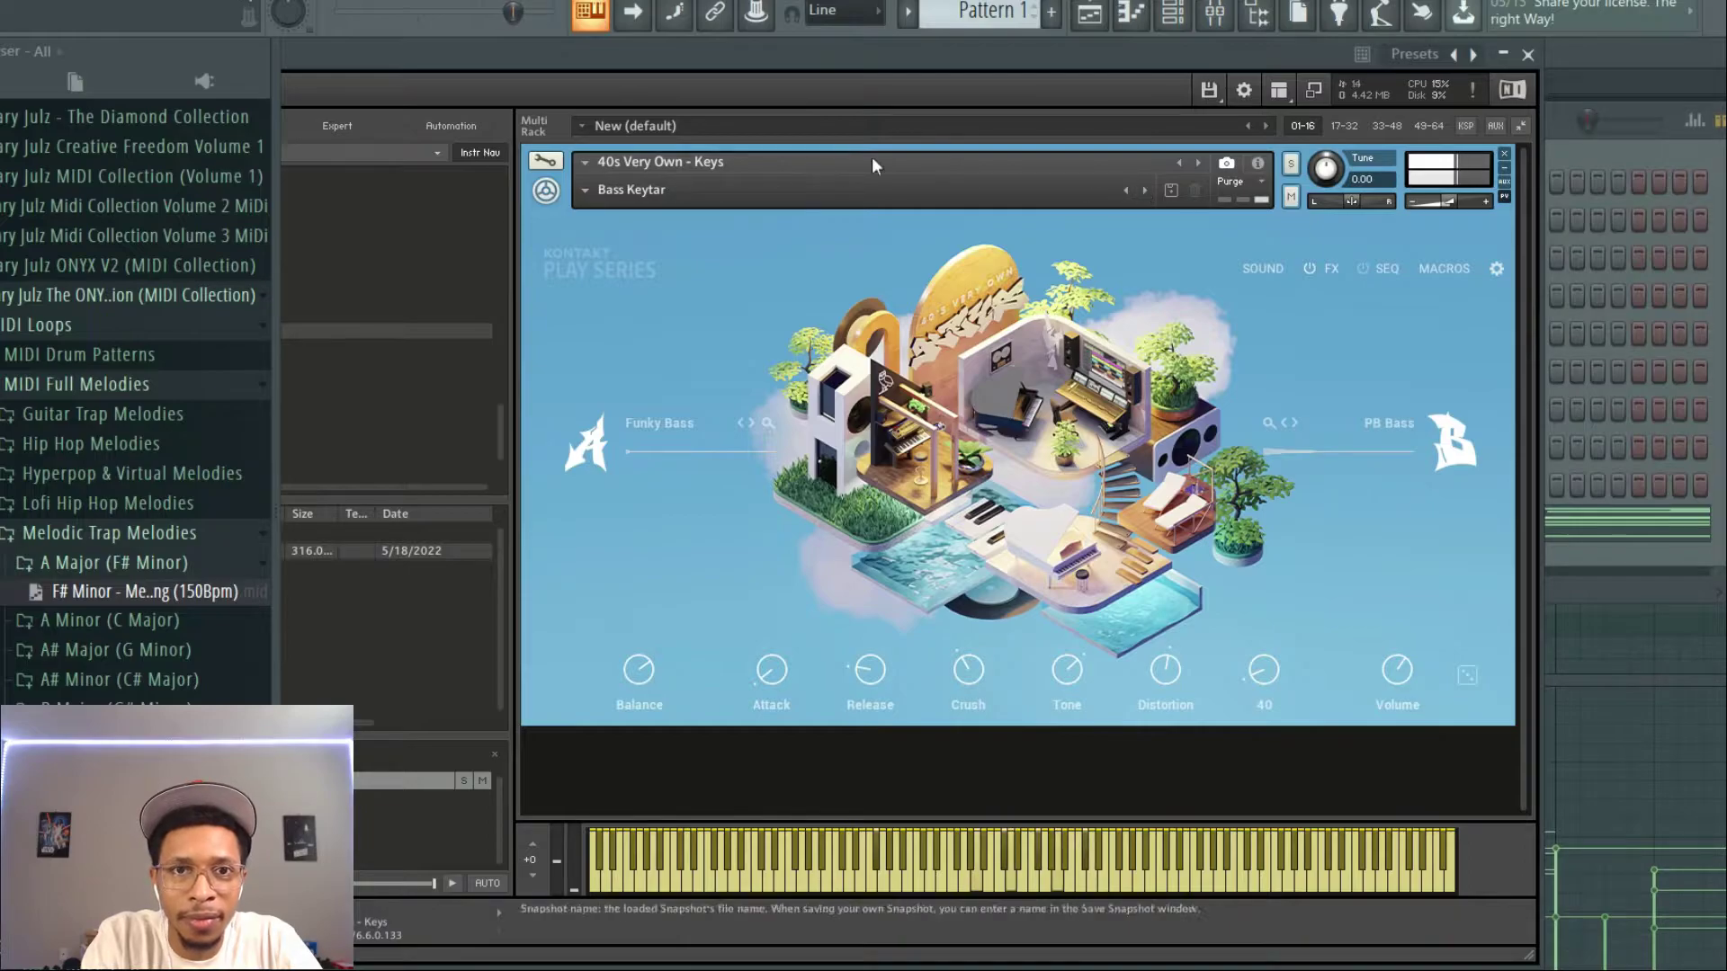
# Load the Ford Keys snapshot from the Keys category and audition the following ones, Fried Click, Hopes Keys and HP Piano.
pyautogui.click(579, 194)
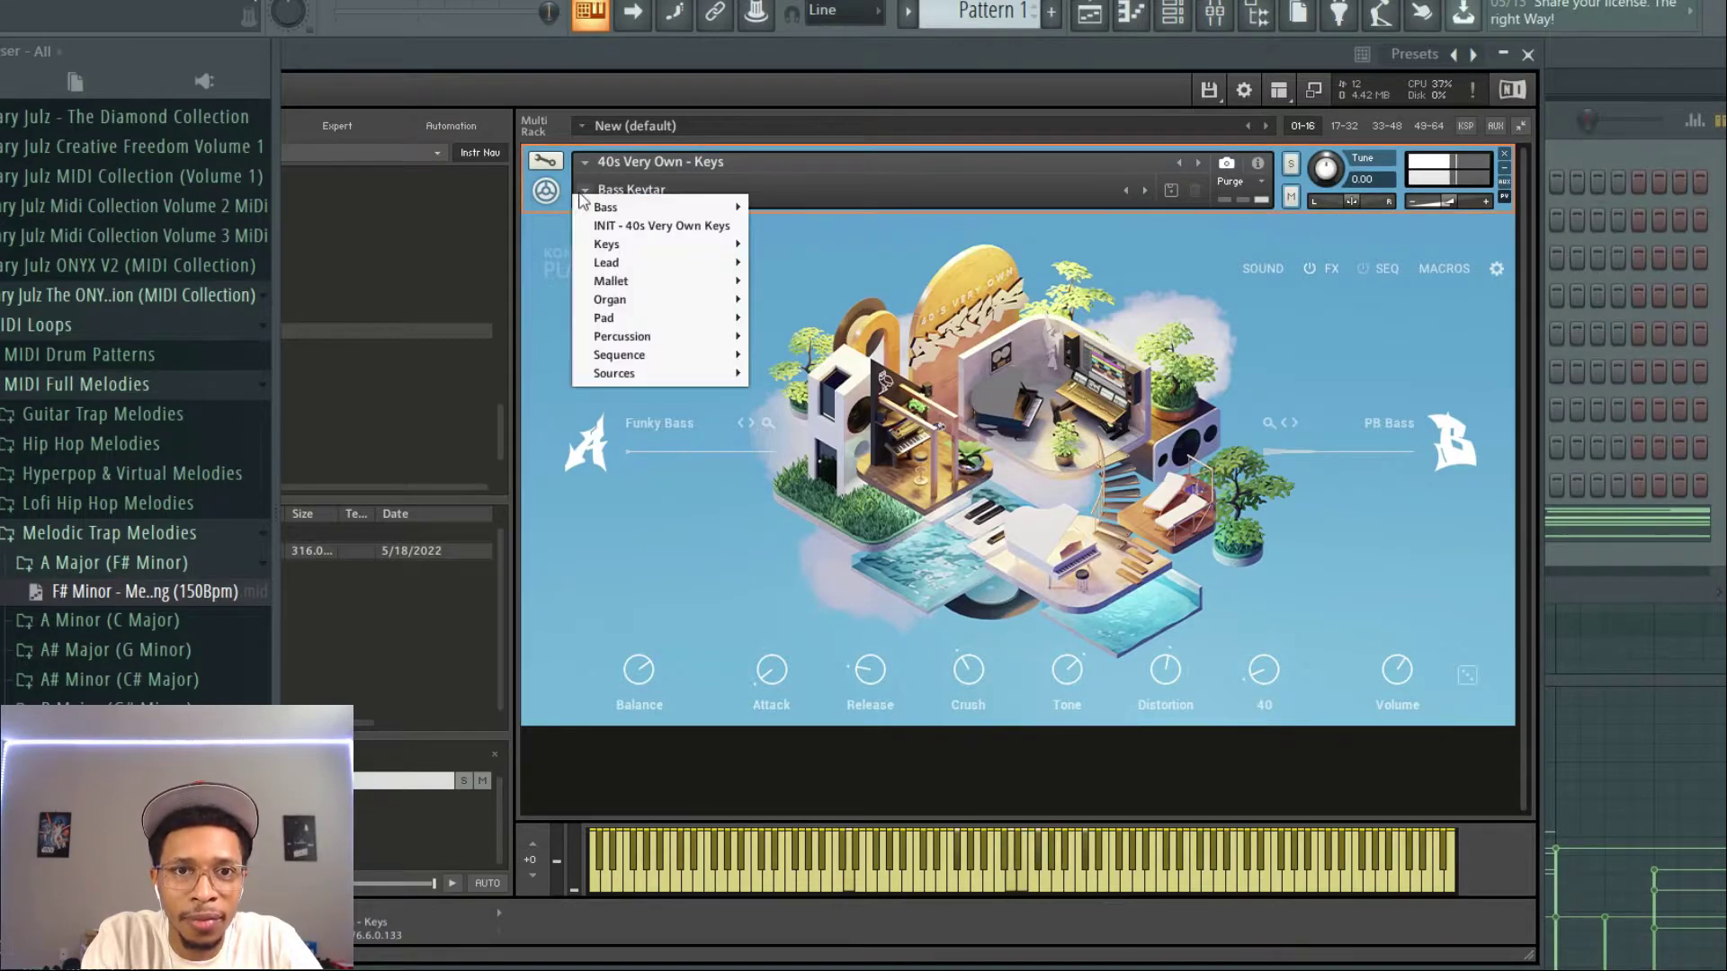
pyautogui.moveTo(606, 245)
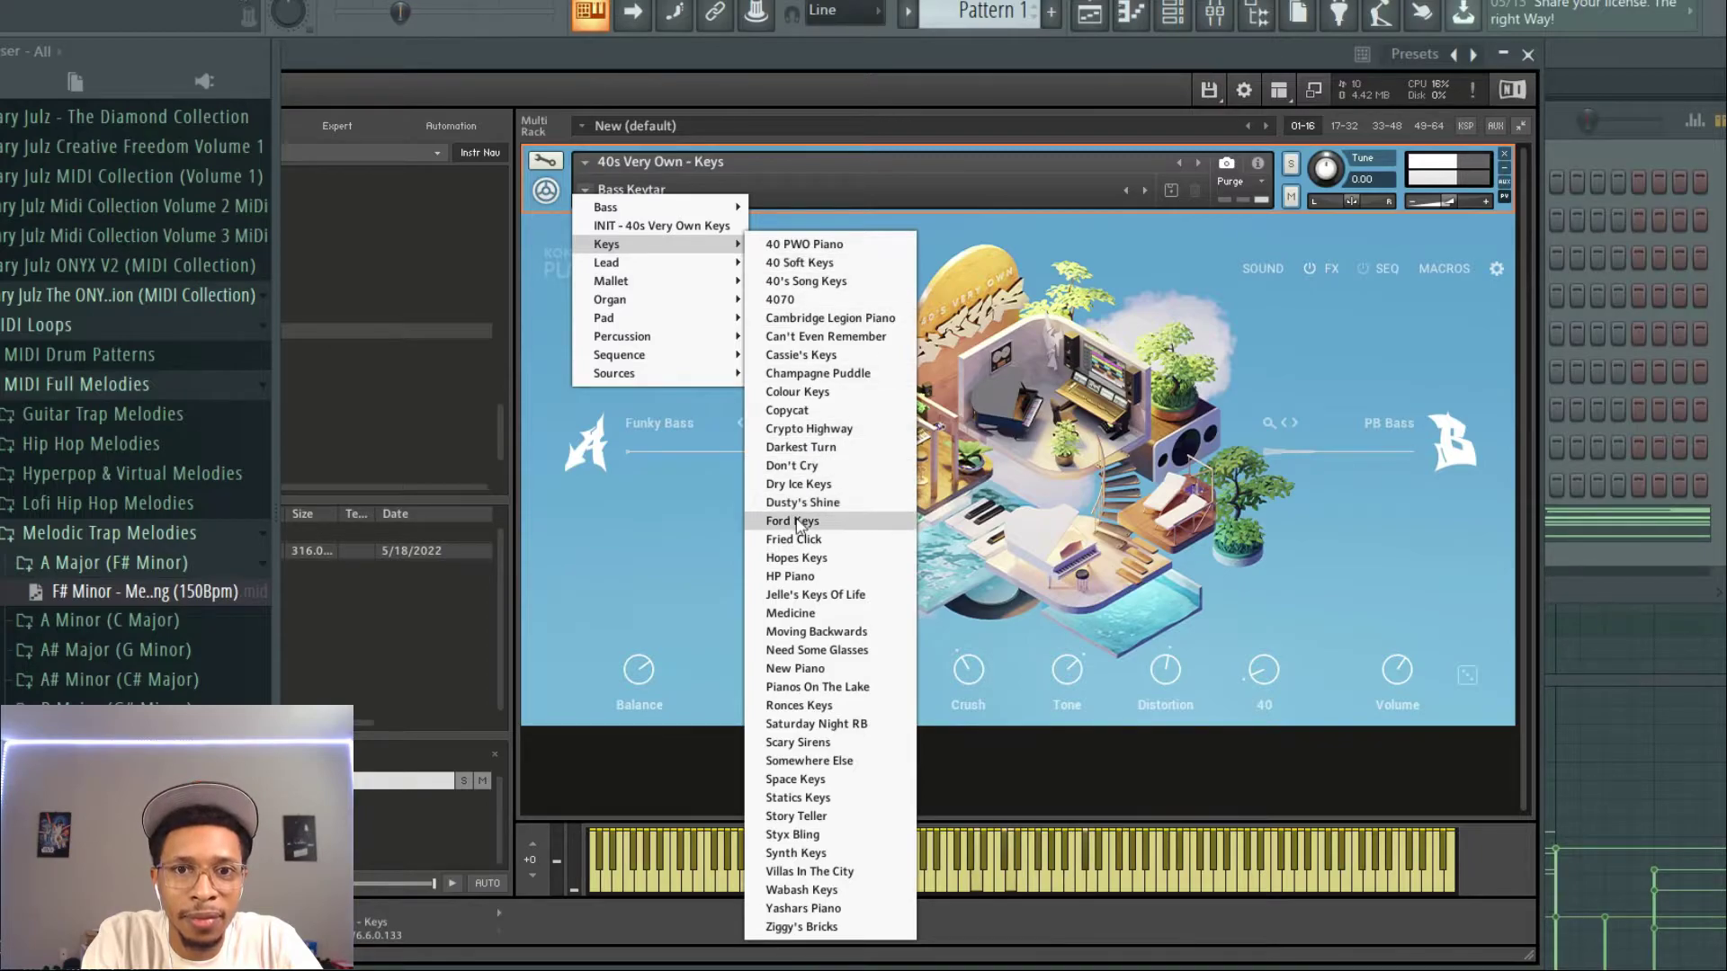
pyautogui.click(794, 521)
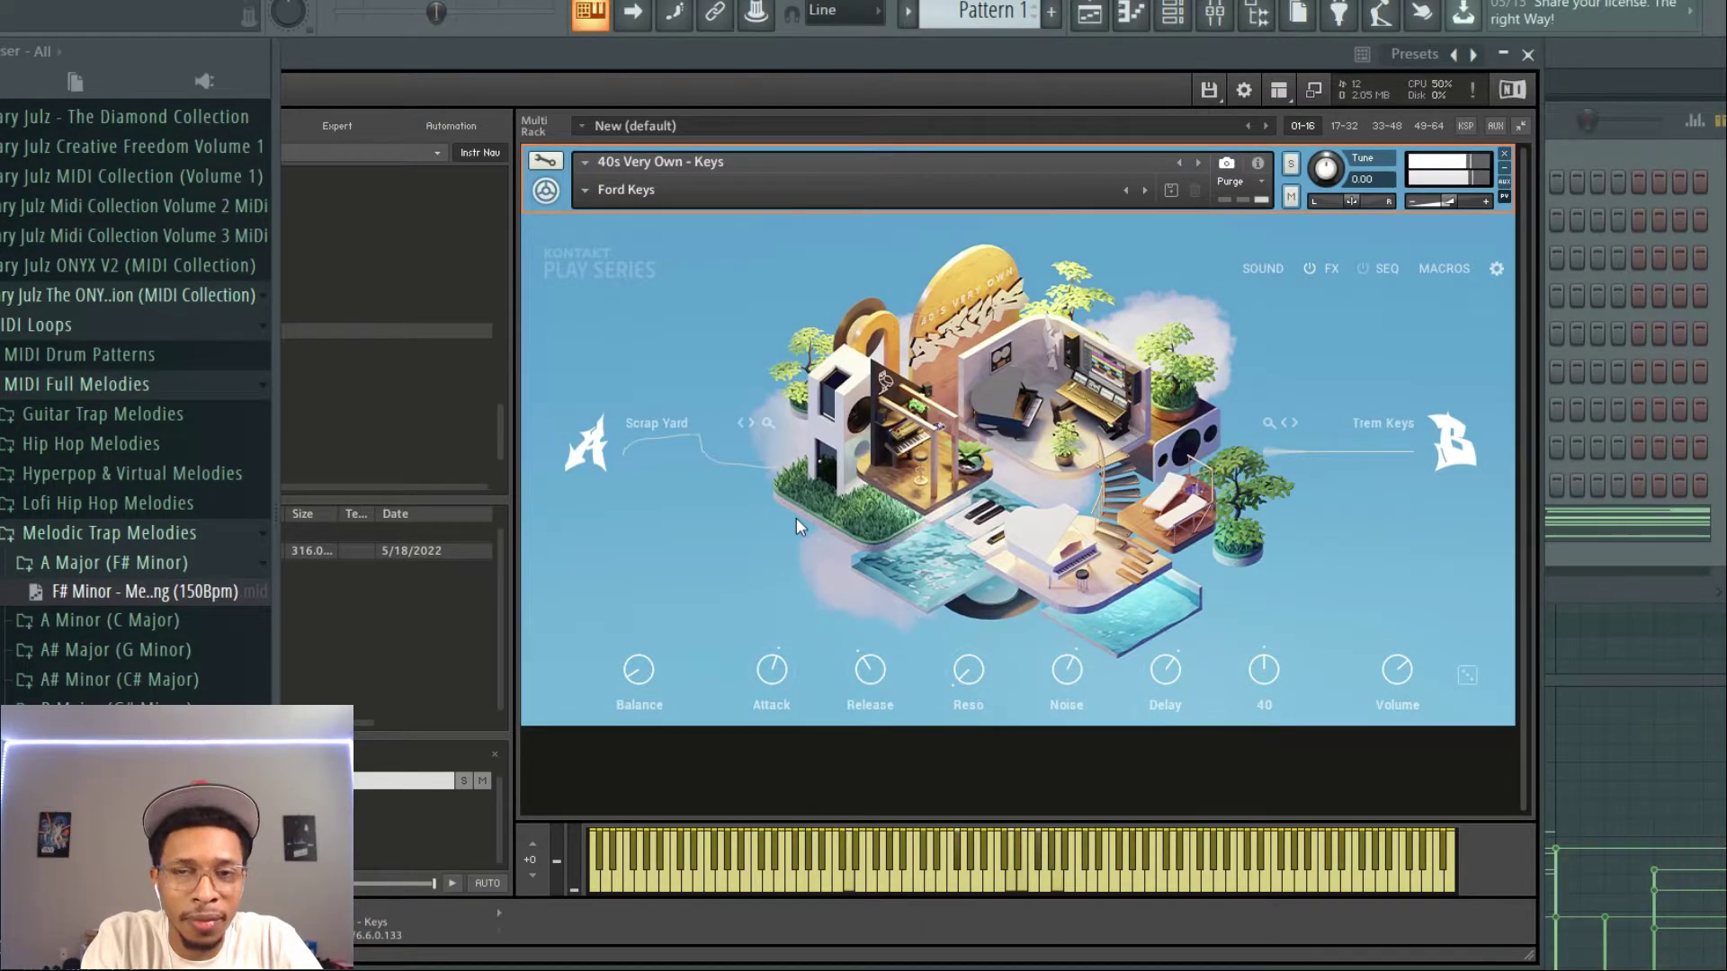
pyautogui.click(1145, 191)
pyautogui.click(585, 190)
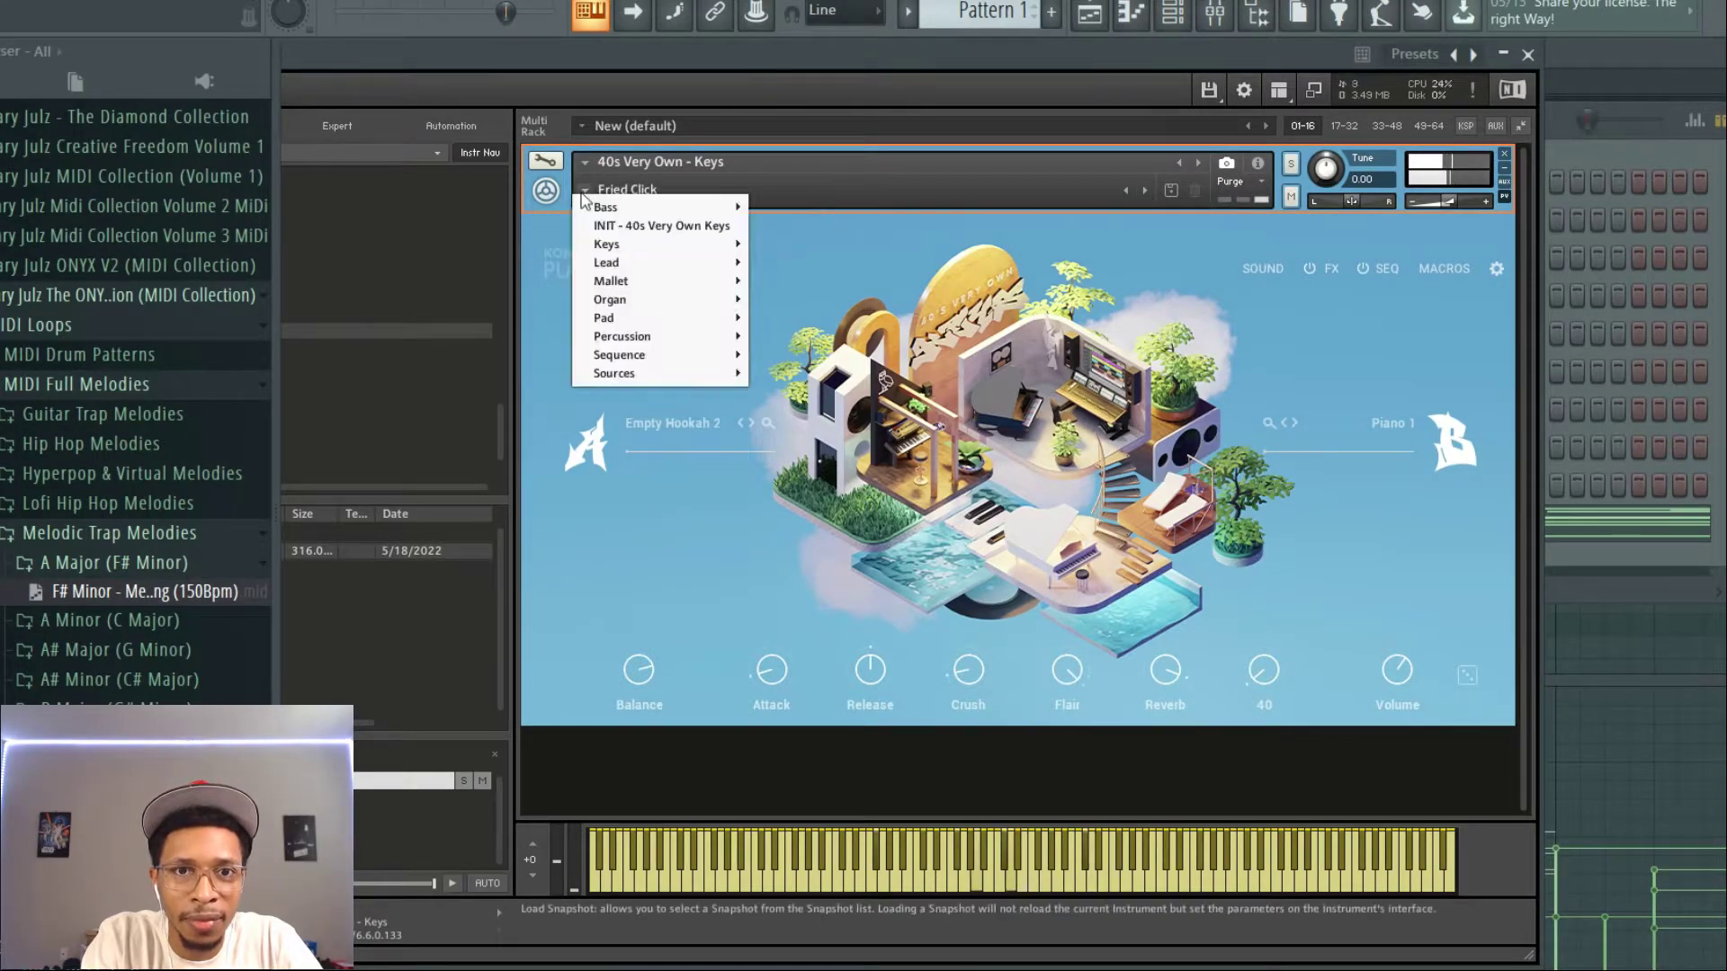
pyautogui.moveTo(604, 247)
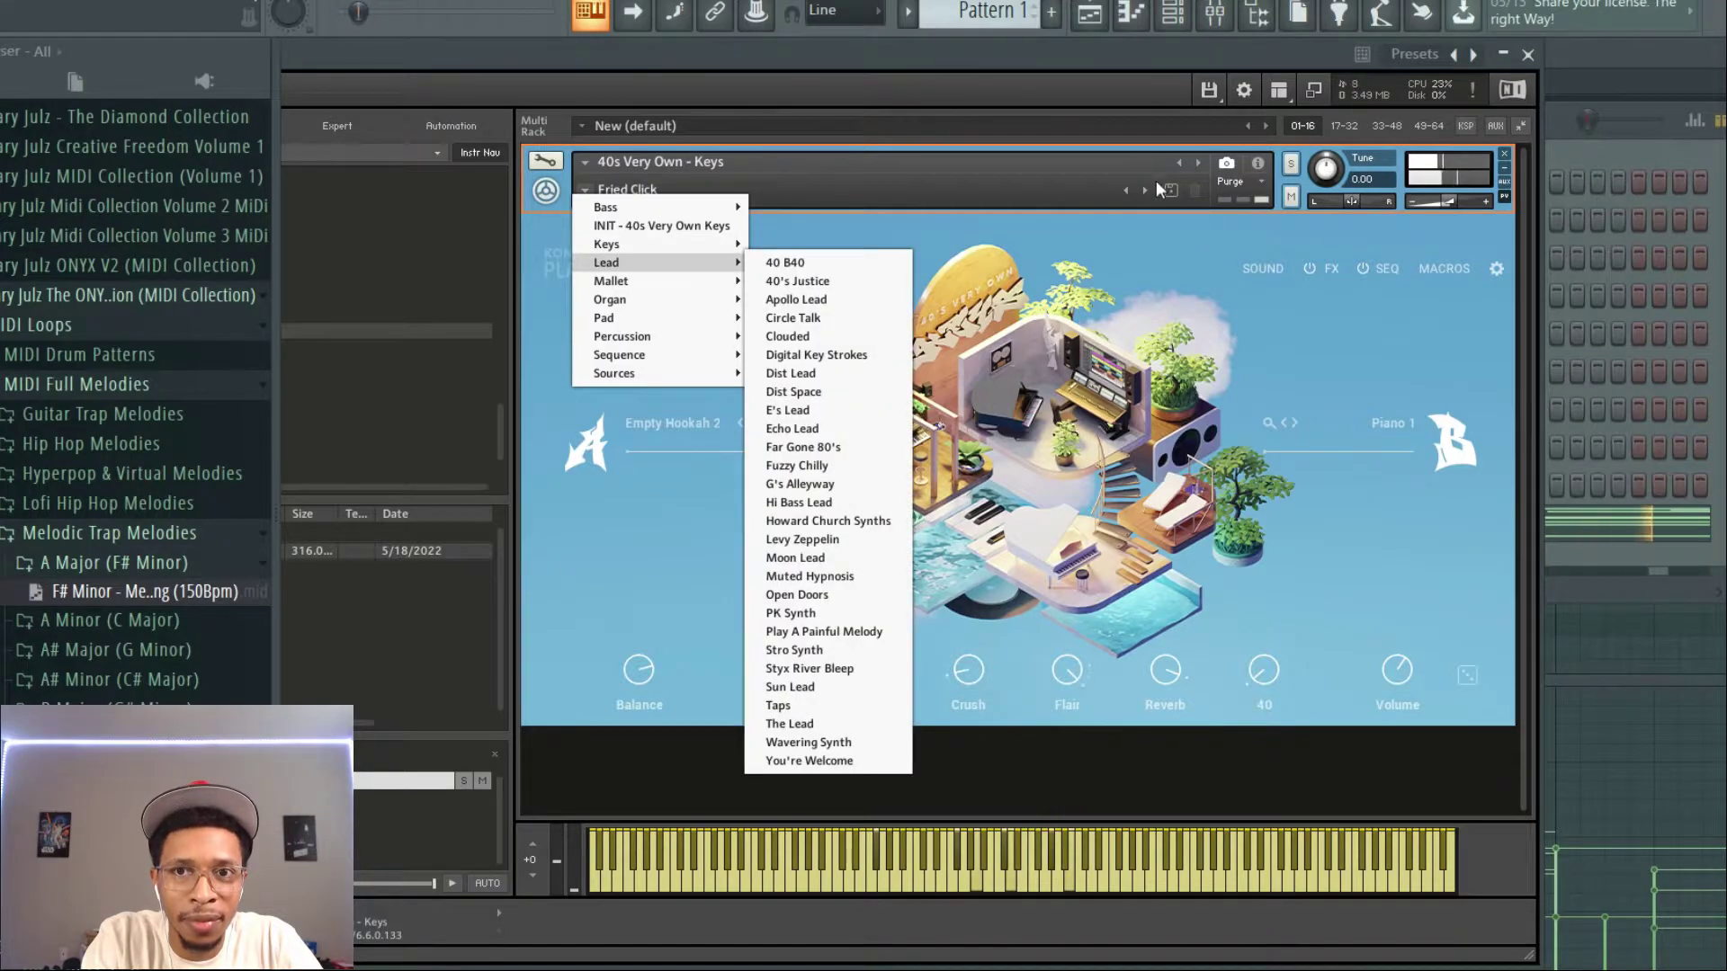
pyautogui.click(1147, 191)
pyautogui.click(1146, 190)
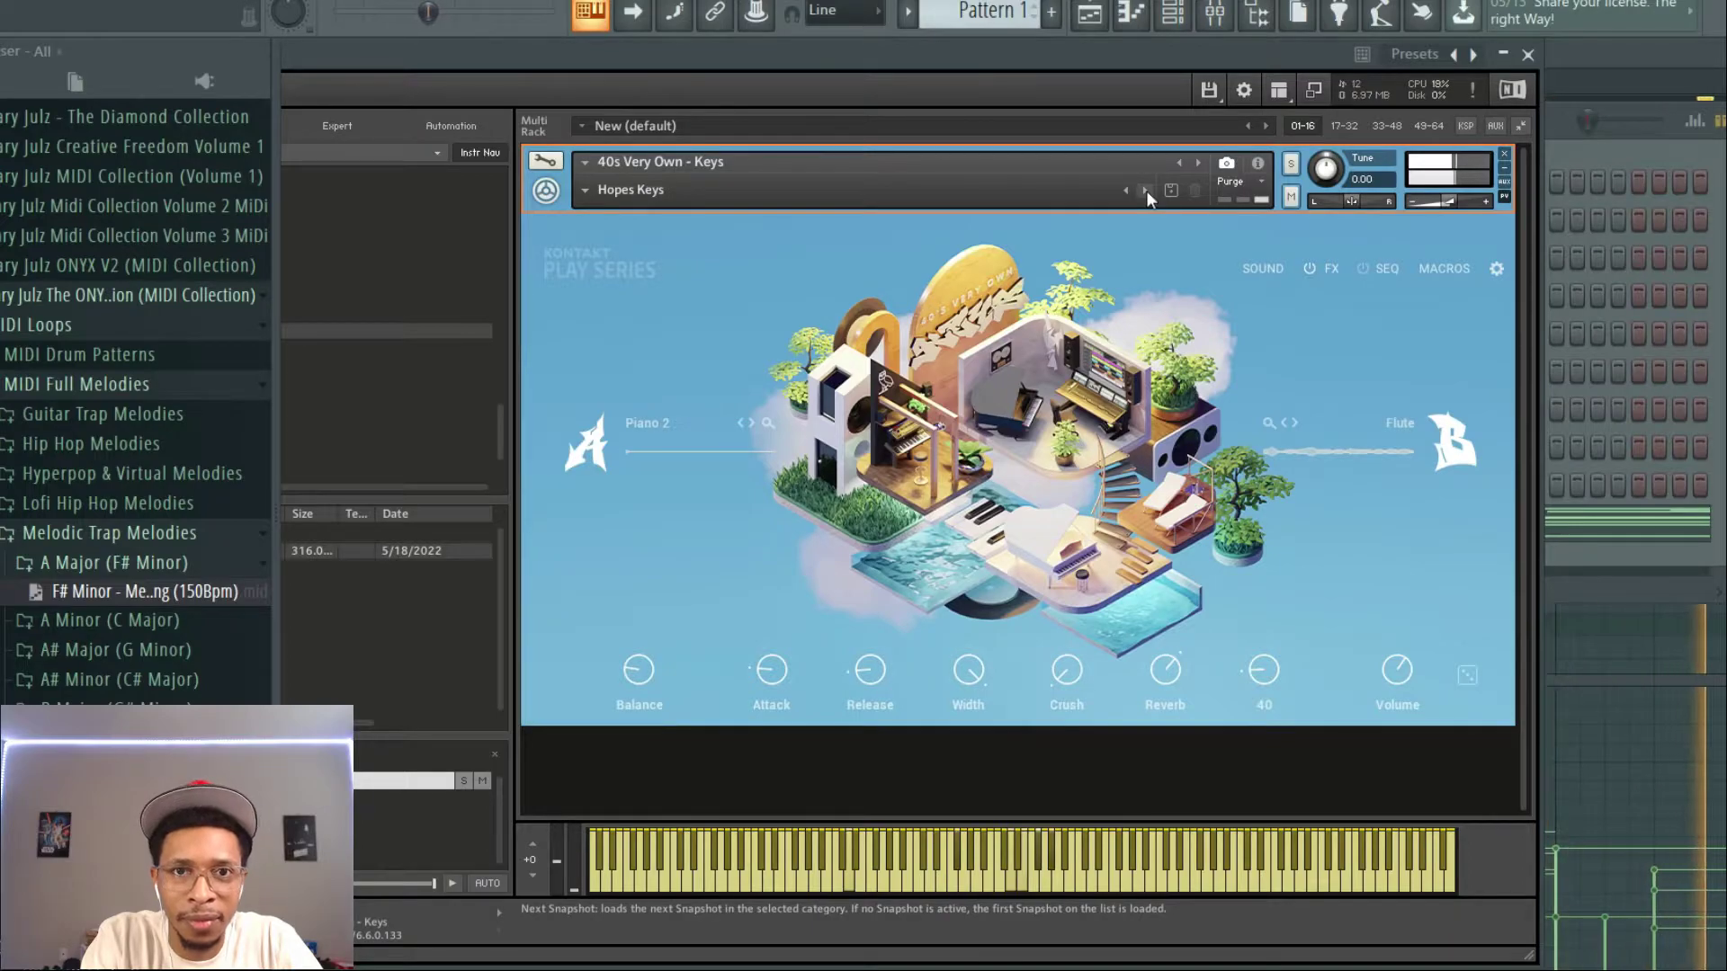
pyautogui.click(1146, 190)
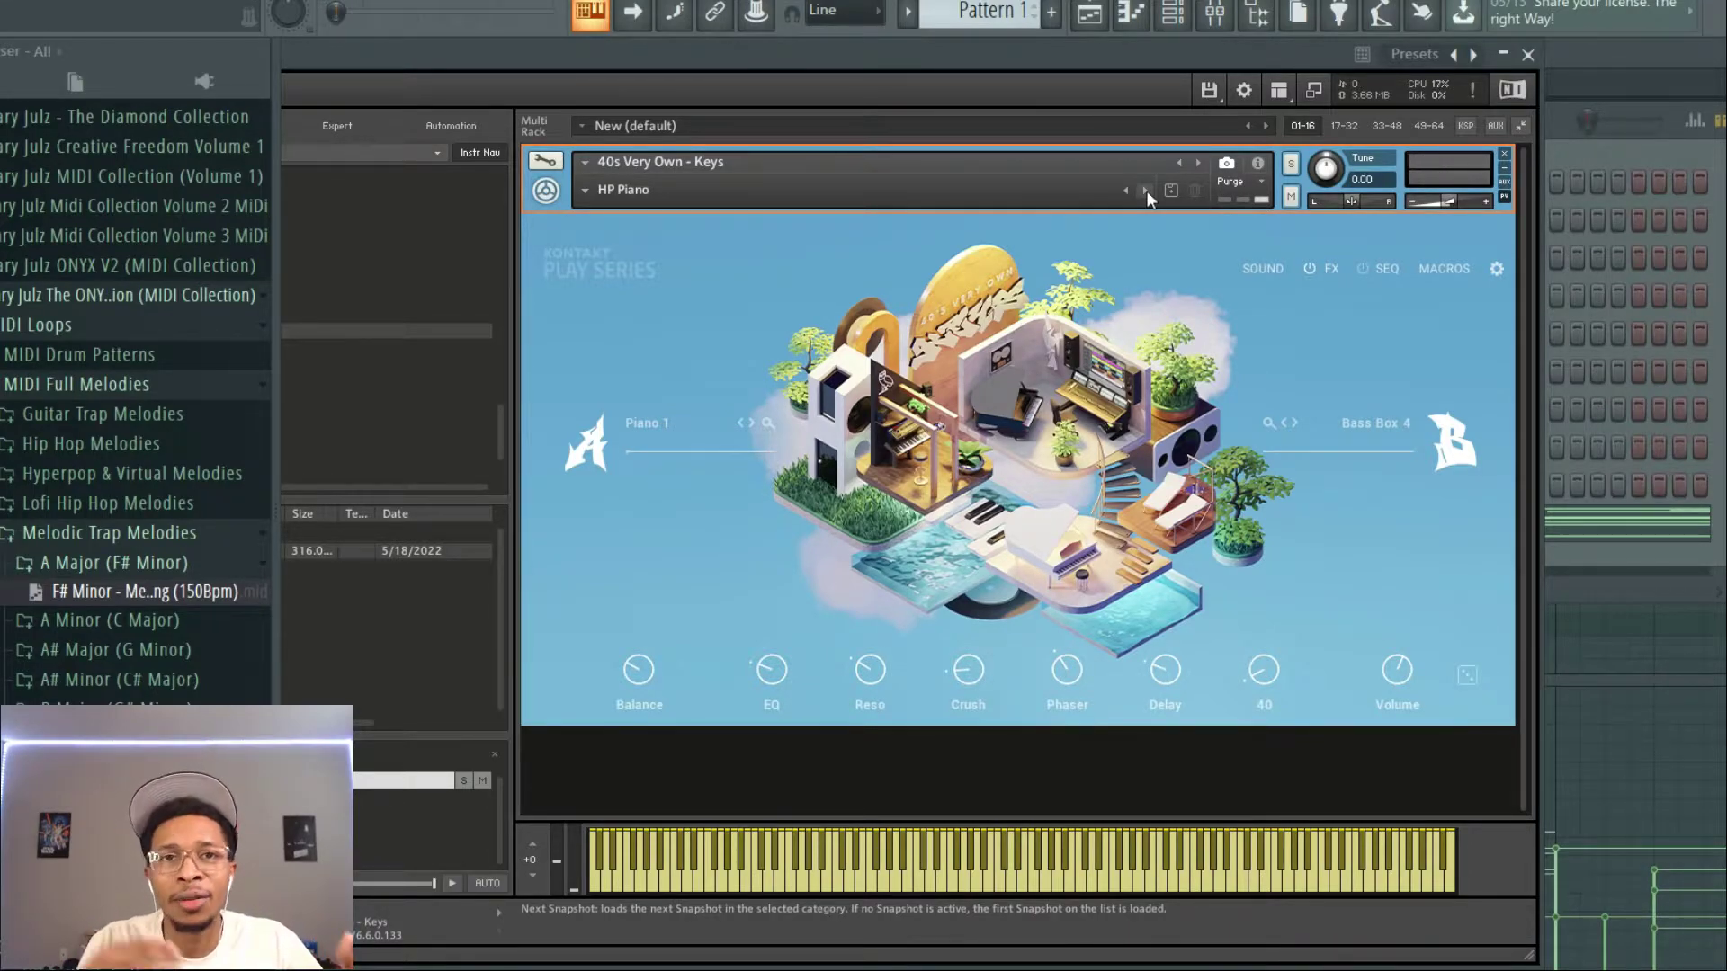
# Load the 40 B40 snapshot from the Lead category and audition it along with 40's Justice.
pyautogui.click(585, 191)
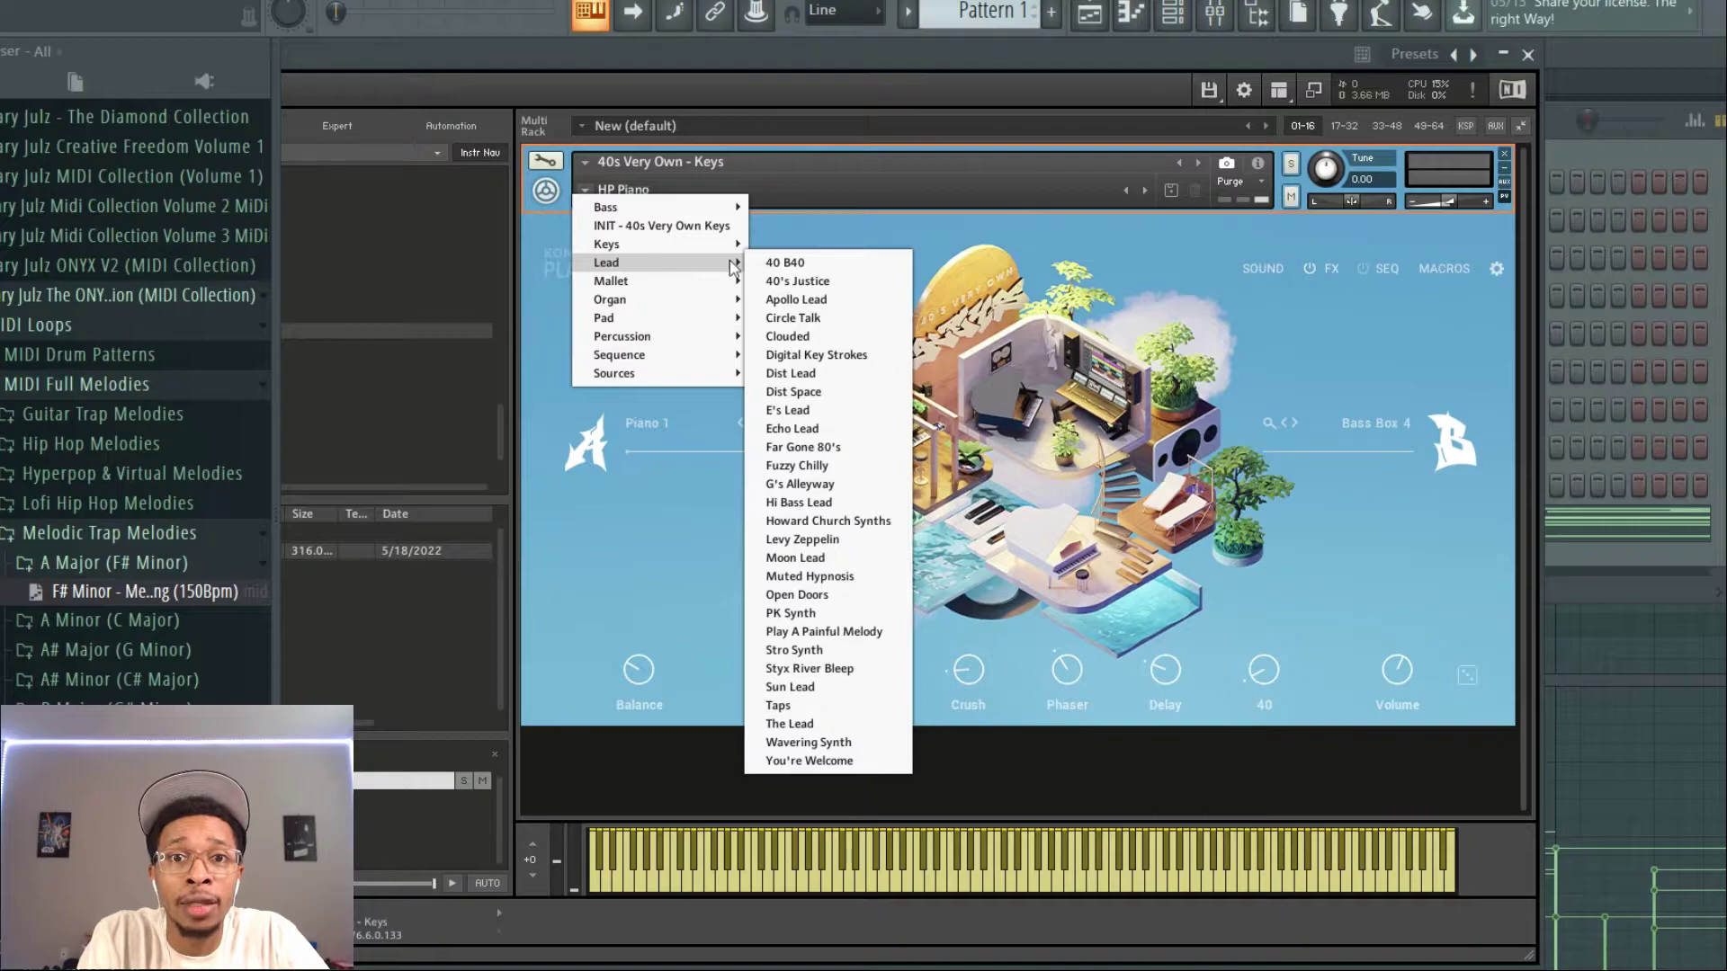
pyautogui.click(779, 264)
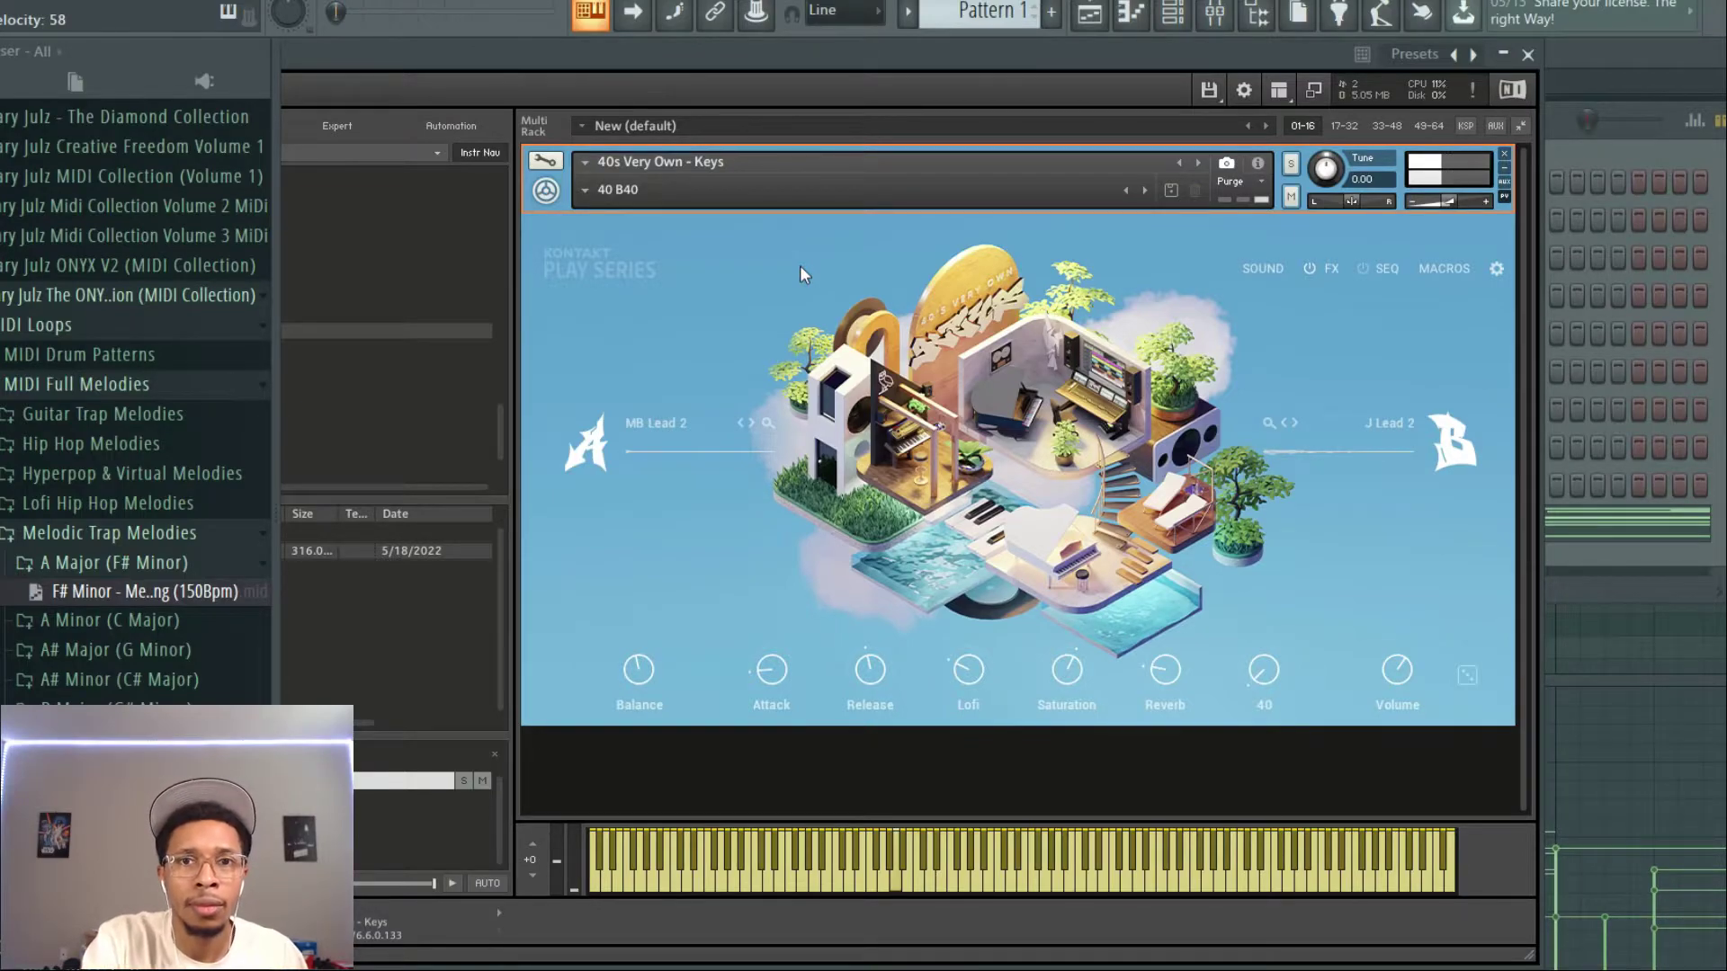
pyautogui.click(1144, 191)
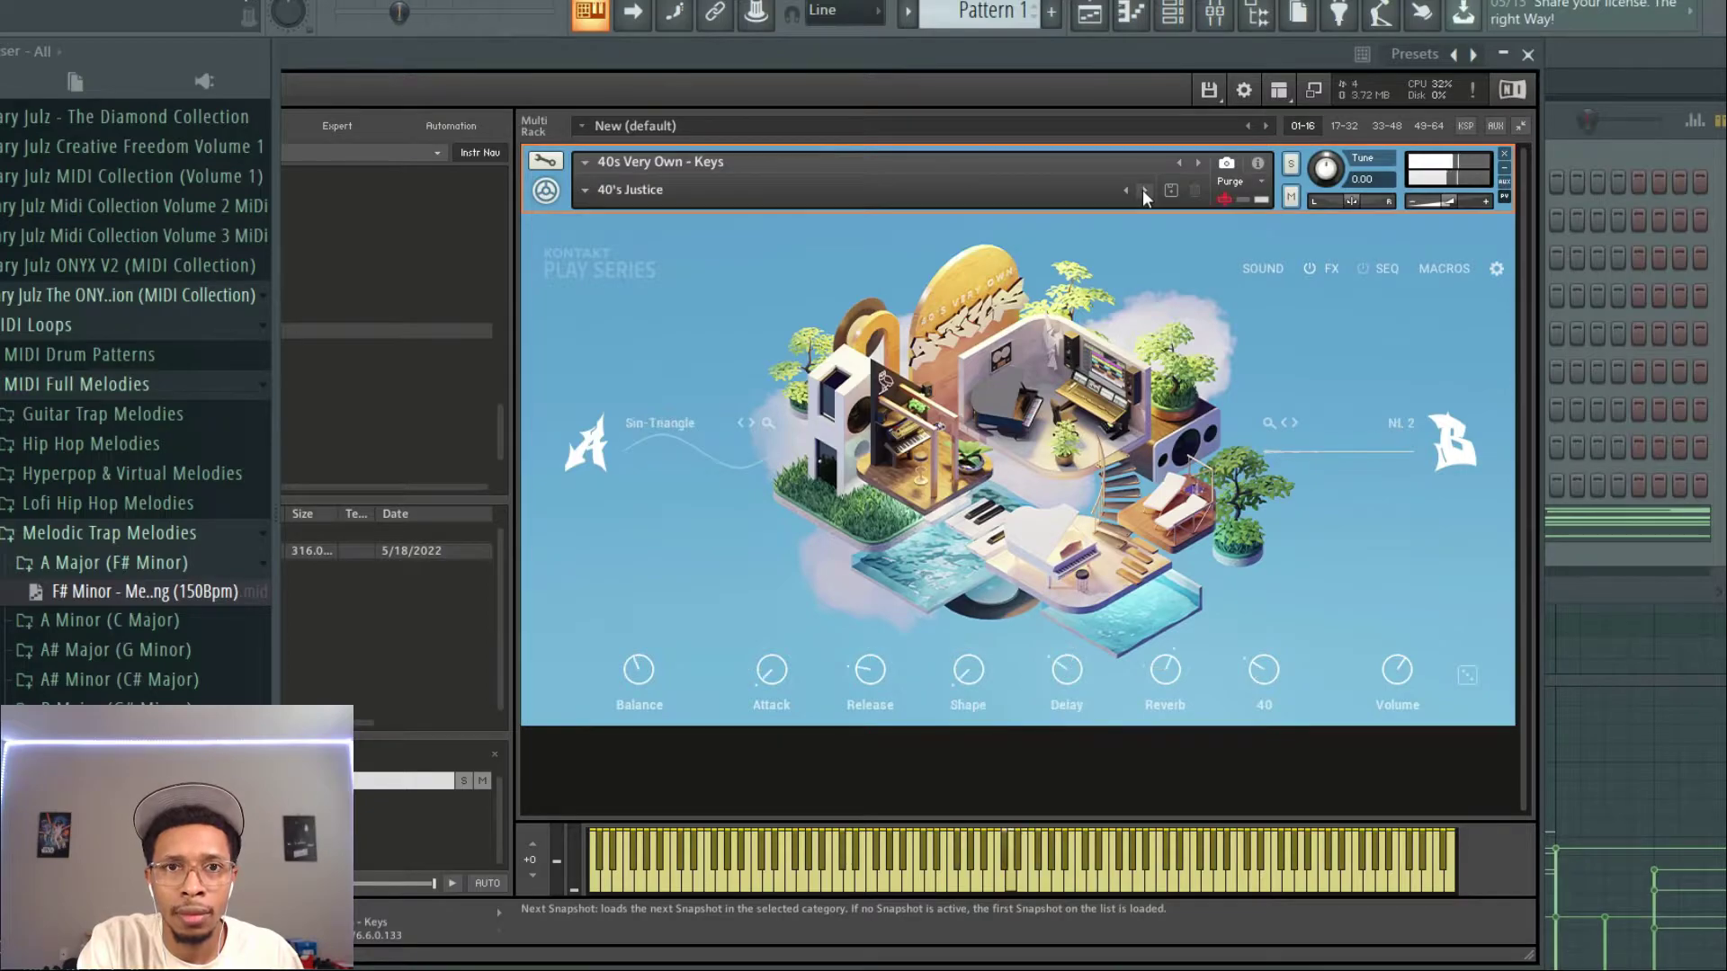
# Load the 150Bpm A Major hyperpop MIDI from the Hyperpop & Virtual Melodies A Major (F# Minor) folder into the Kontakt channel and return to Kontakt.
pyautogui.click(86, 474)
pyautogui.click(87, 503)
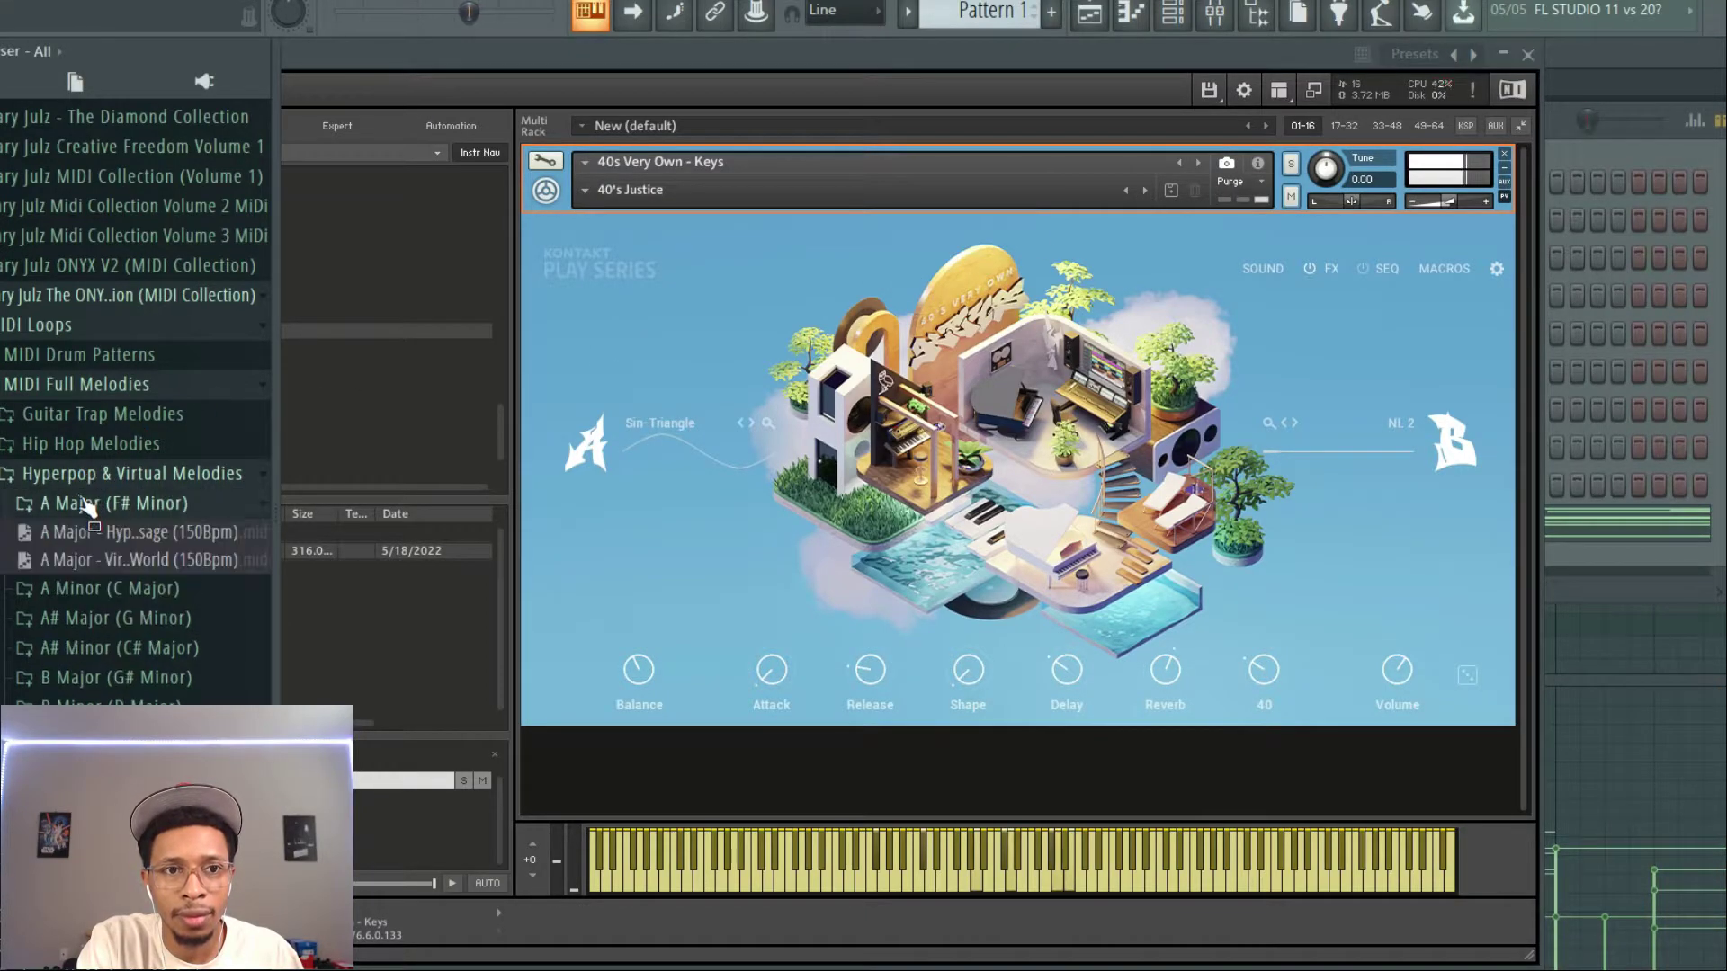
pyautogui.moveTo(90, 532); pyautogui.dragTo(1556, 537)
pyautogui.click(1083, 54)
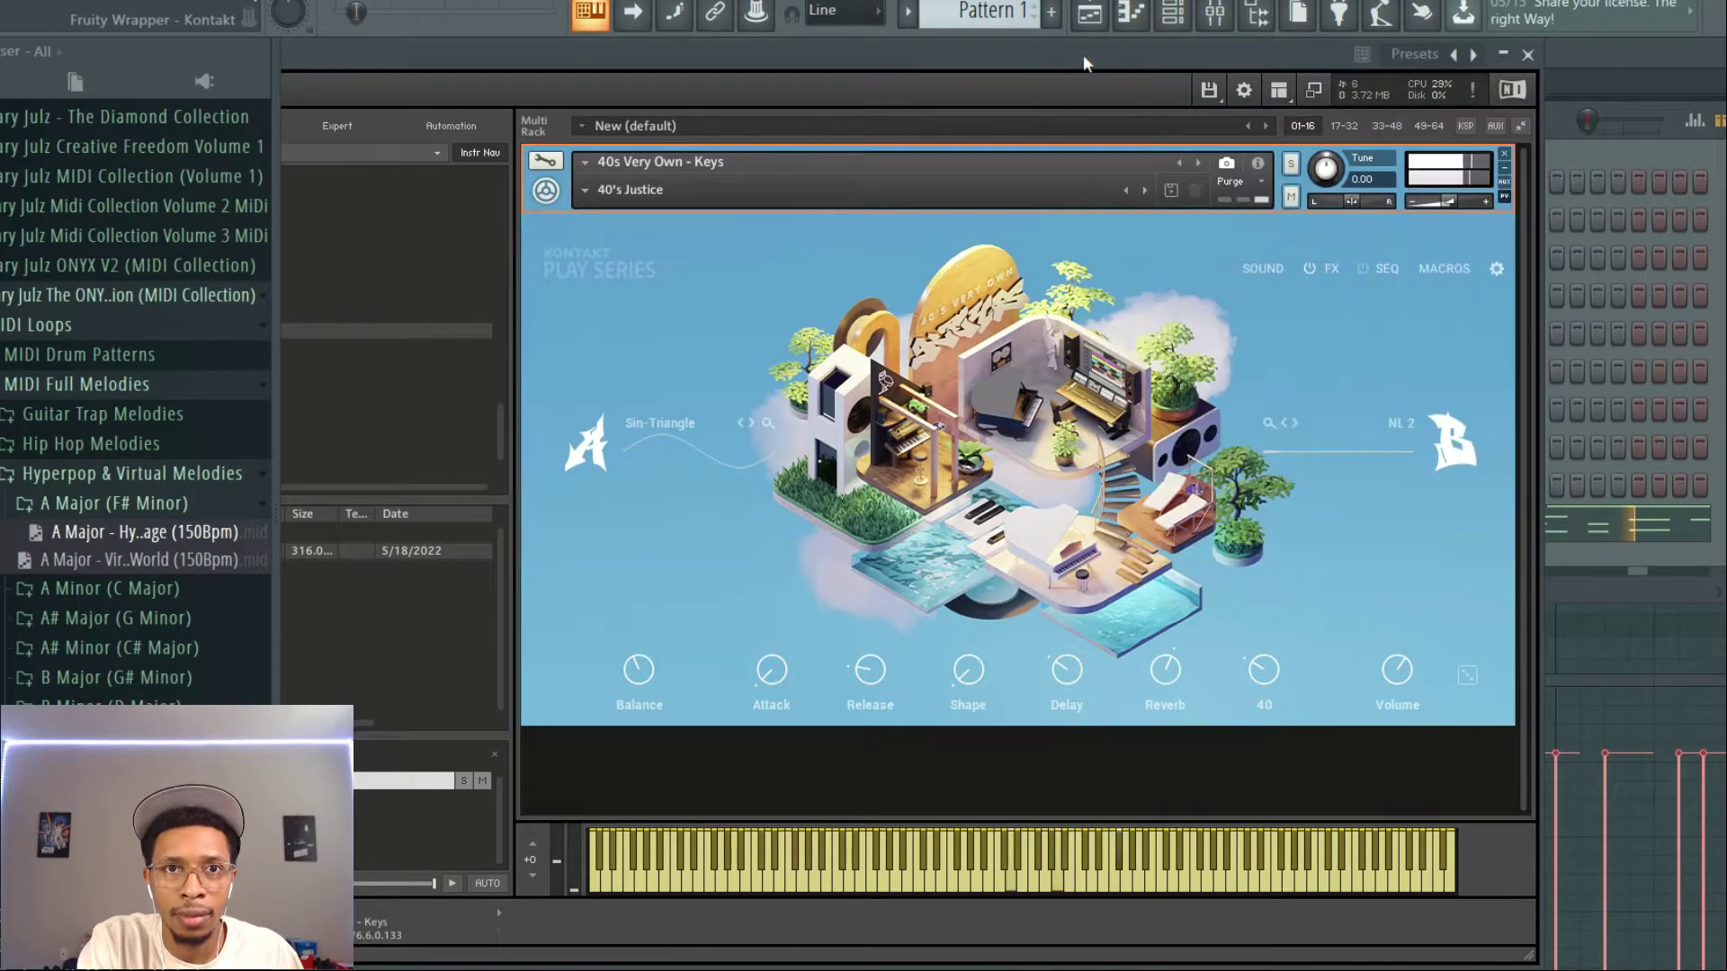
# Audition the hyperpop melody with the next Lead snapshots, from Apollo Lead through Far Gone 80's.
pyautogui.click(1145, 192)
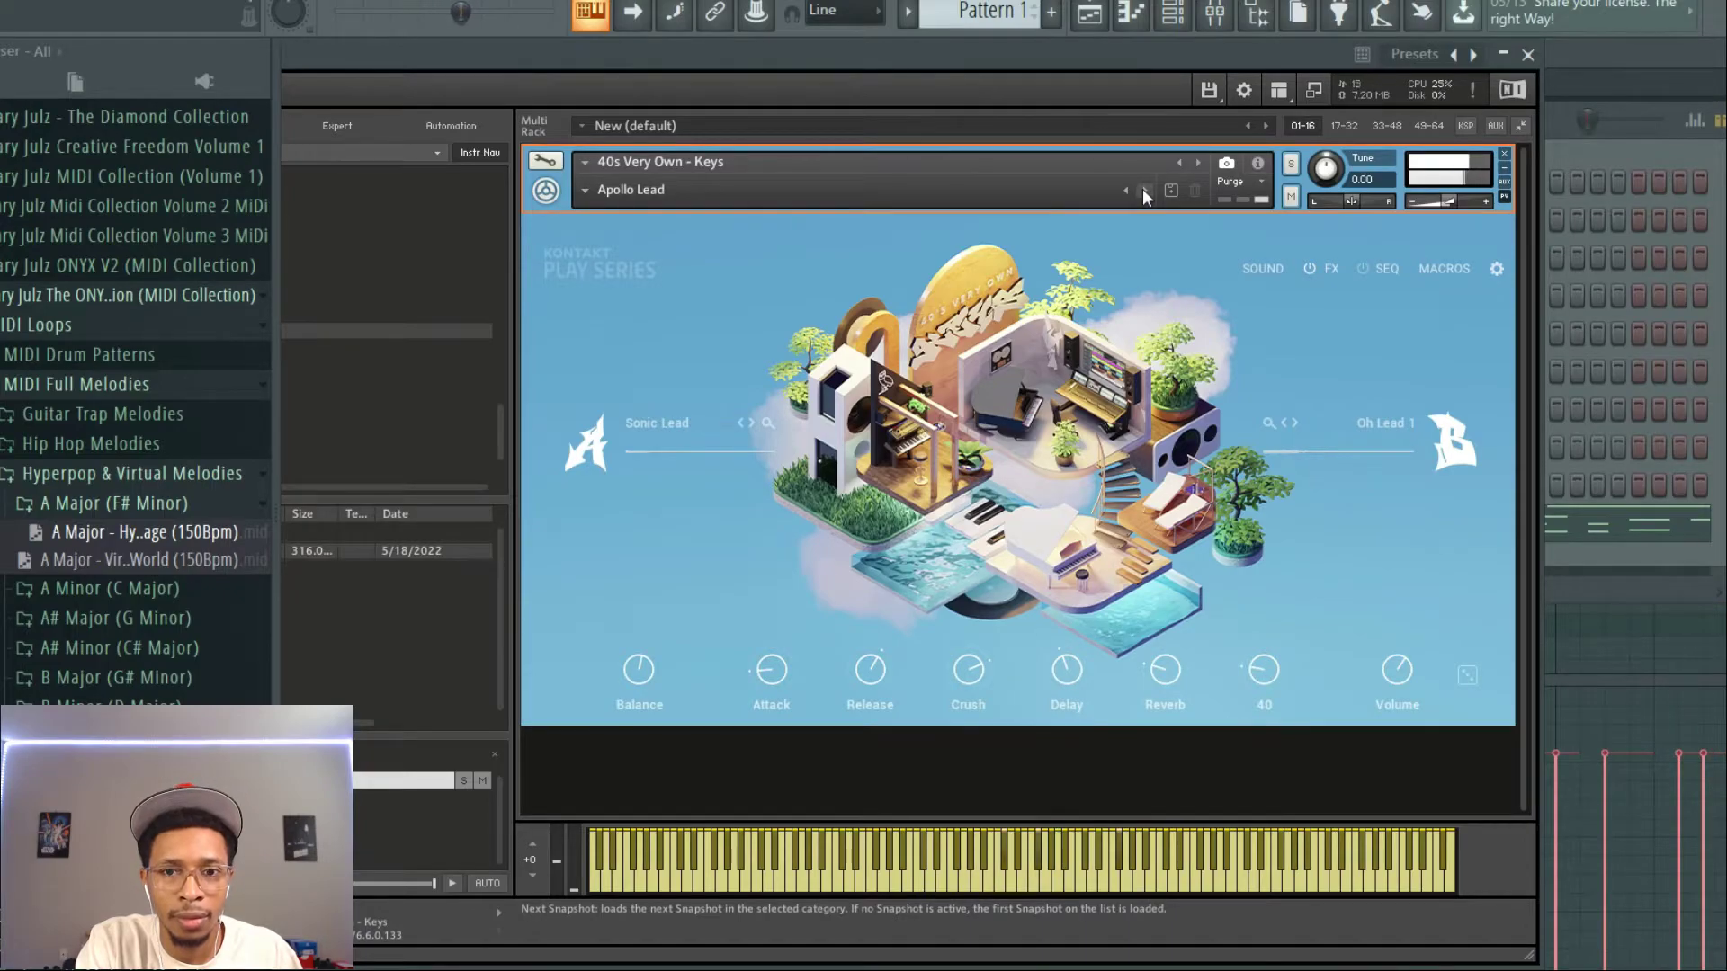
pyautogui.click(1145, 192)
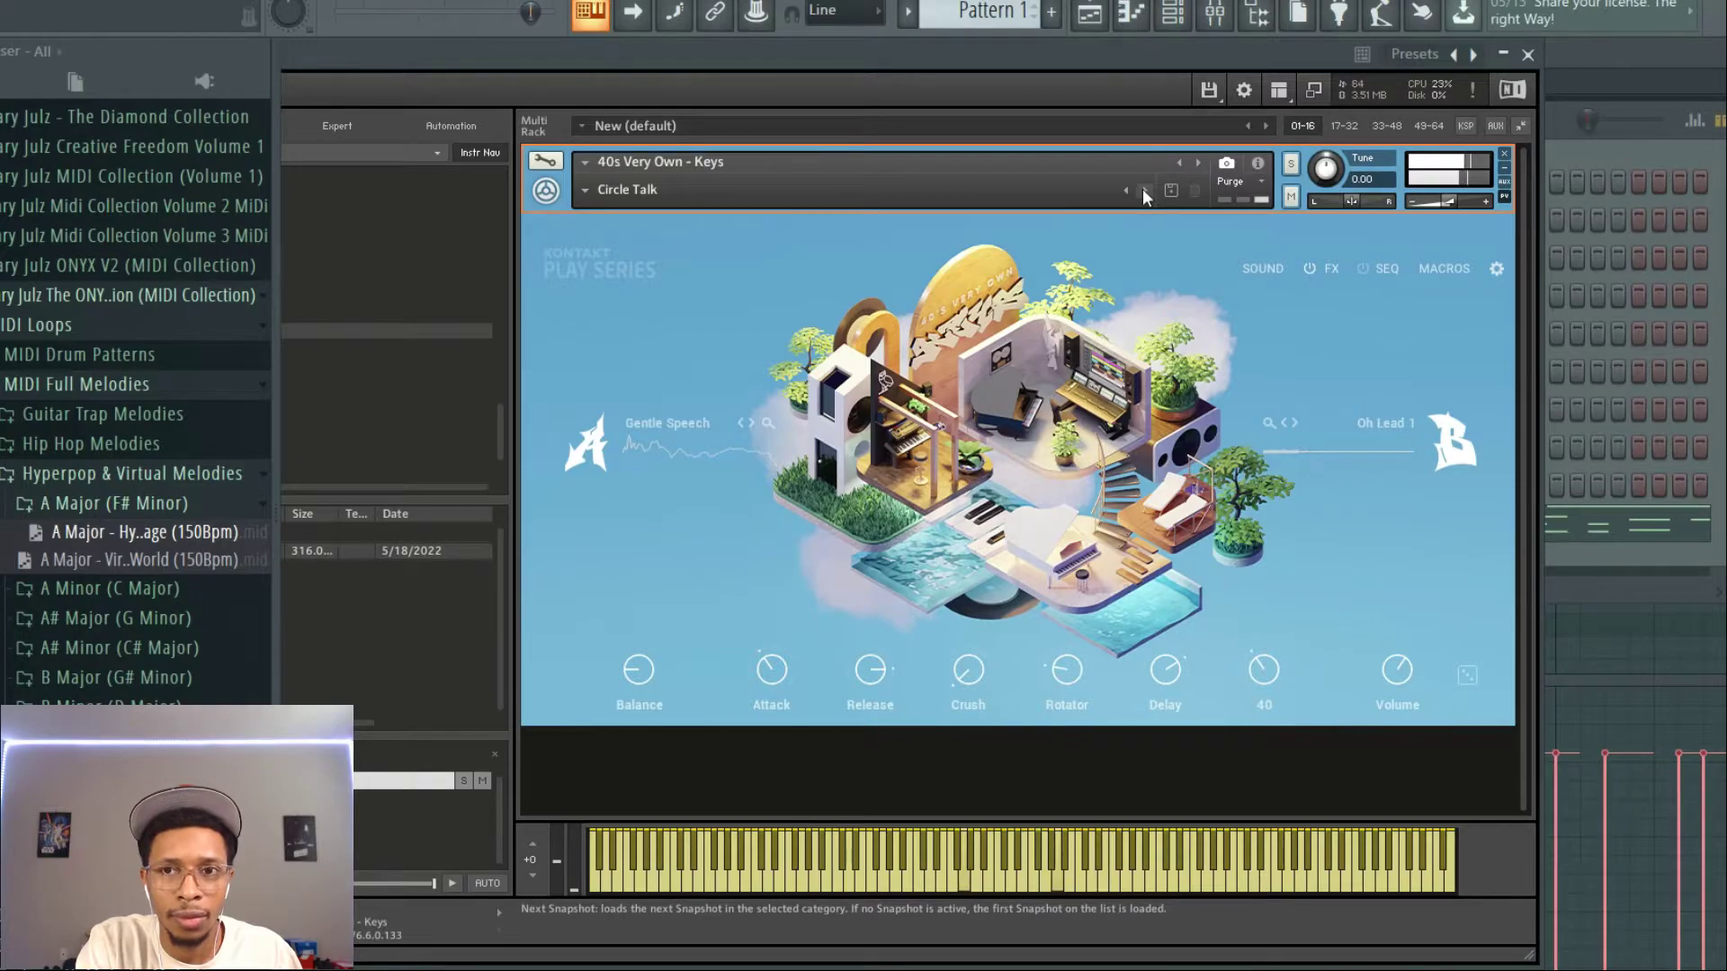
pyautogui.click(1145, 191)
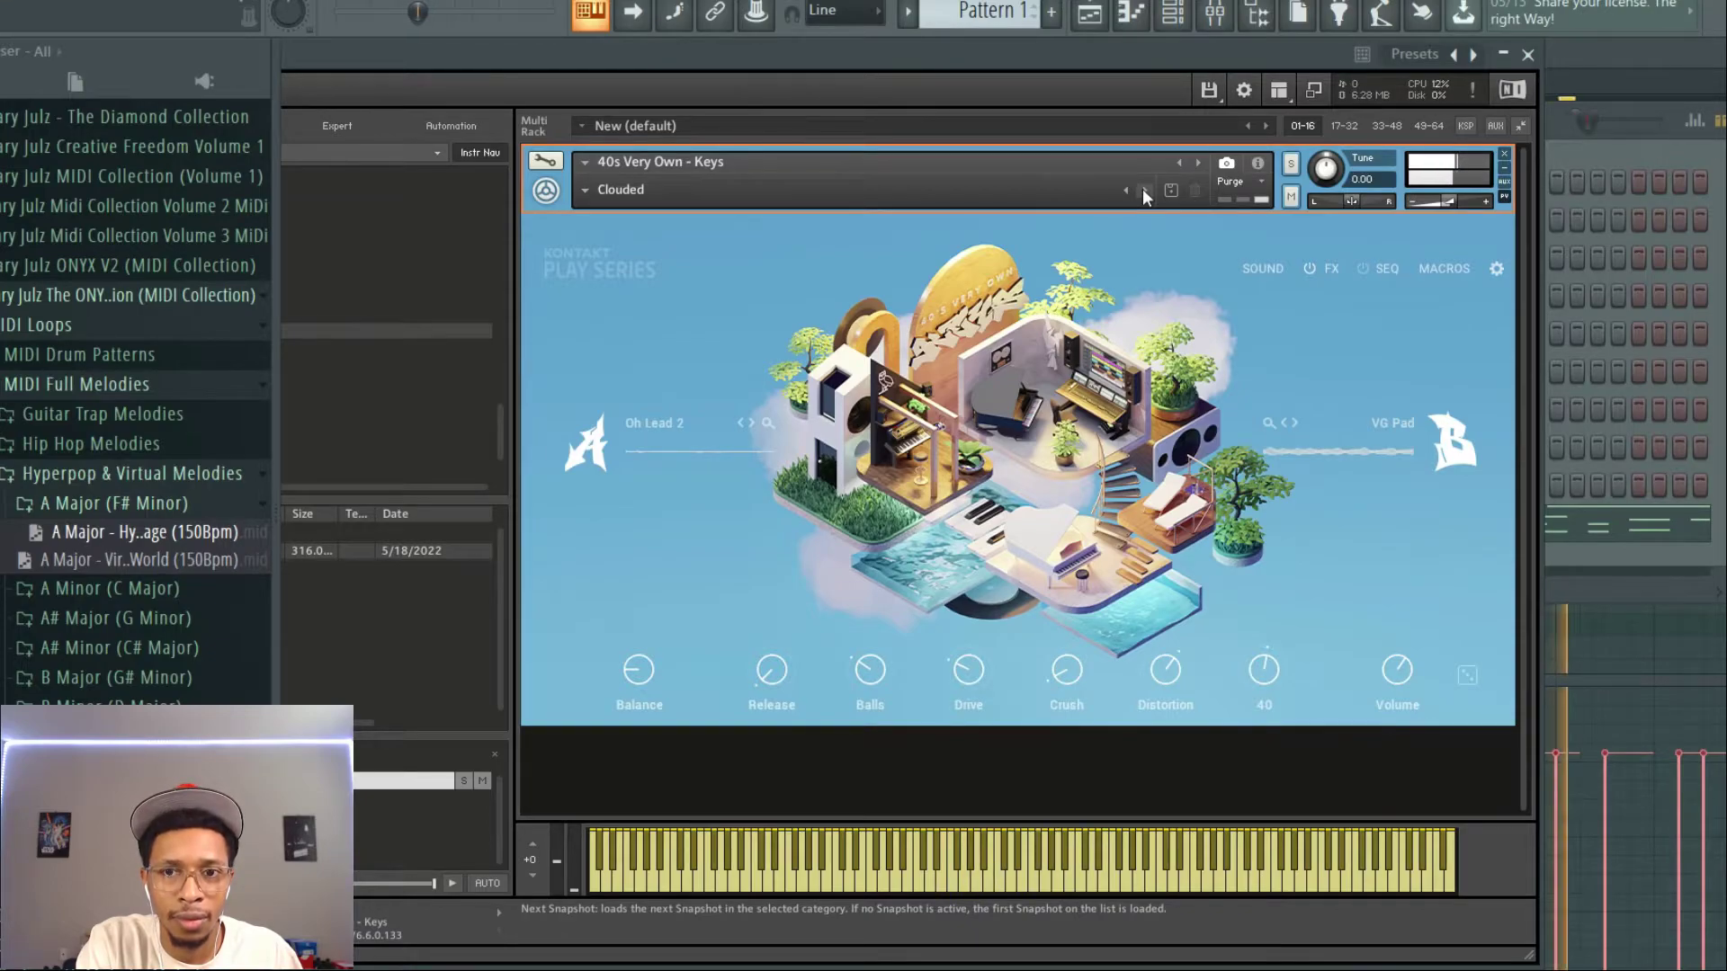
pyautogui.click(1145, 192)
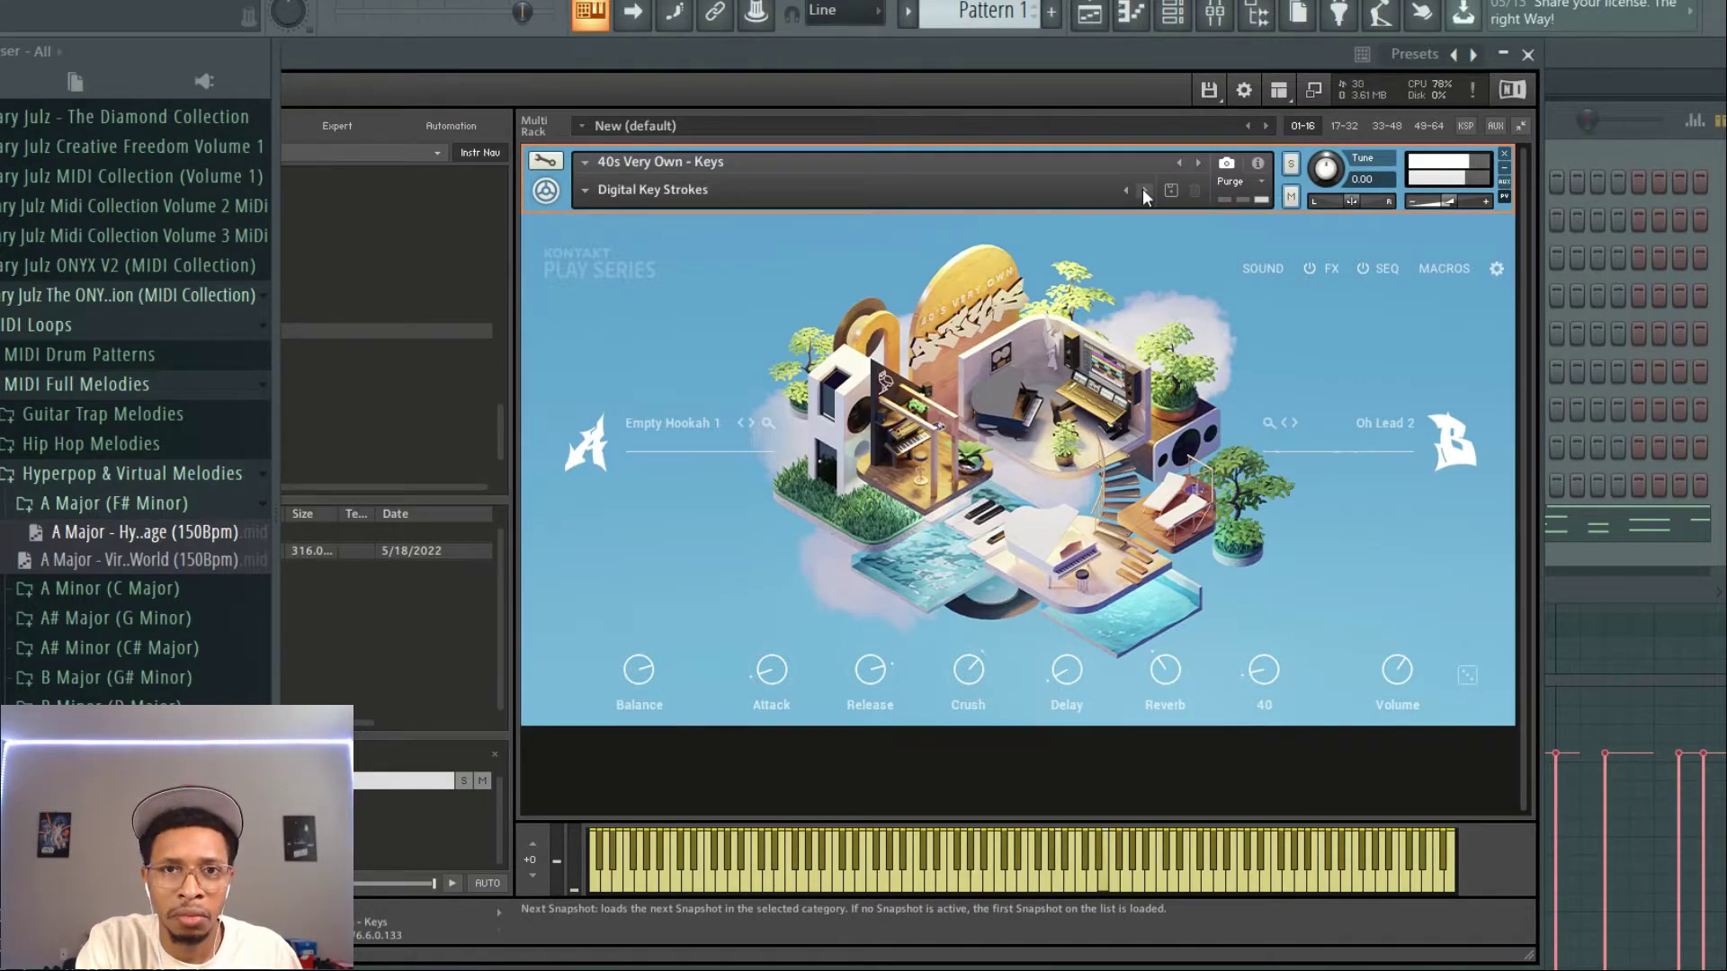
pyautogui.click(1145, 192)
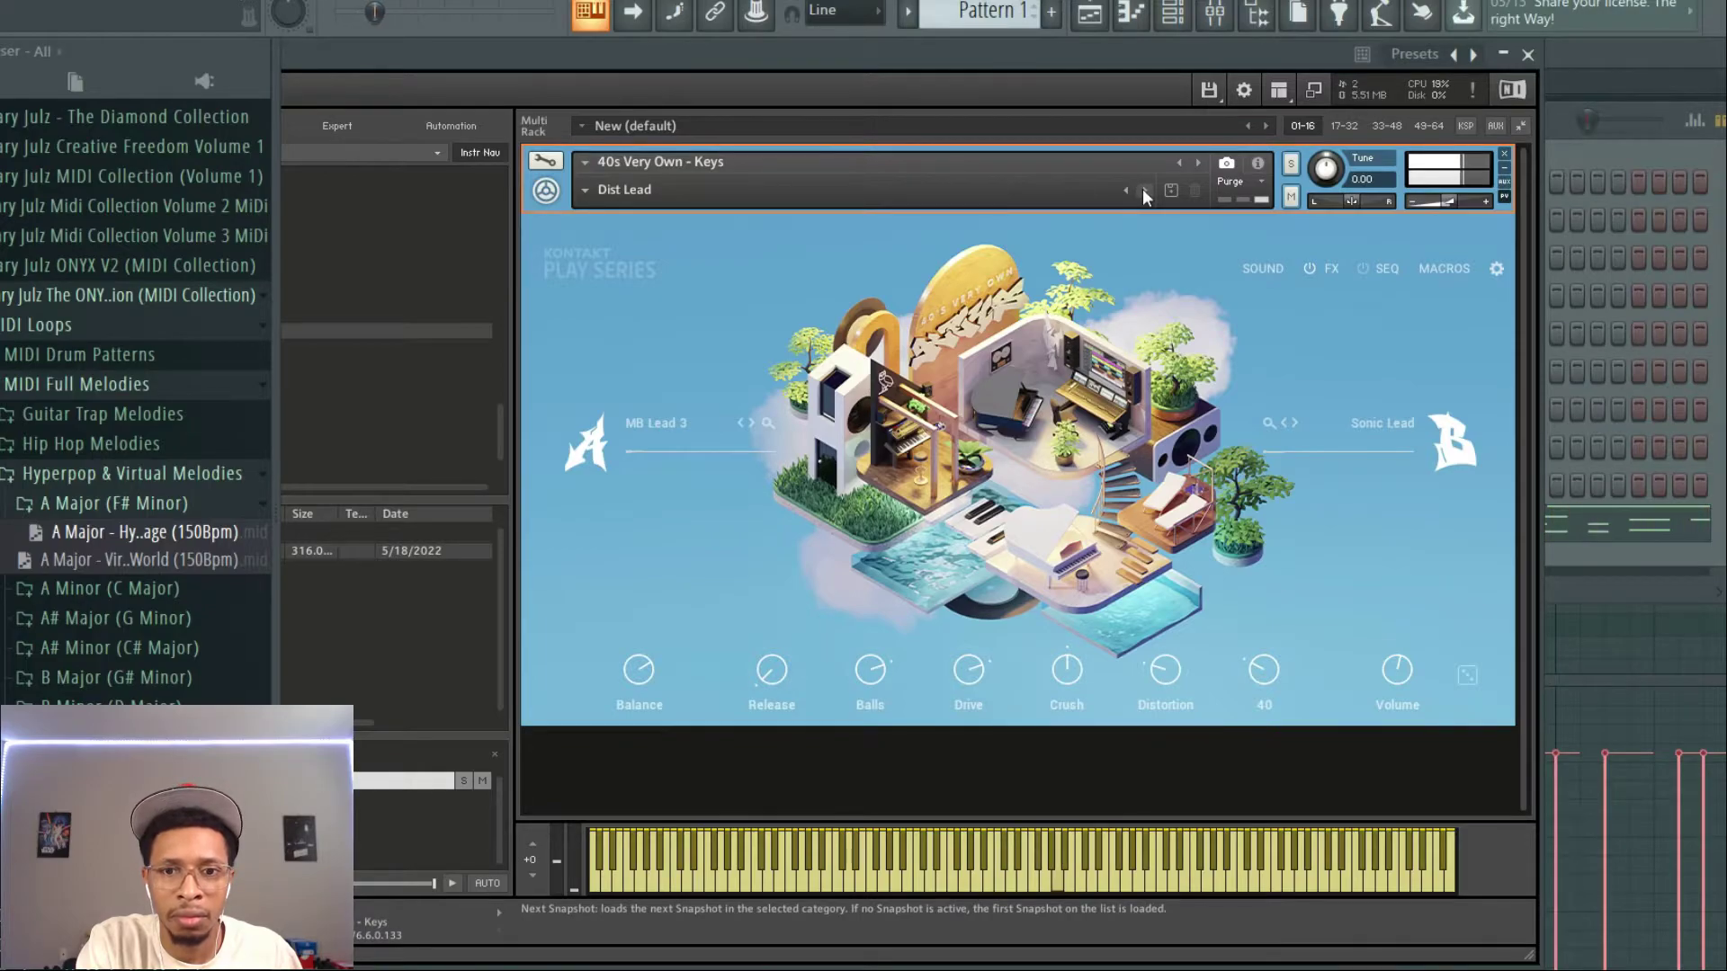
pyautogui.click(1145, 192)
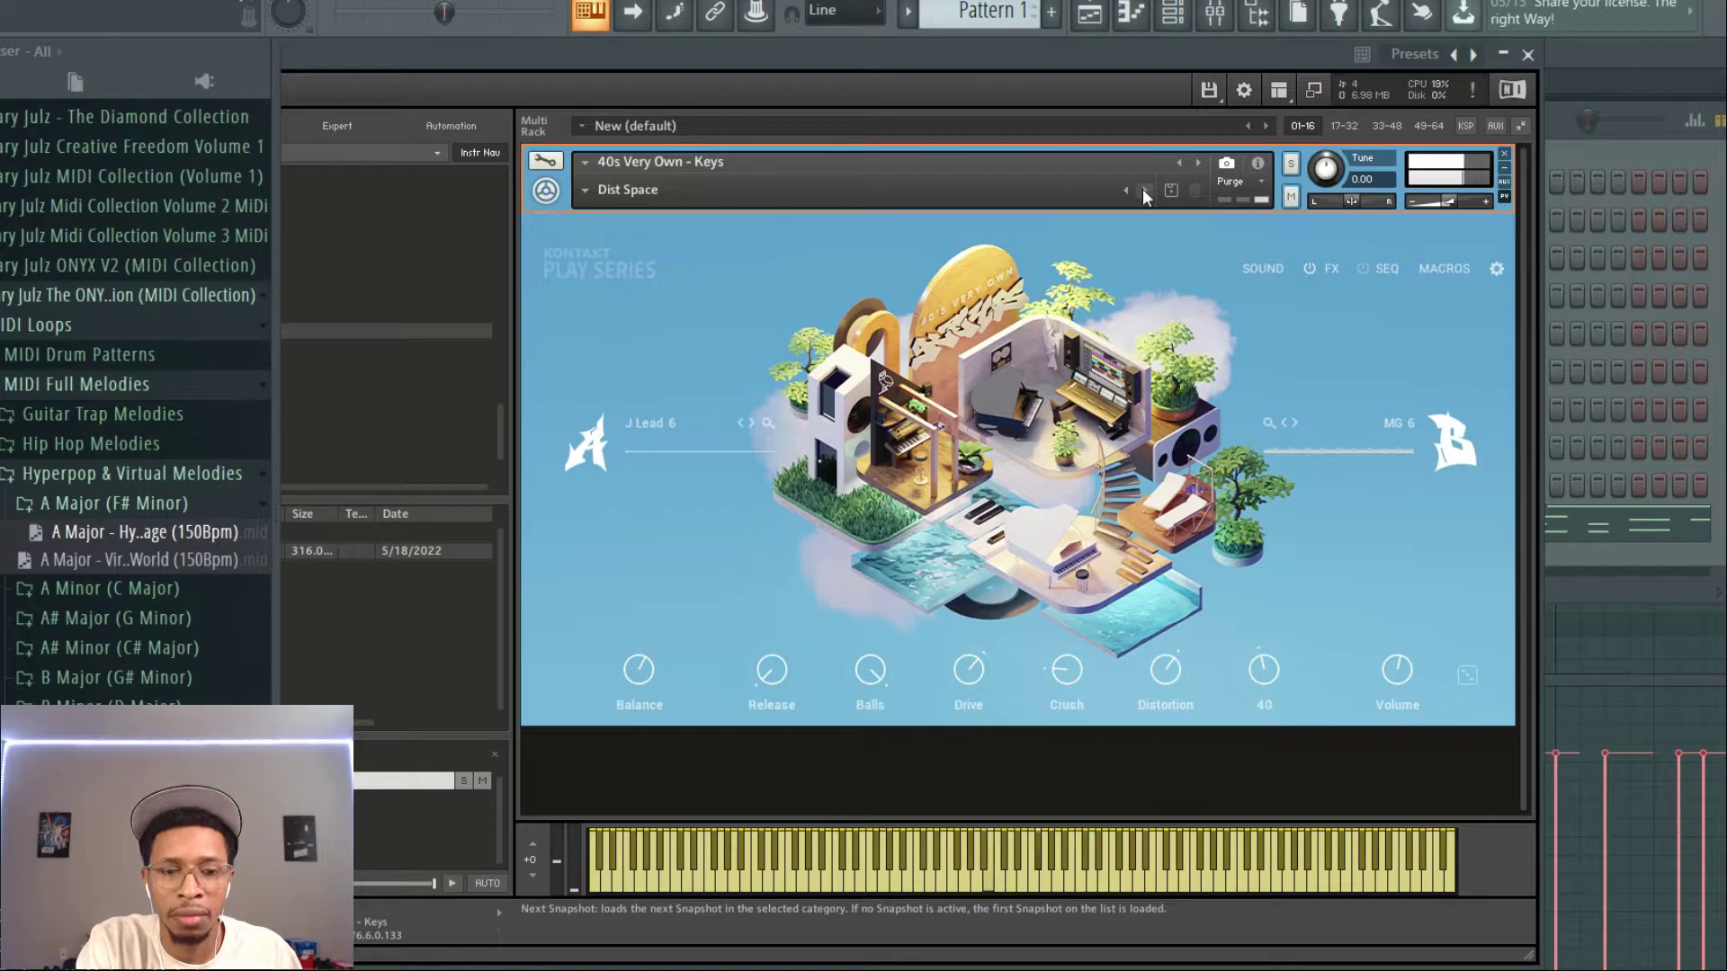
pyautogui.click(1145, 192)
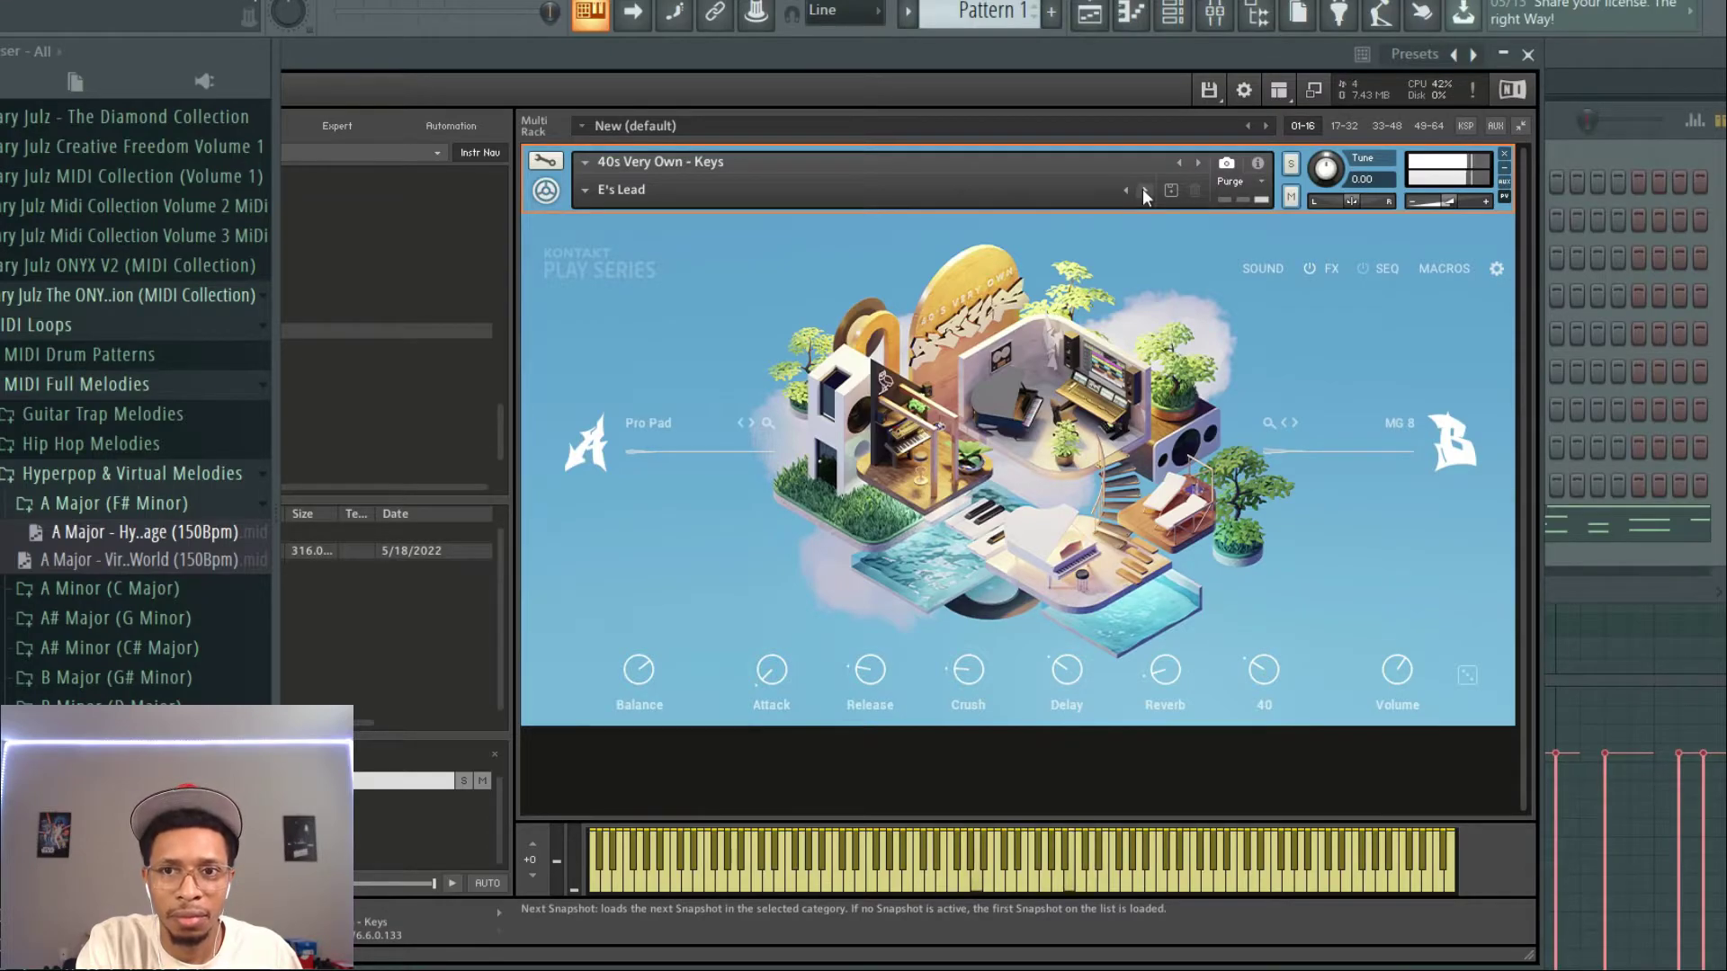
pyautogui.click(1145, 191)
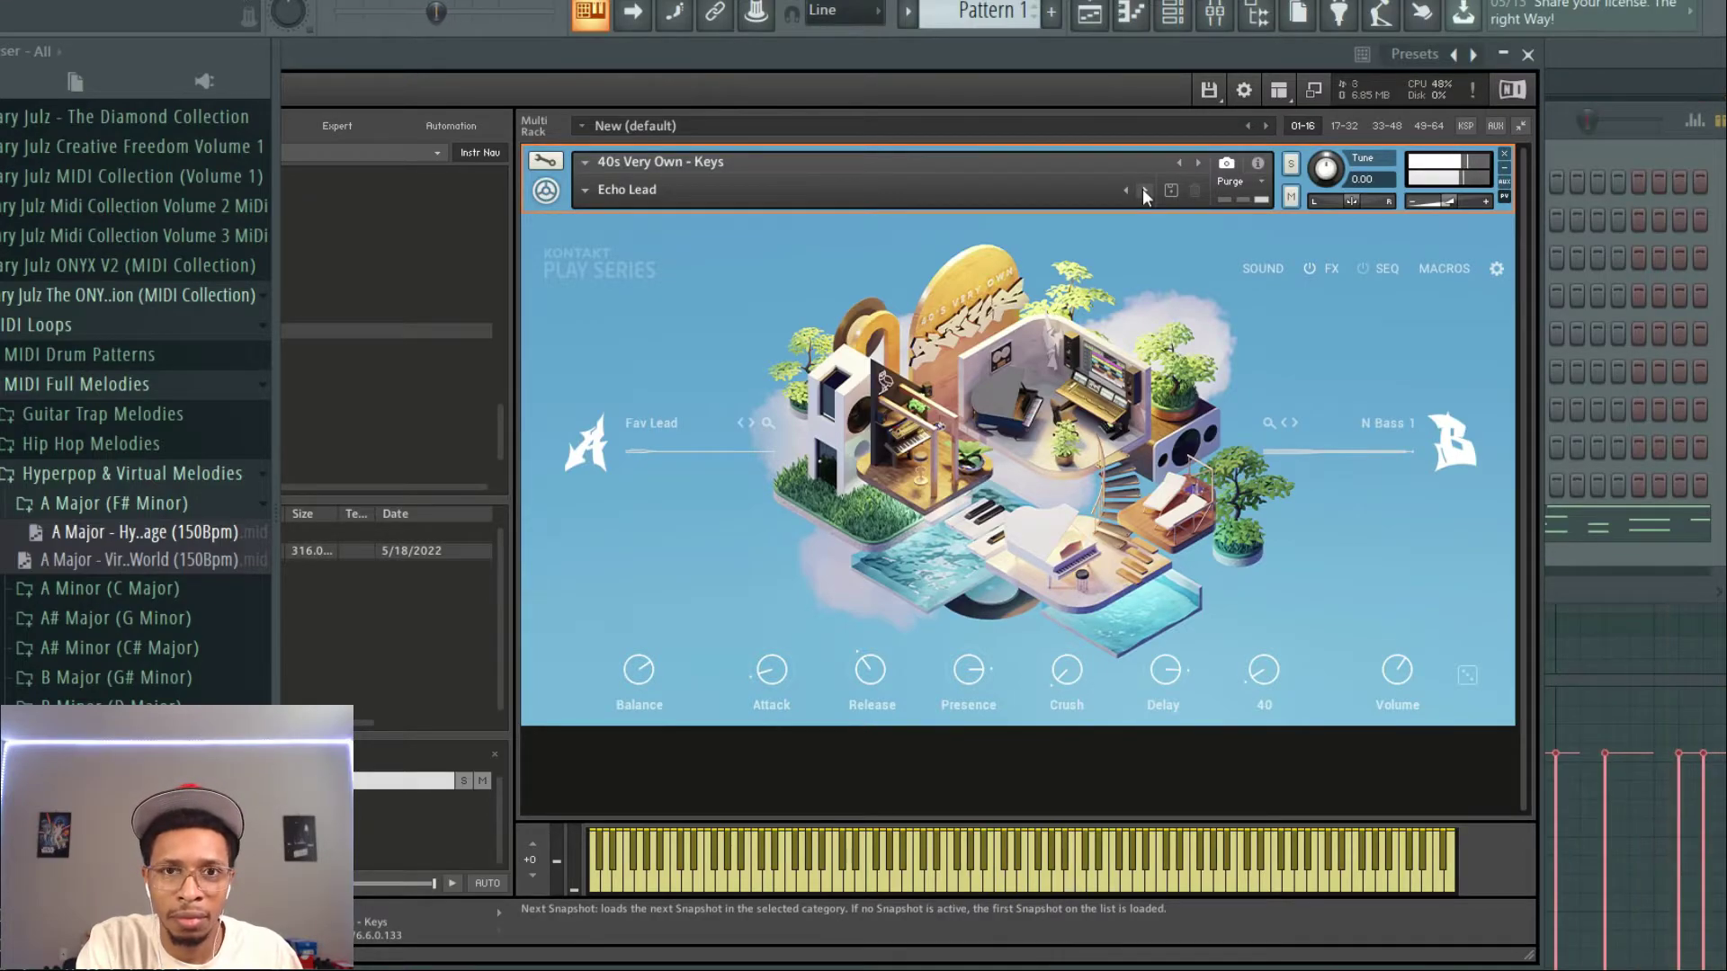
pyautogui.click(1145, 191)
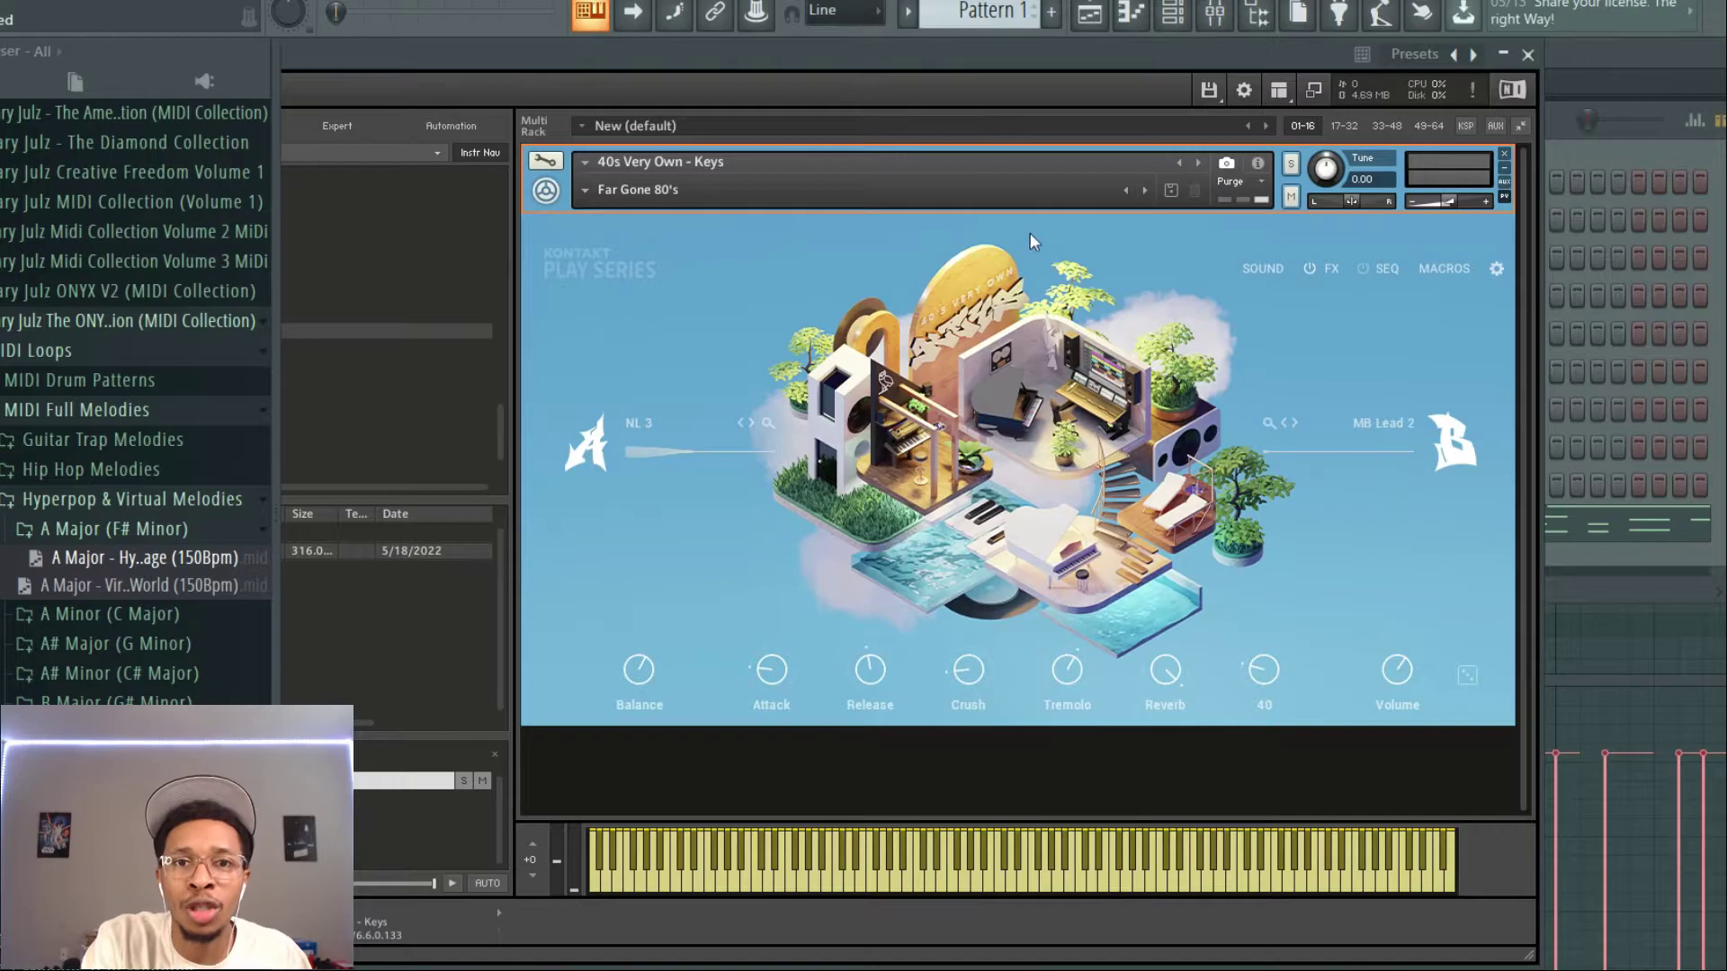
# Look through the sound source list for layer A up to the page starting with Sonic Lead, and close it.
pyautogui.click(766, 420)
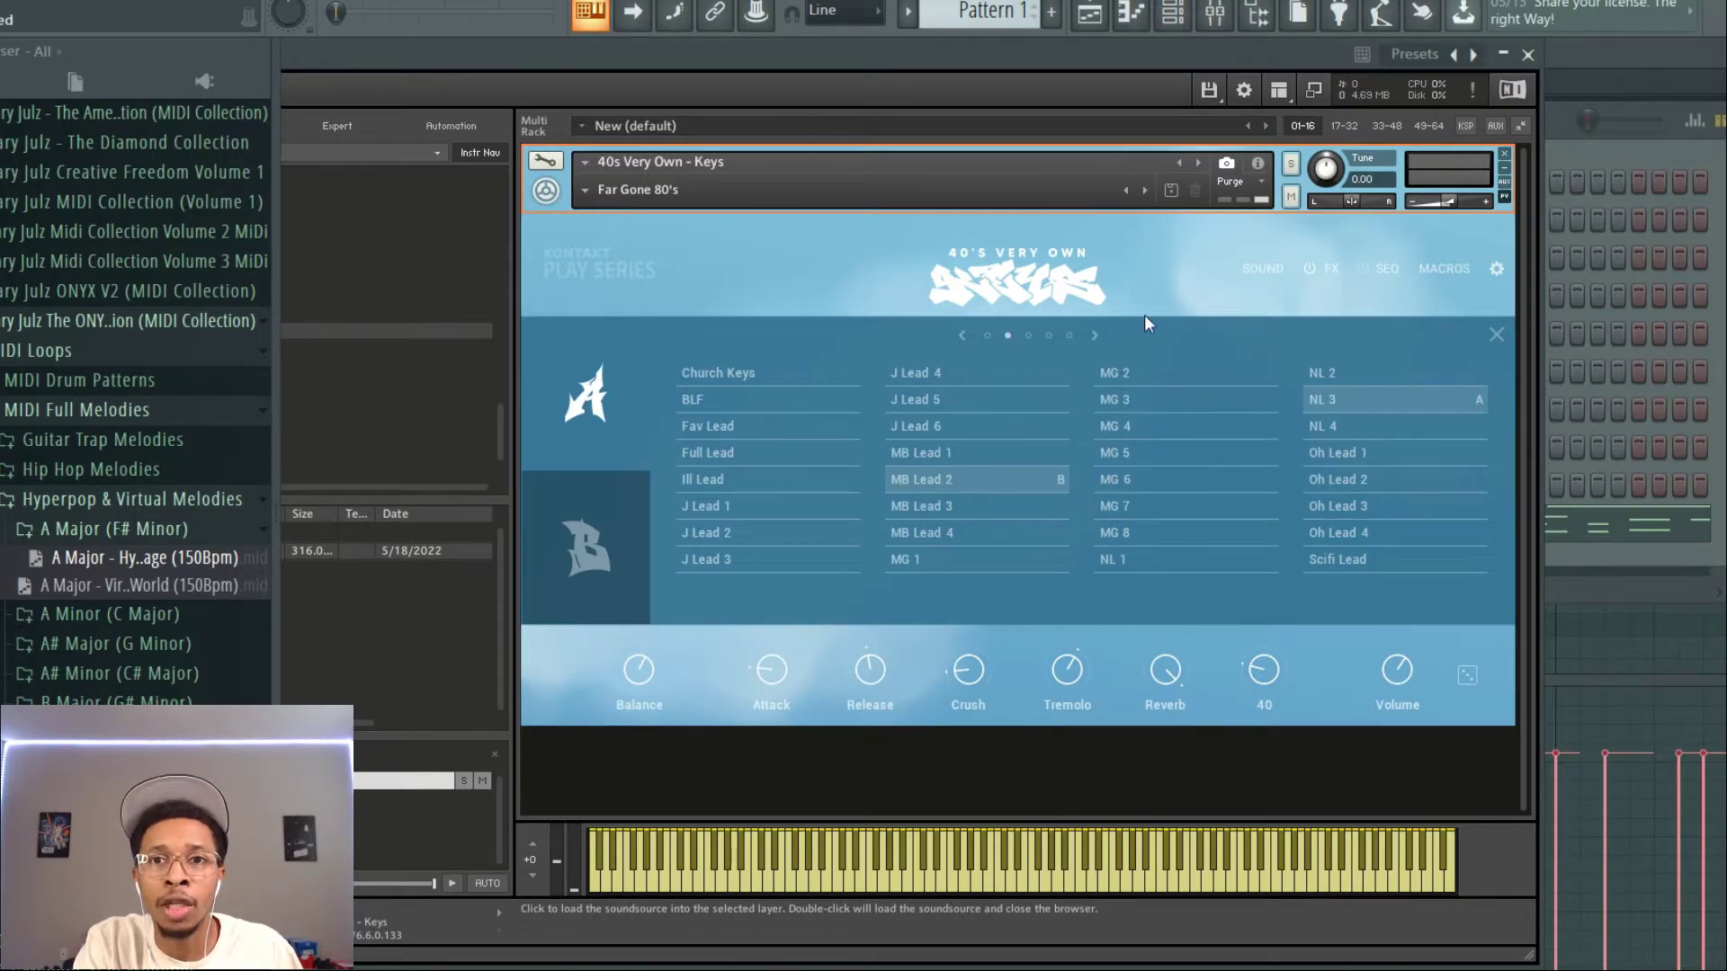
pyautogui.click(1096, 336)
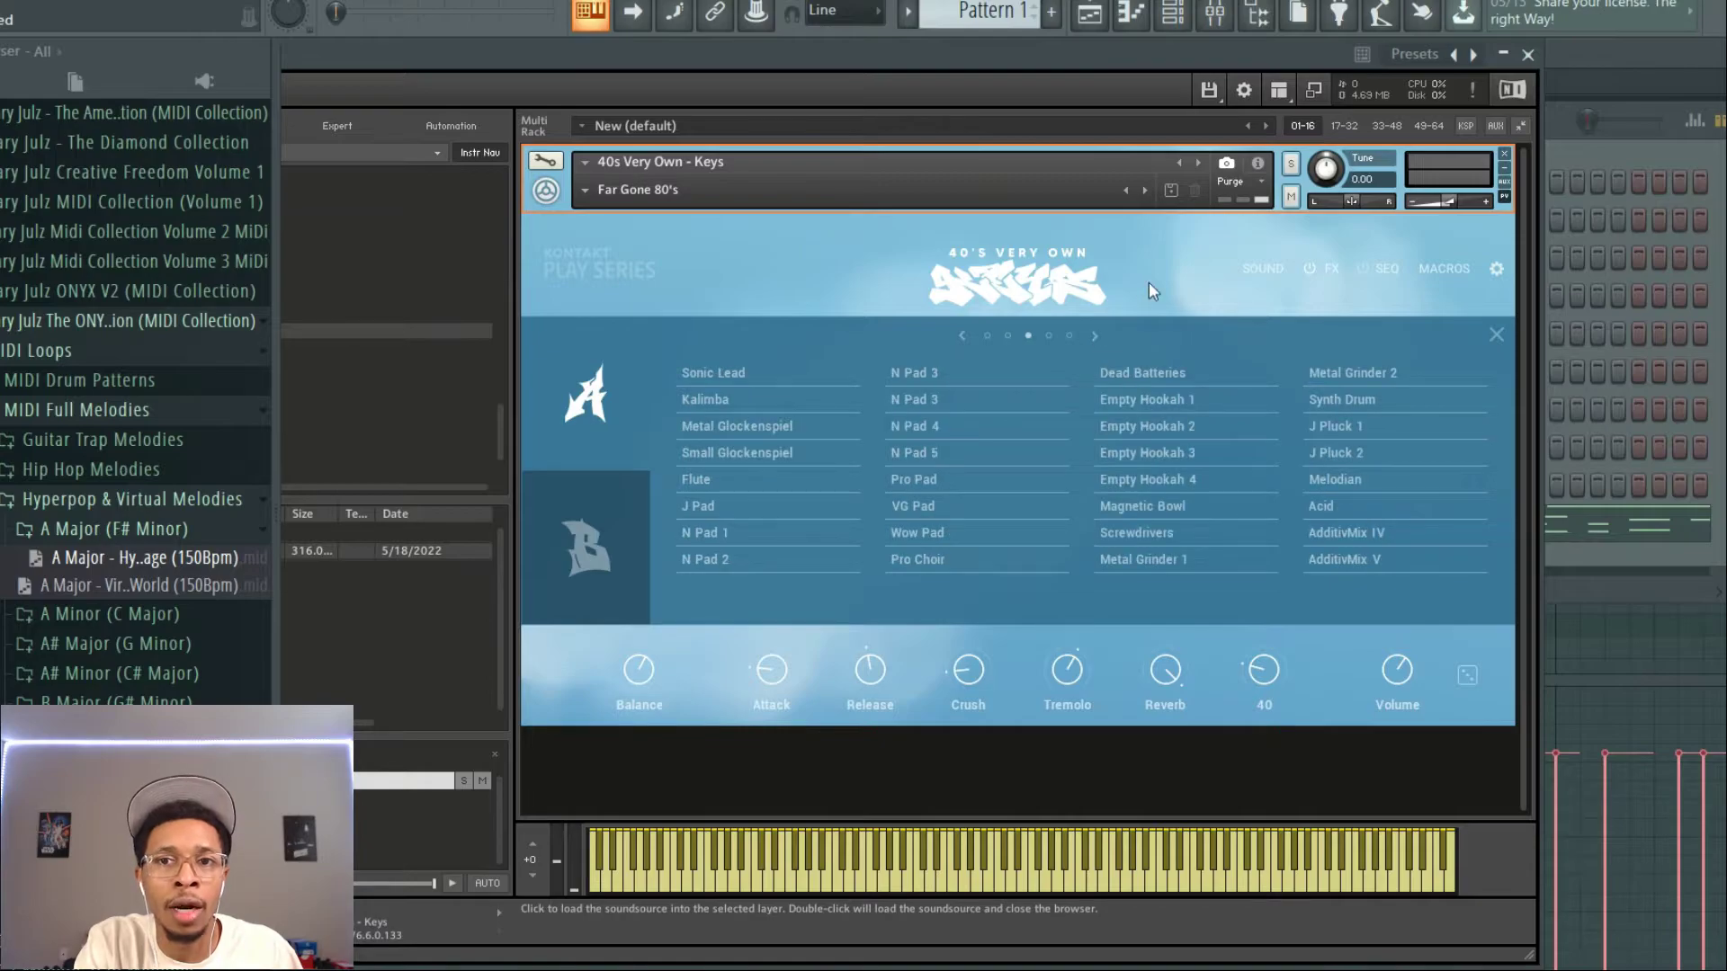
pyautogui.click(1493, 331)
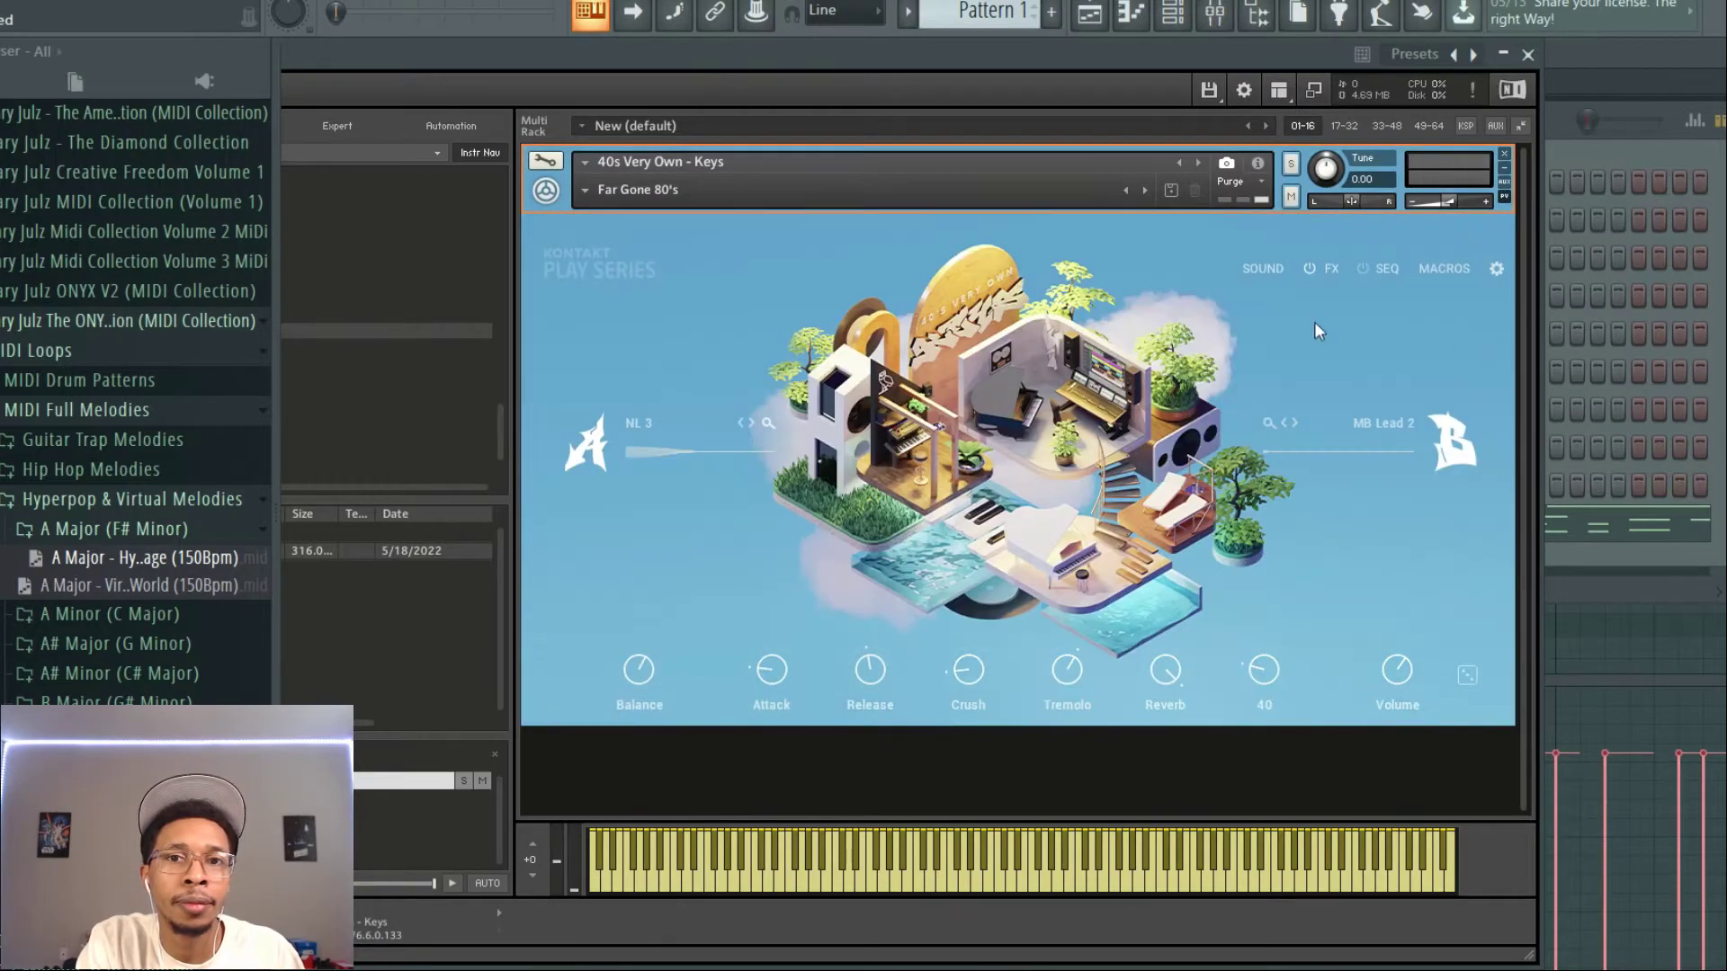
# Audition the Fuzzy Chilly and G's Alleyway lead snapshots and load Build a Vibe from the Mallet category.
pyautogui.click(1146, 193)
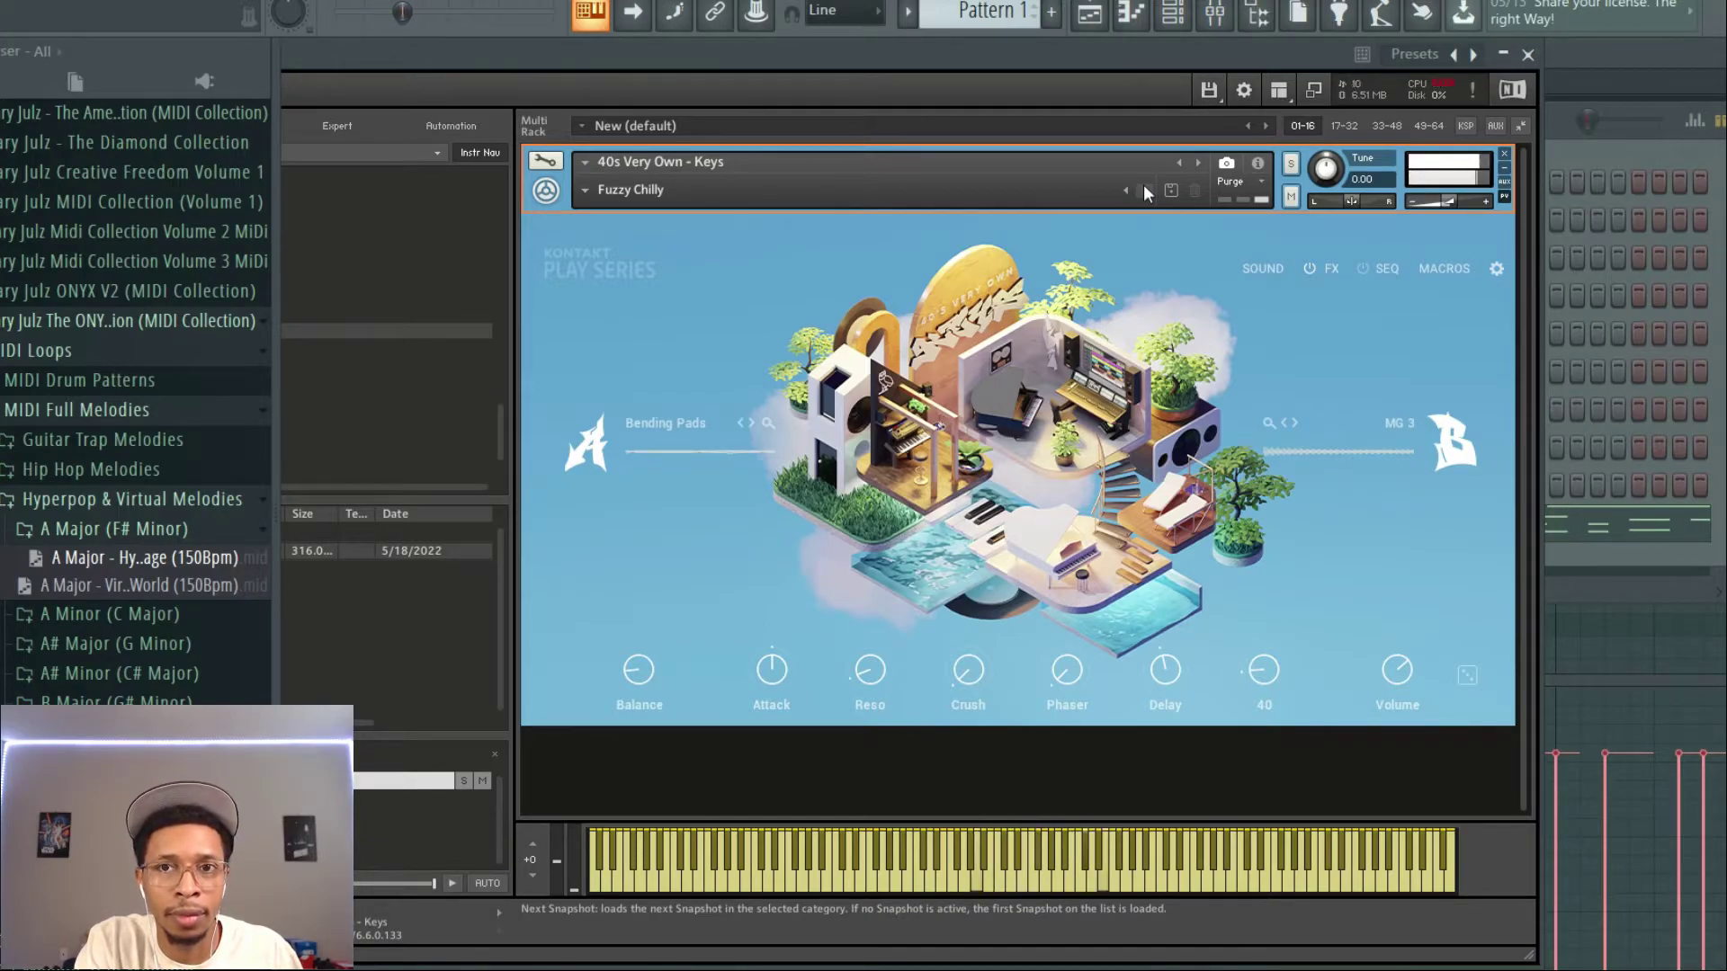
pyautogui.click(1146, 193)
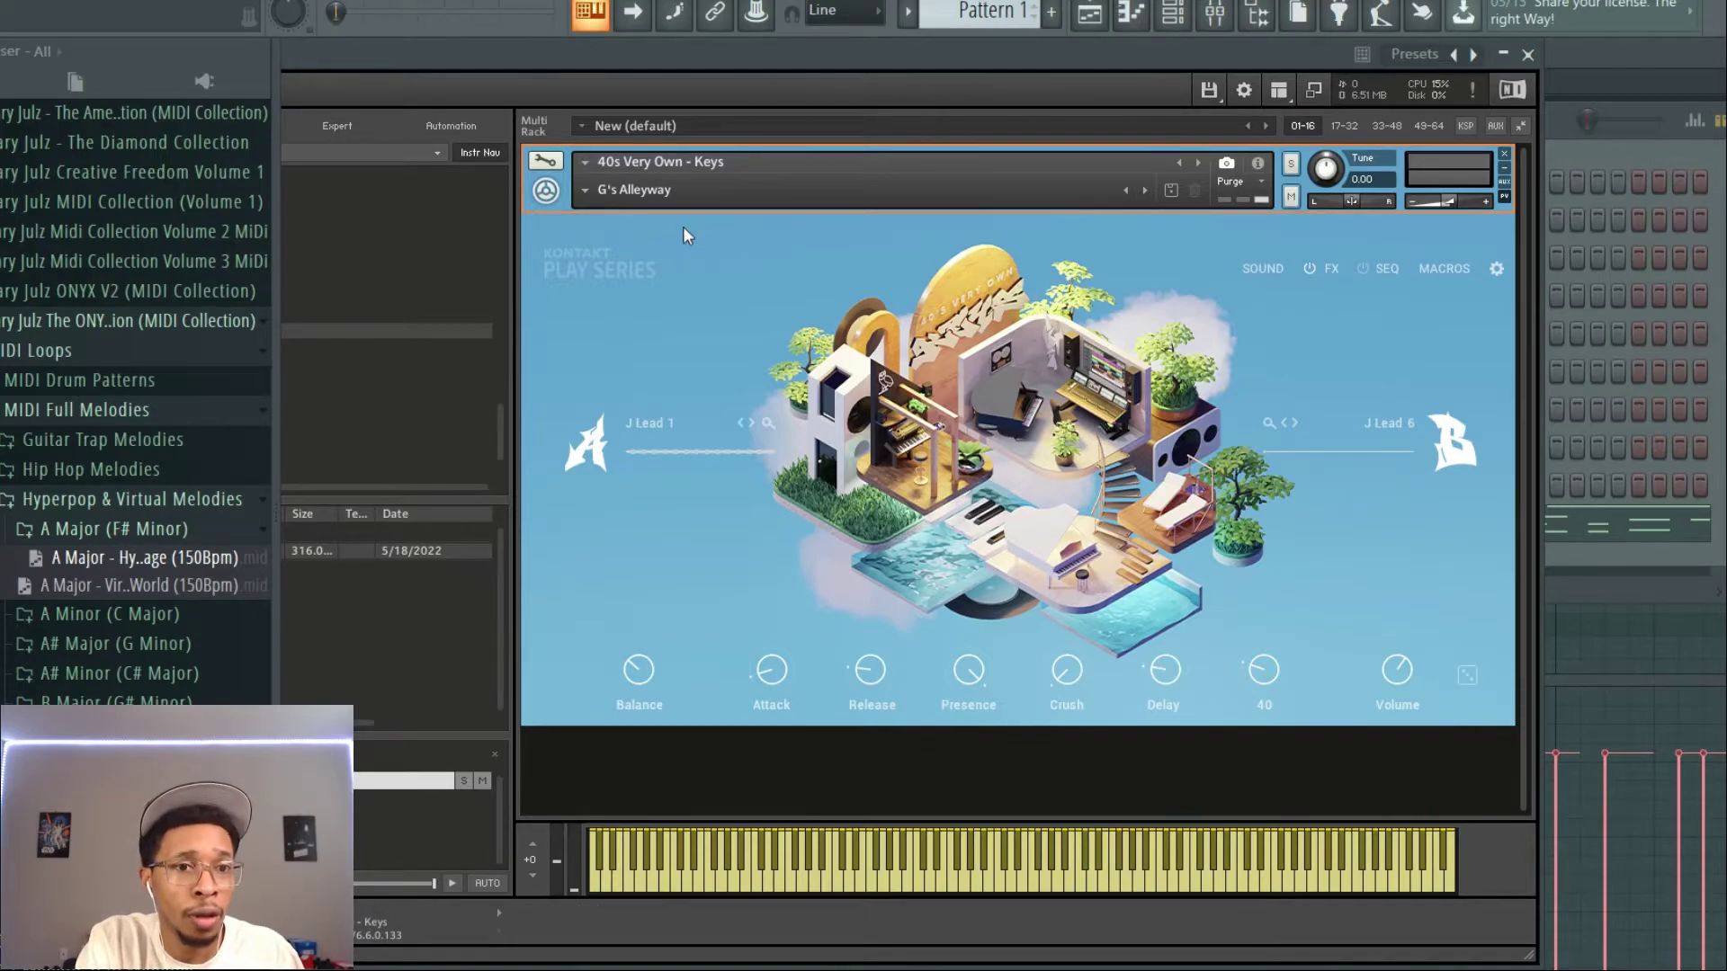
pyautogui.click(585, 191)
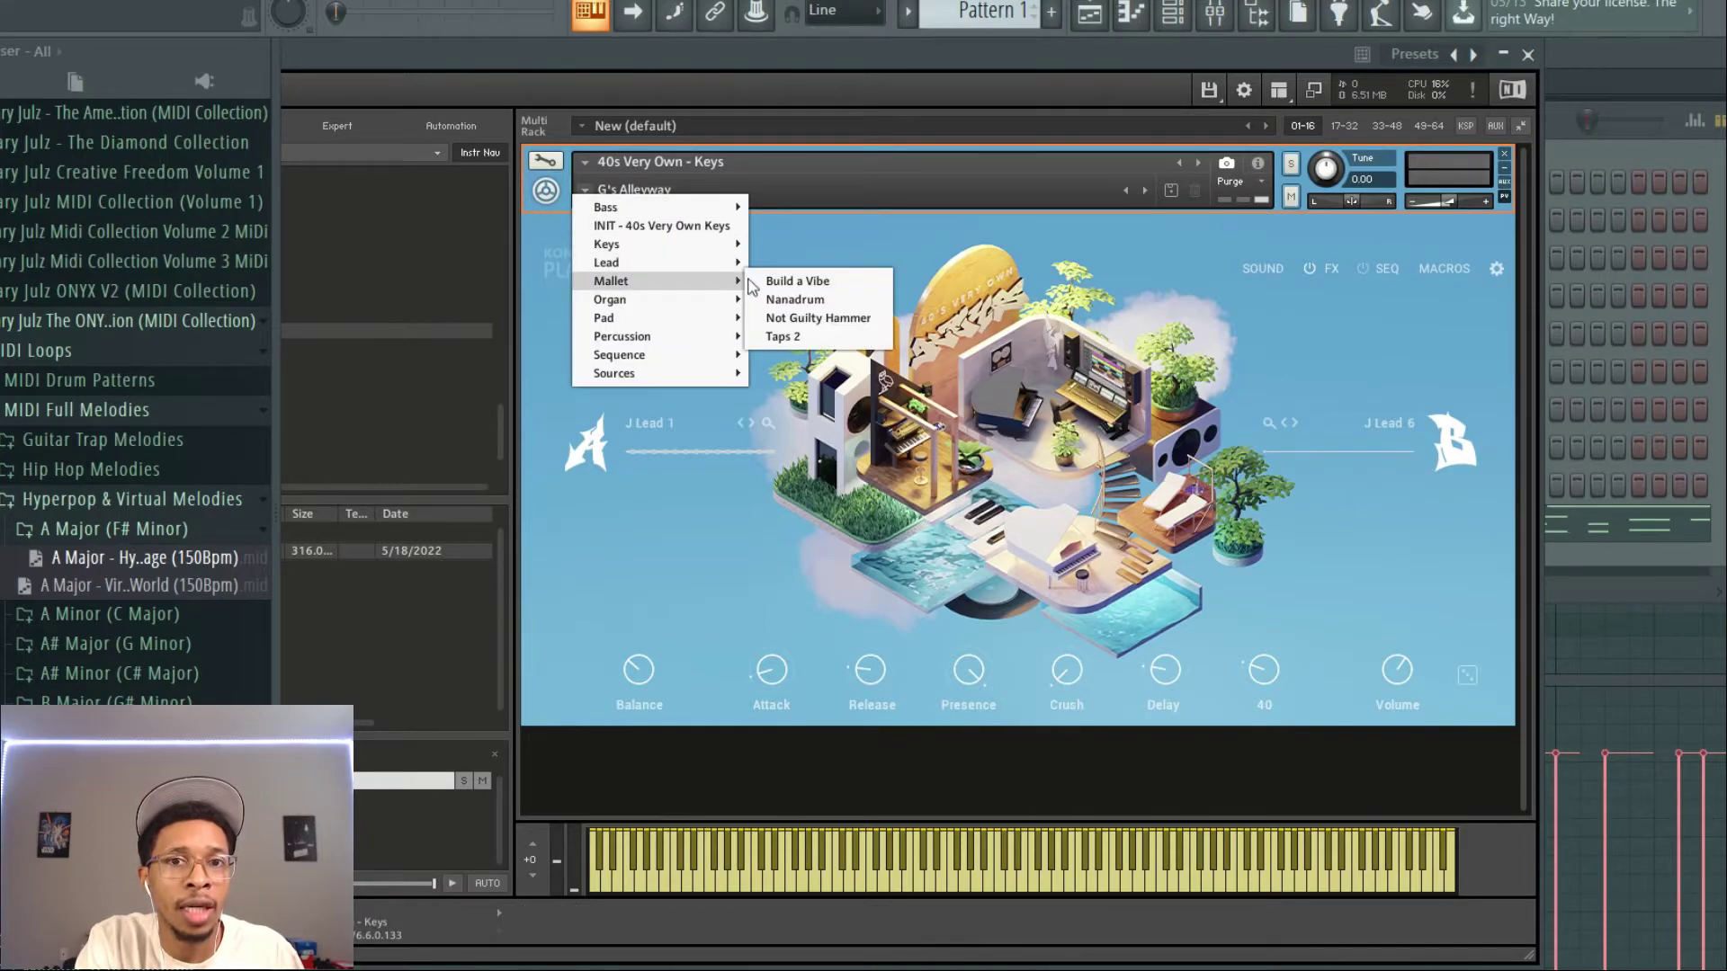
pyautogui.click(772, 281)
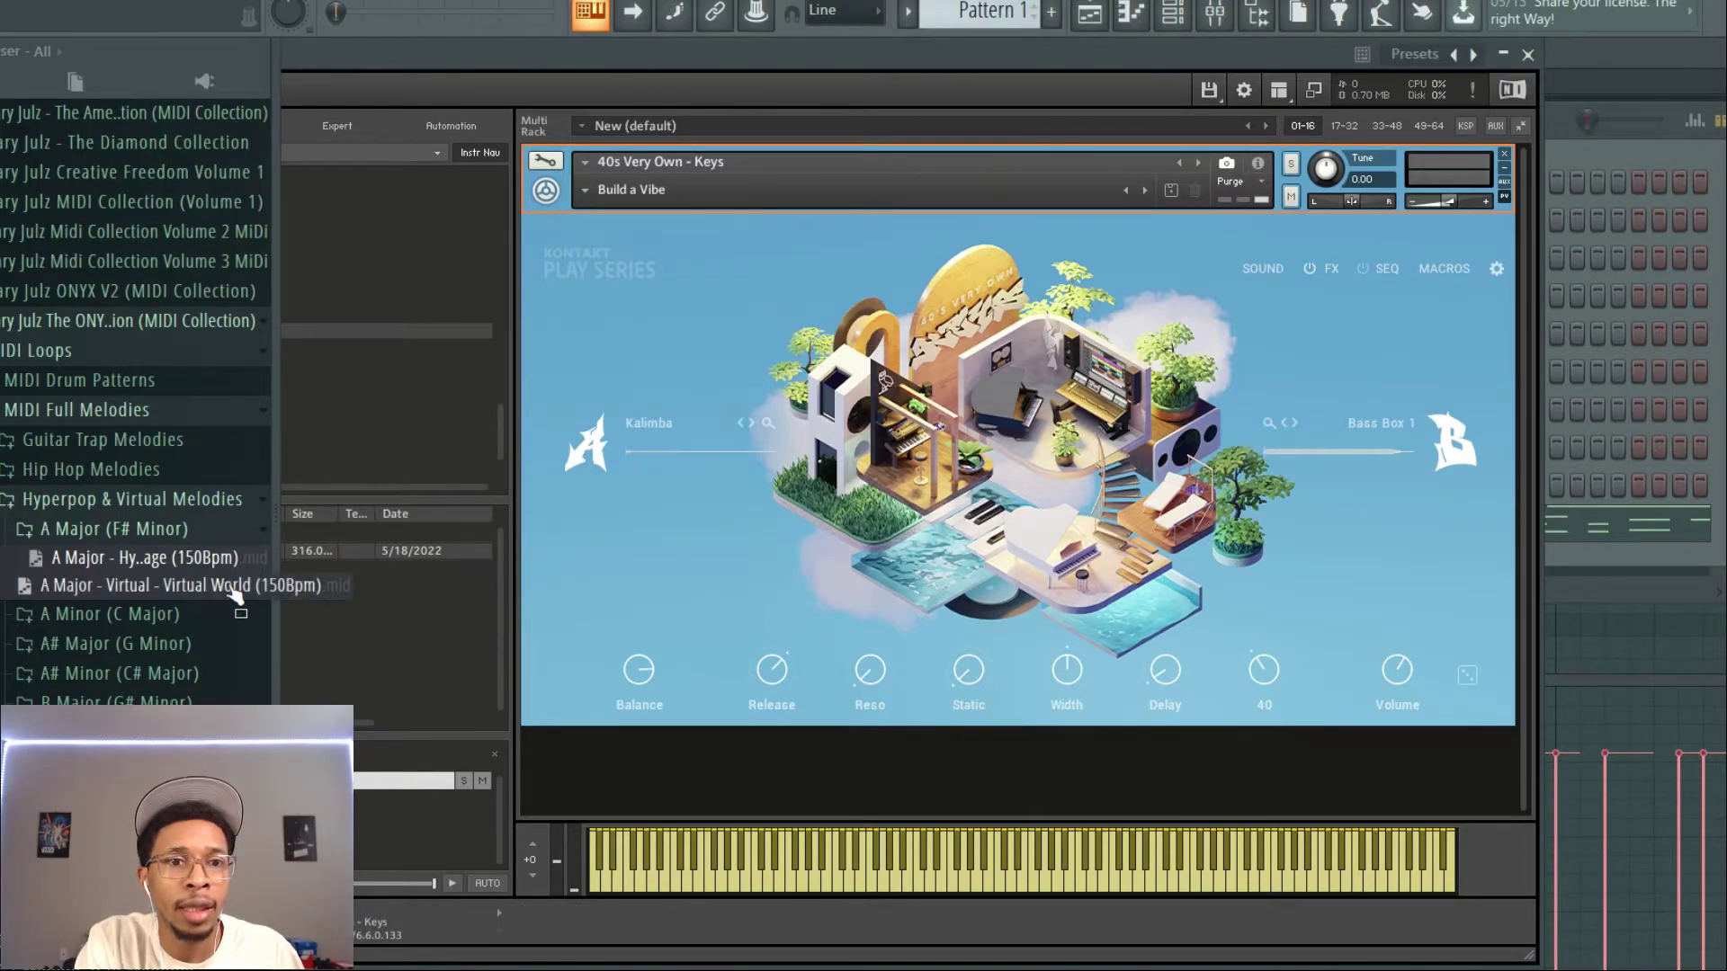
# Load the 160Bpm C# Major hip hop MIDI from the Hip Hop Melodies A# Minor (C# Major) folder into the Kontakt channel.
pyautogui.click(108, 497)
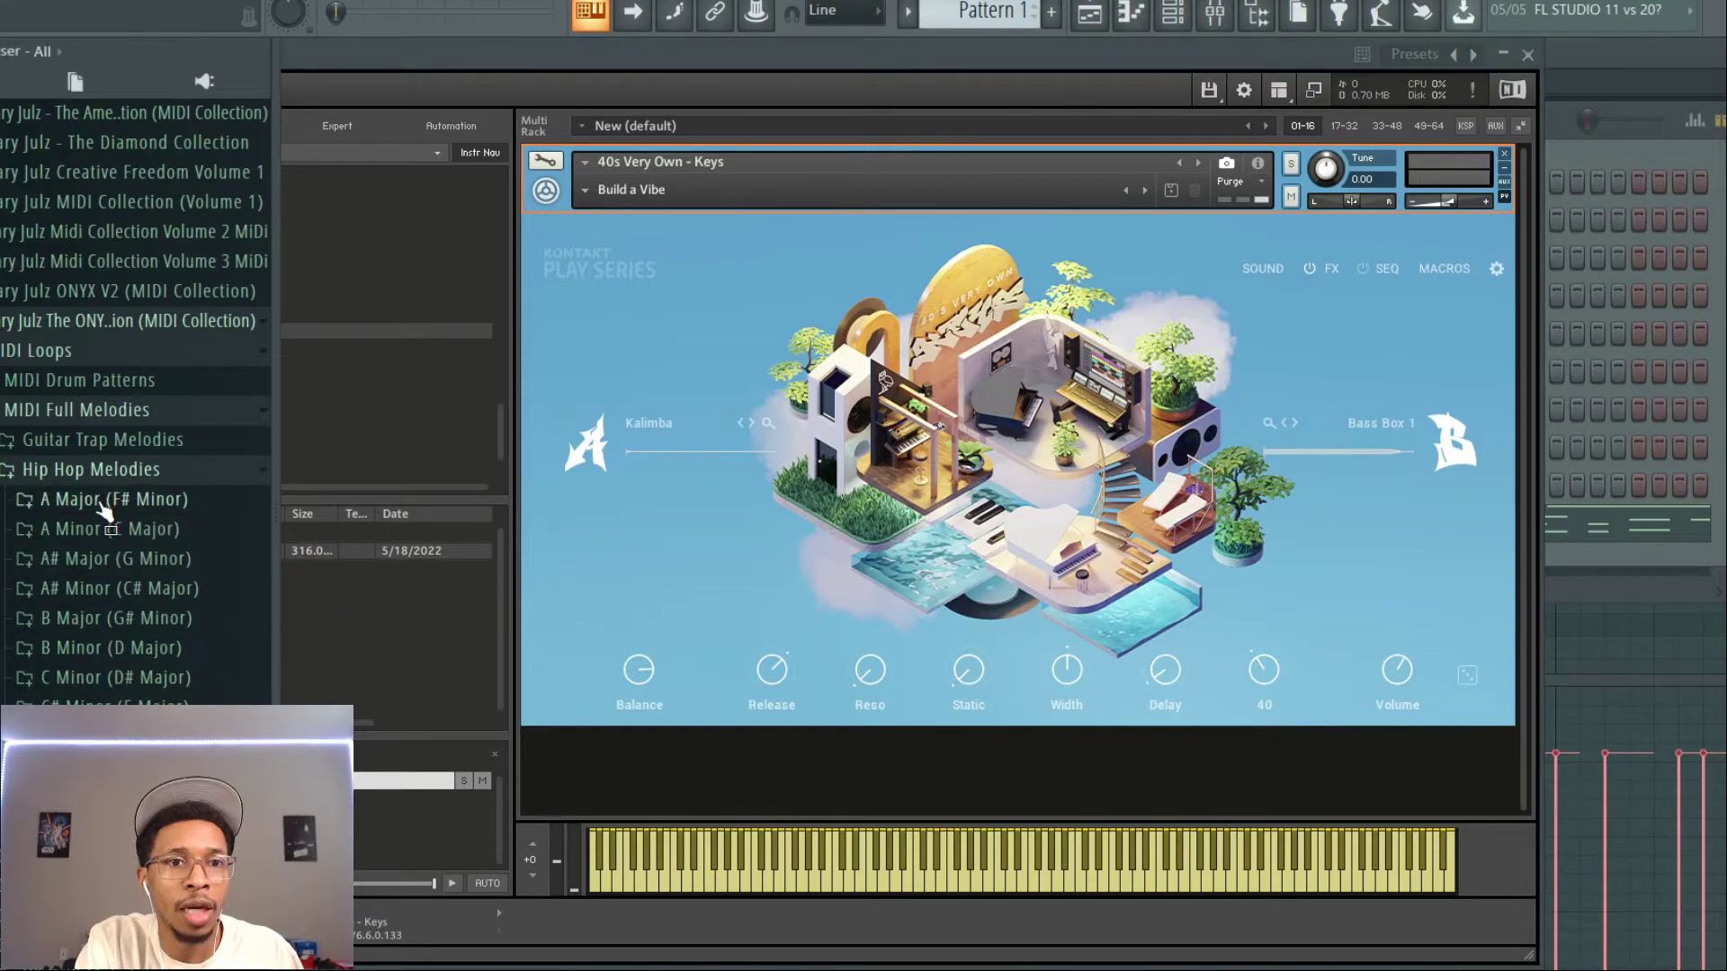
pyautogui.click(115, 587)
pyautogui.moveTo(126, 620); pyautogui.dragTo(1530, 524)
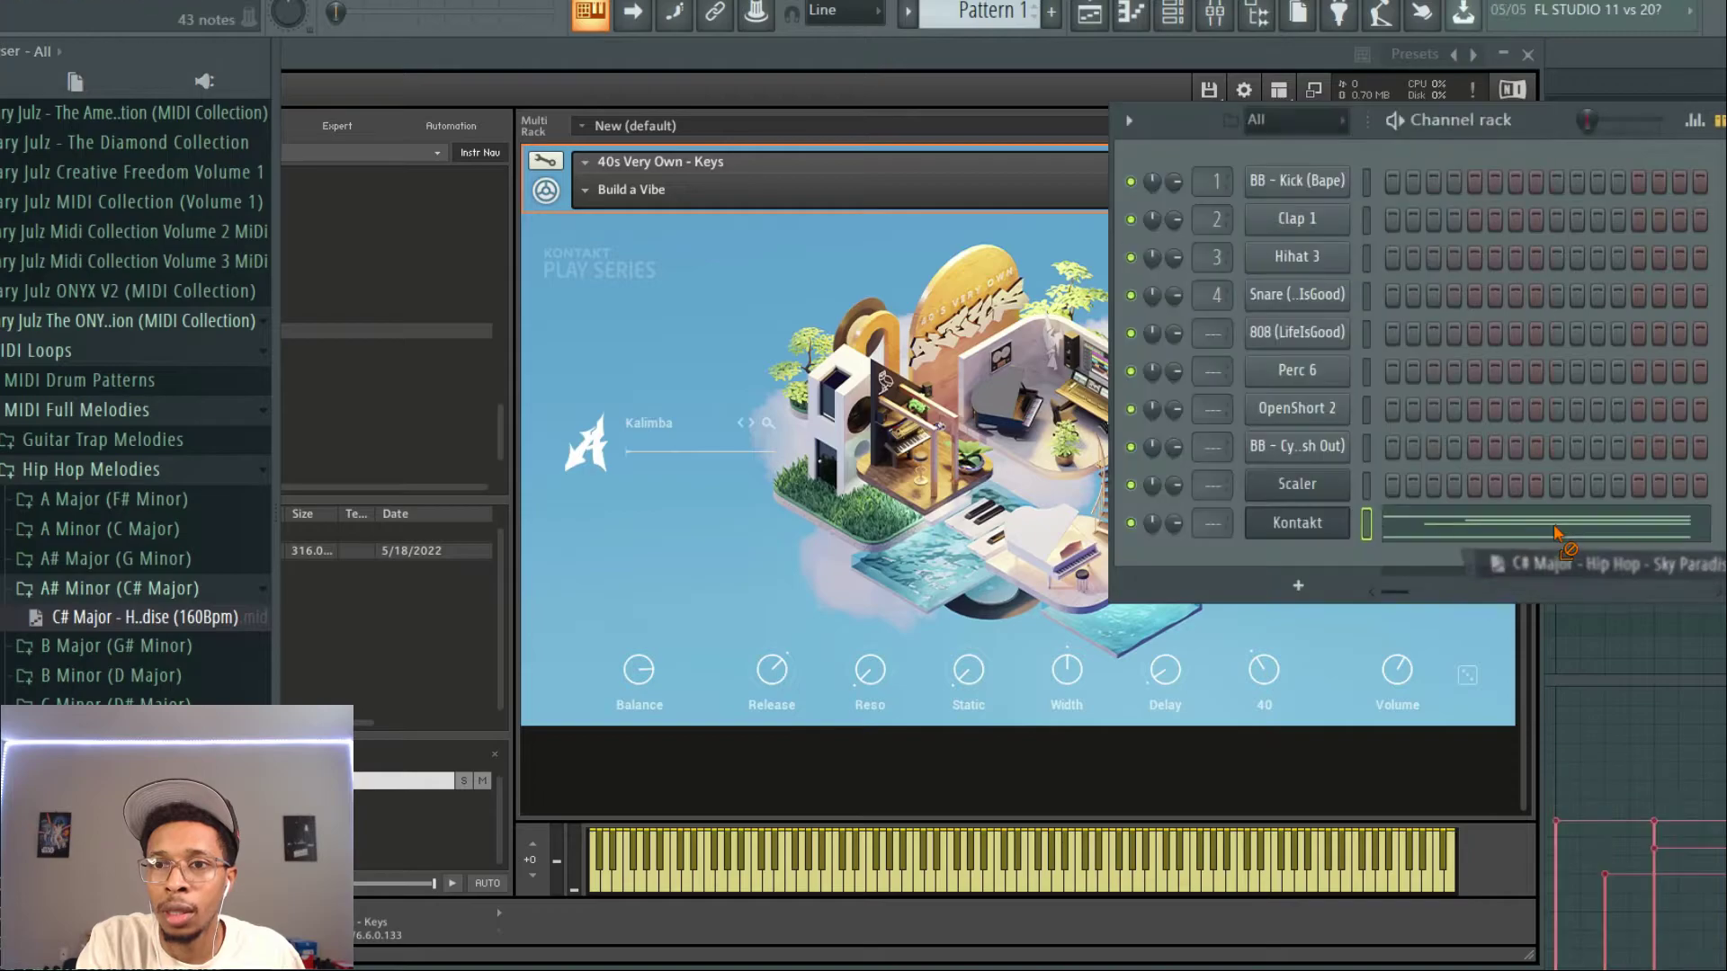
# Return to Kontakt and audition the hip hop melody with the Build a Vibe and Nanadrum mallet snapshots.
pyautogui.click(1009, 82)
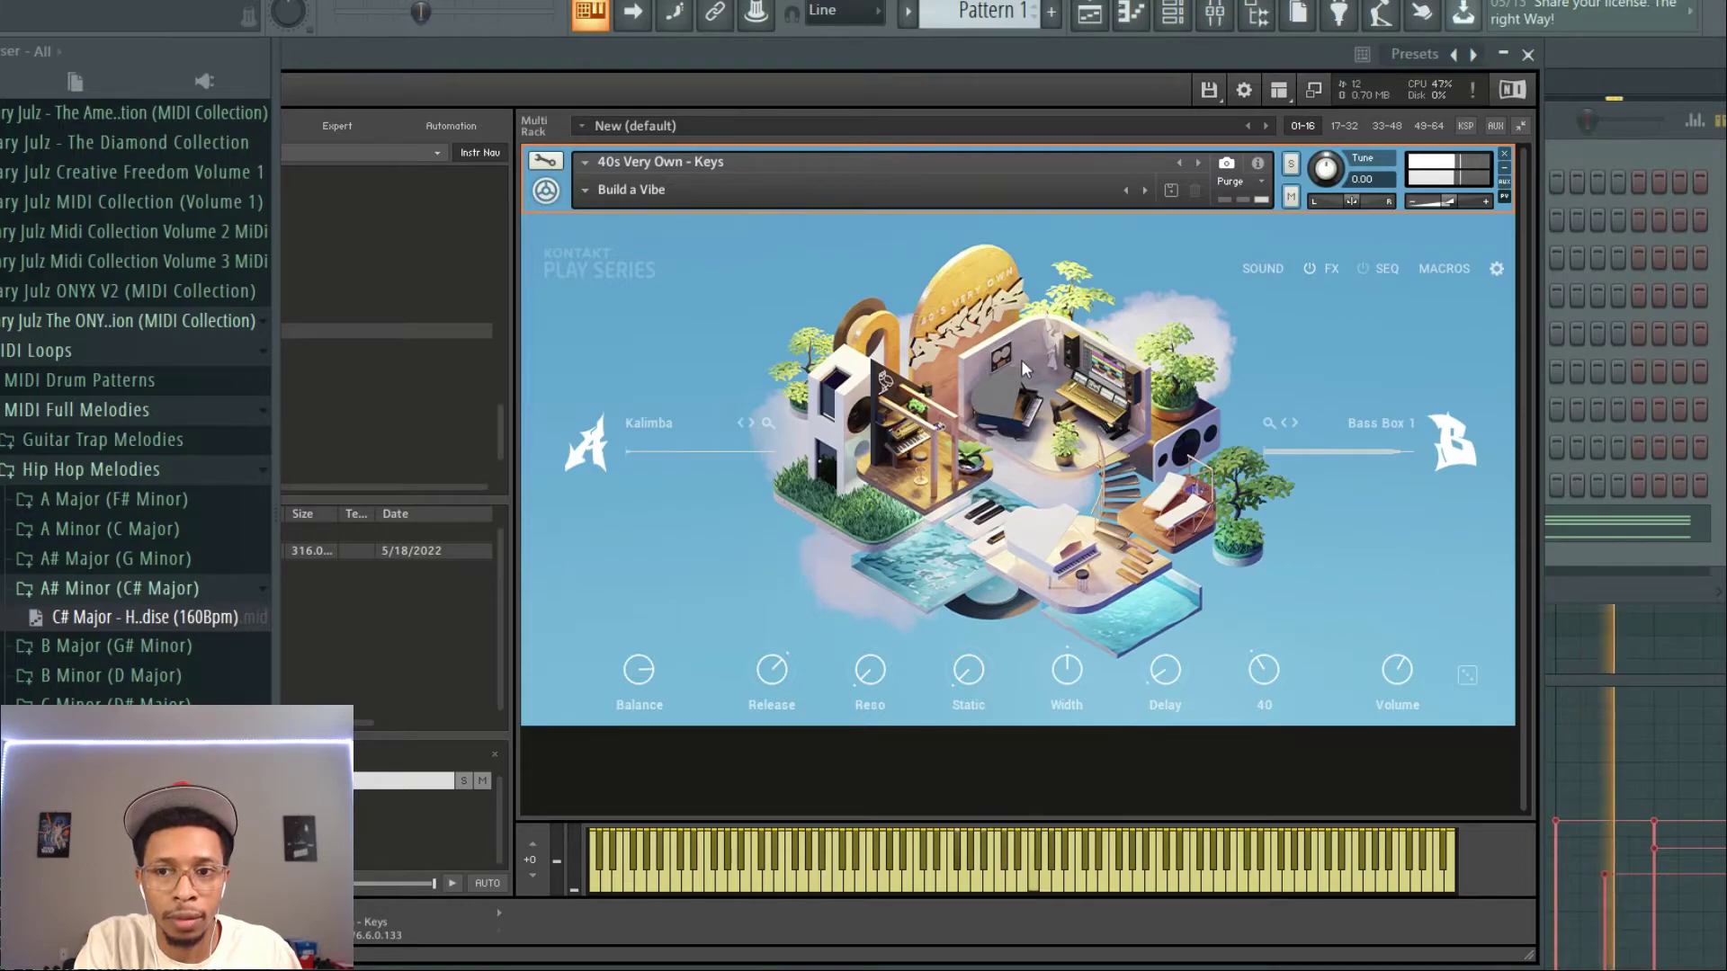
pyautogui.click(1145, 191)
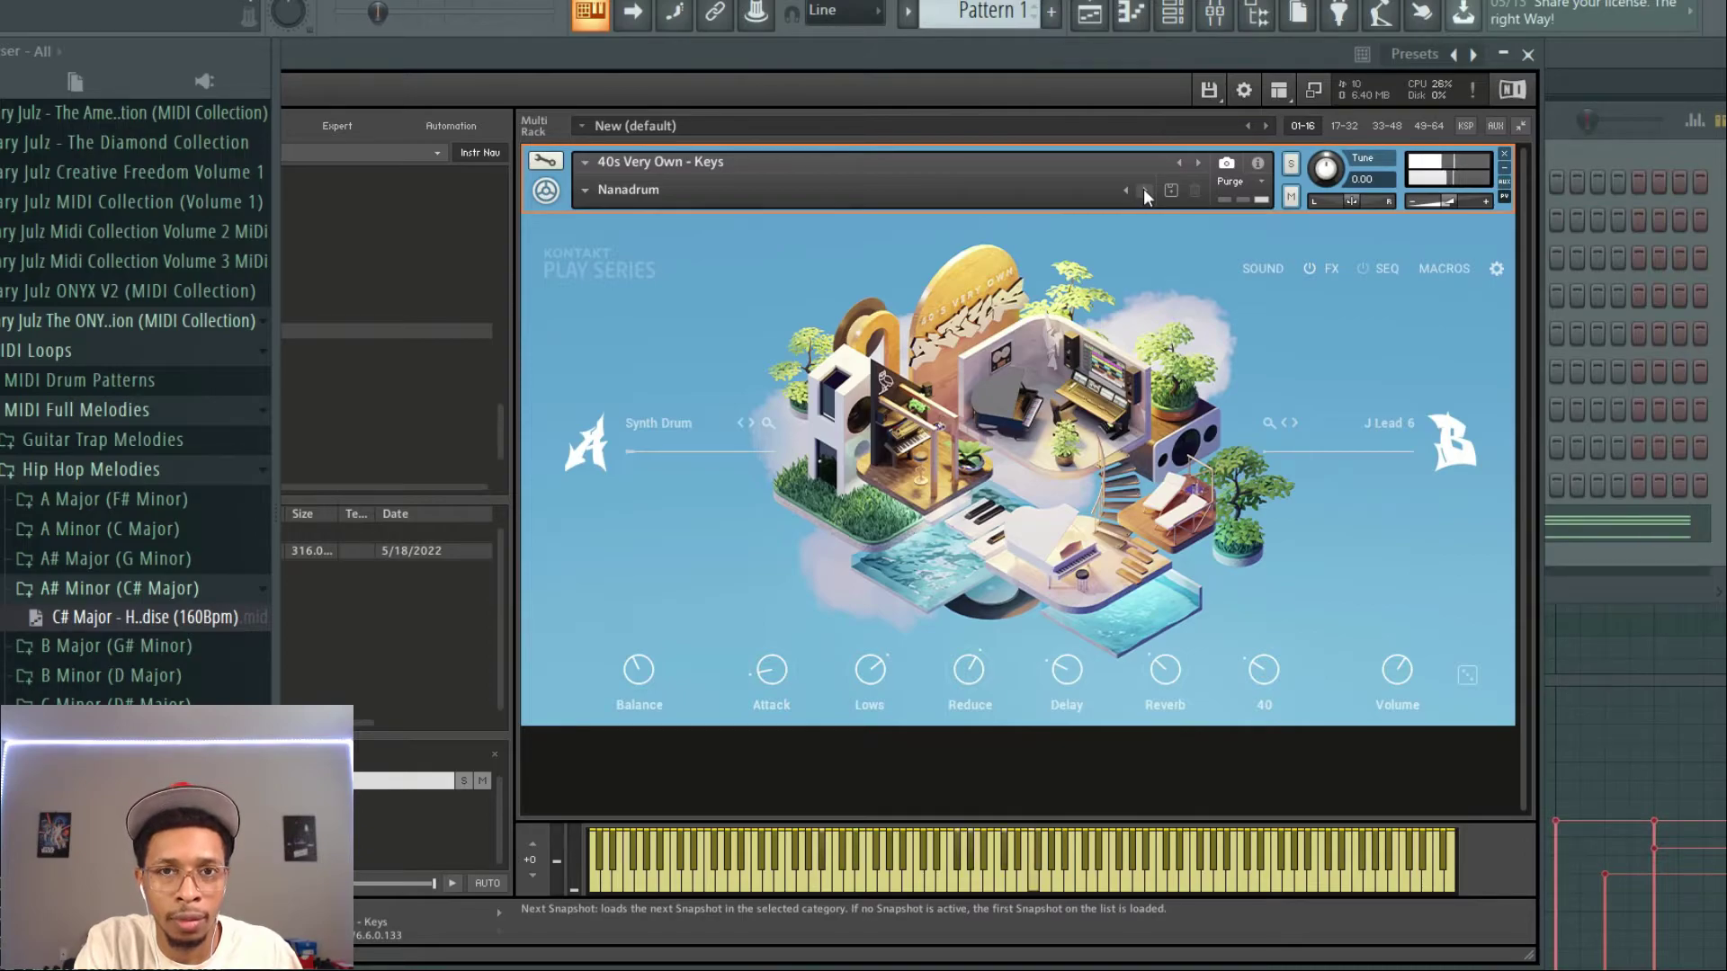
# Audition the Not Guilty Hammer mallet snapshot and the Organ category snapshots from Big Doe Organ through Perth Block Organ.
pyautogui.click(1145, 191)
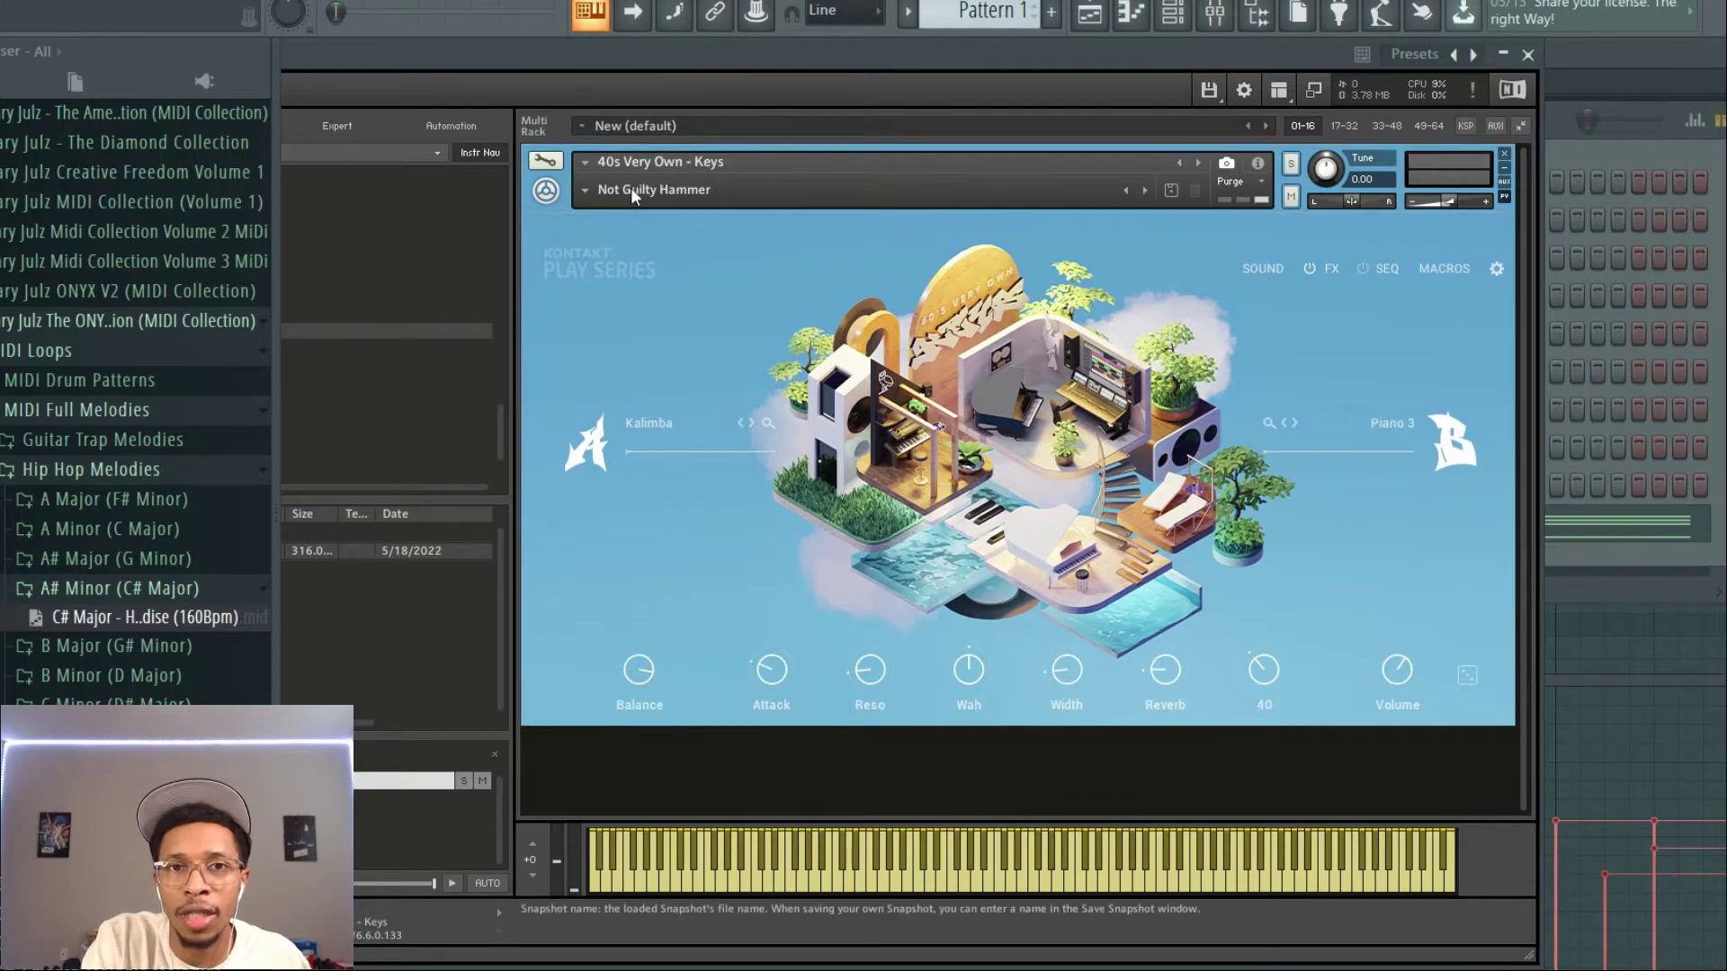
pyautogui.click(587, 191)
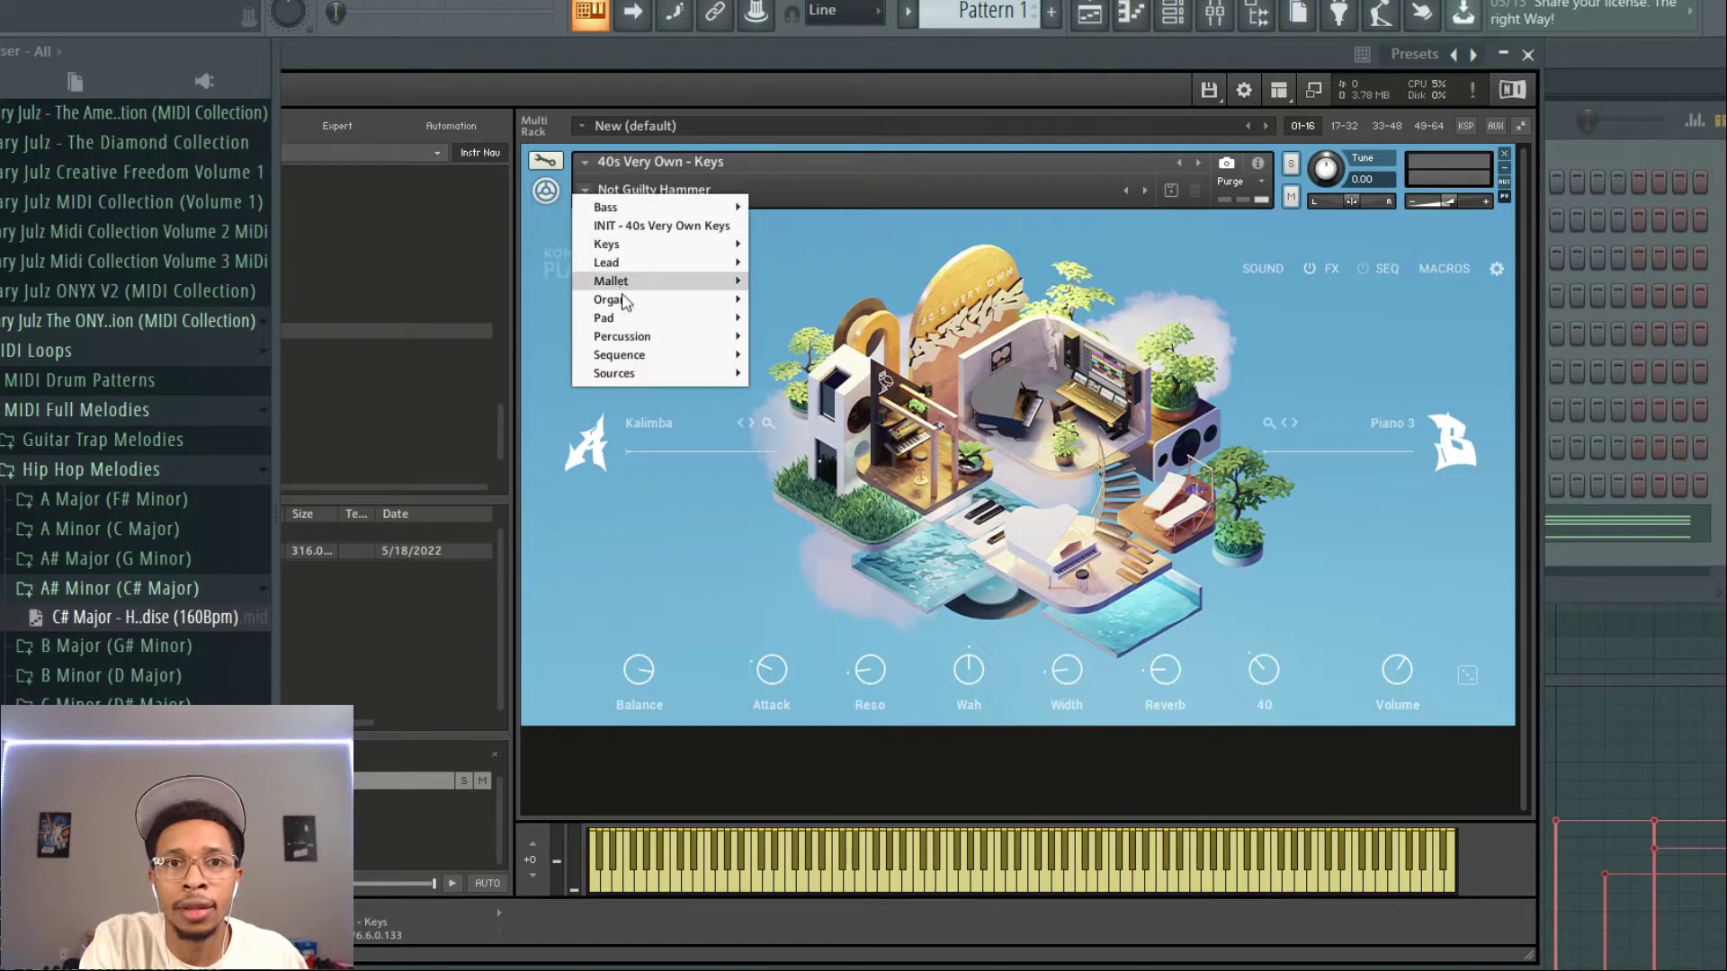
pyautogui.moveTo(627, 301)
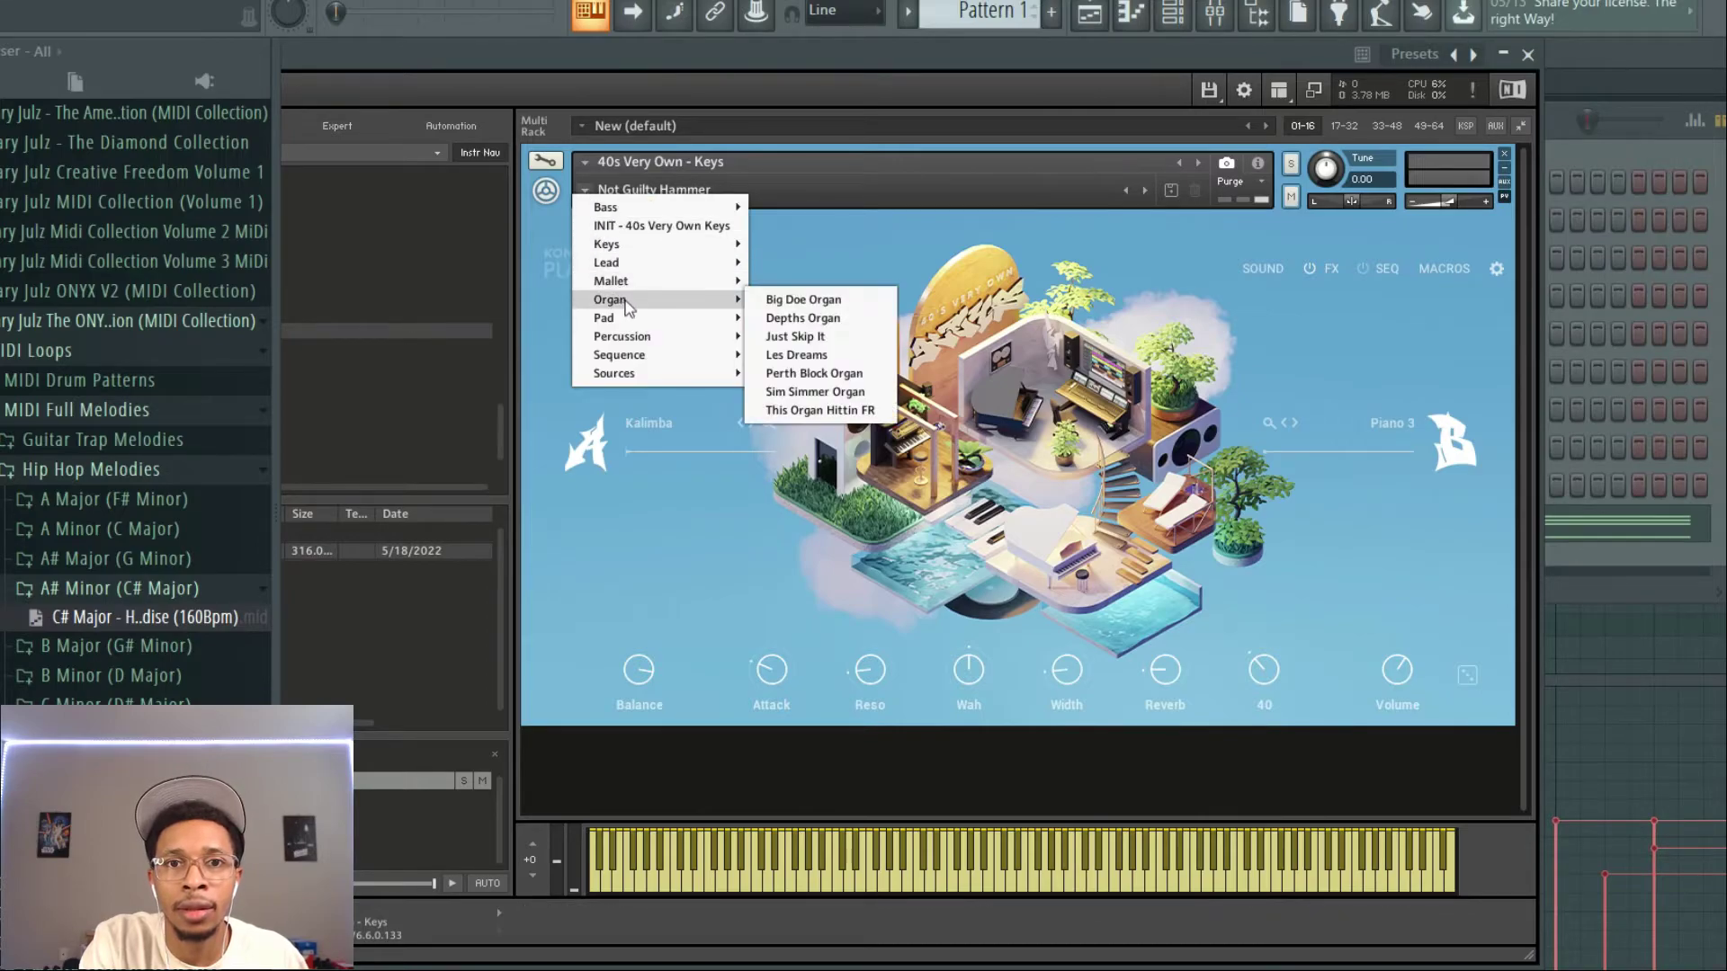
pyautogui.click(775, 304)
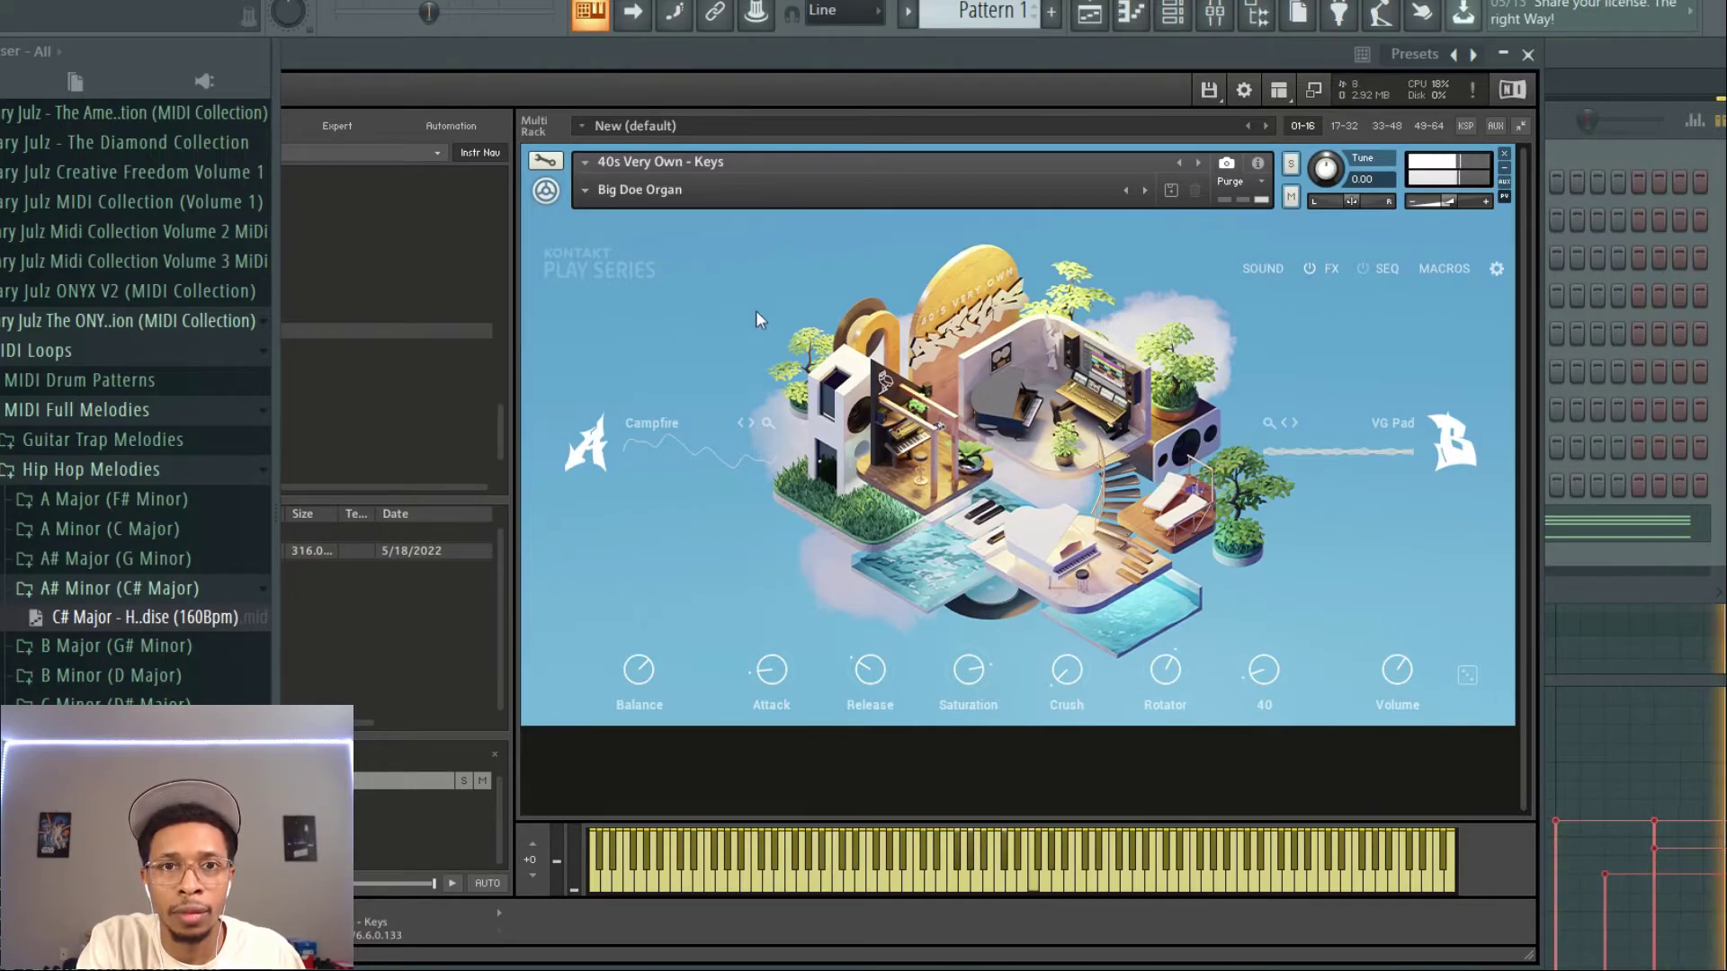
pyautogui.click(1145, 191)
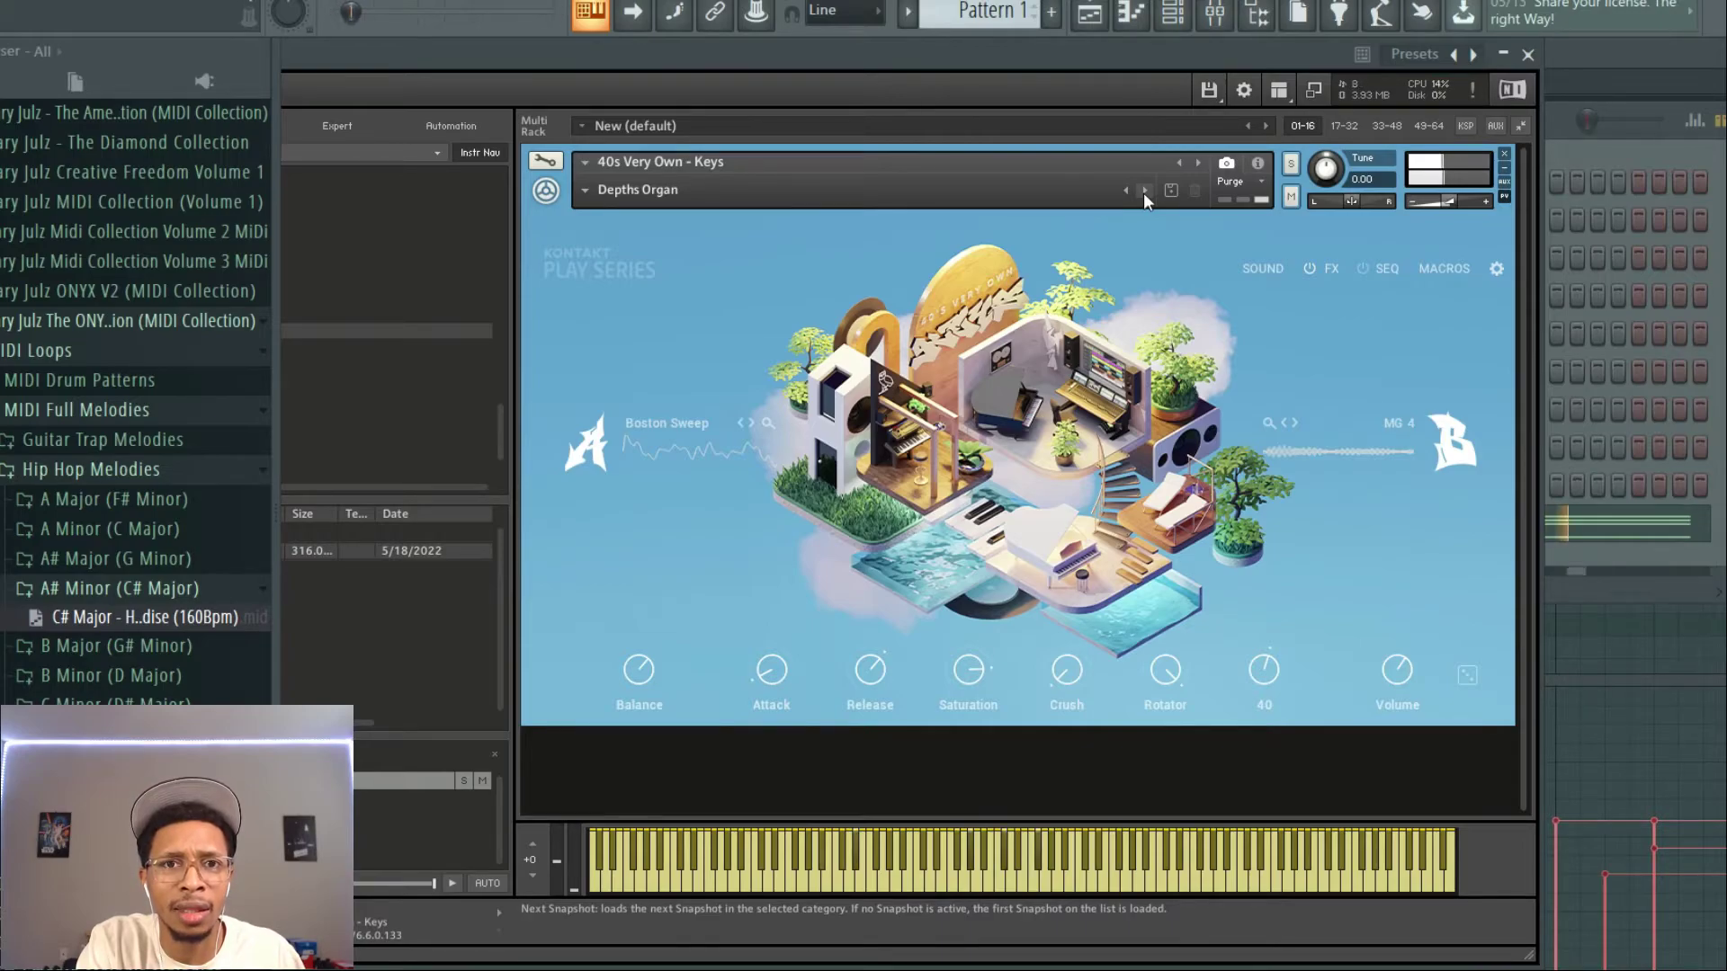
pyautogui.click(1145, 191)
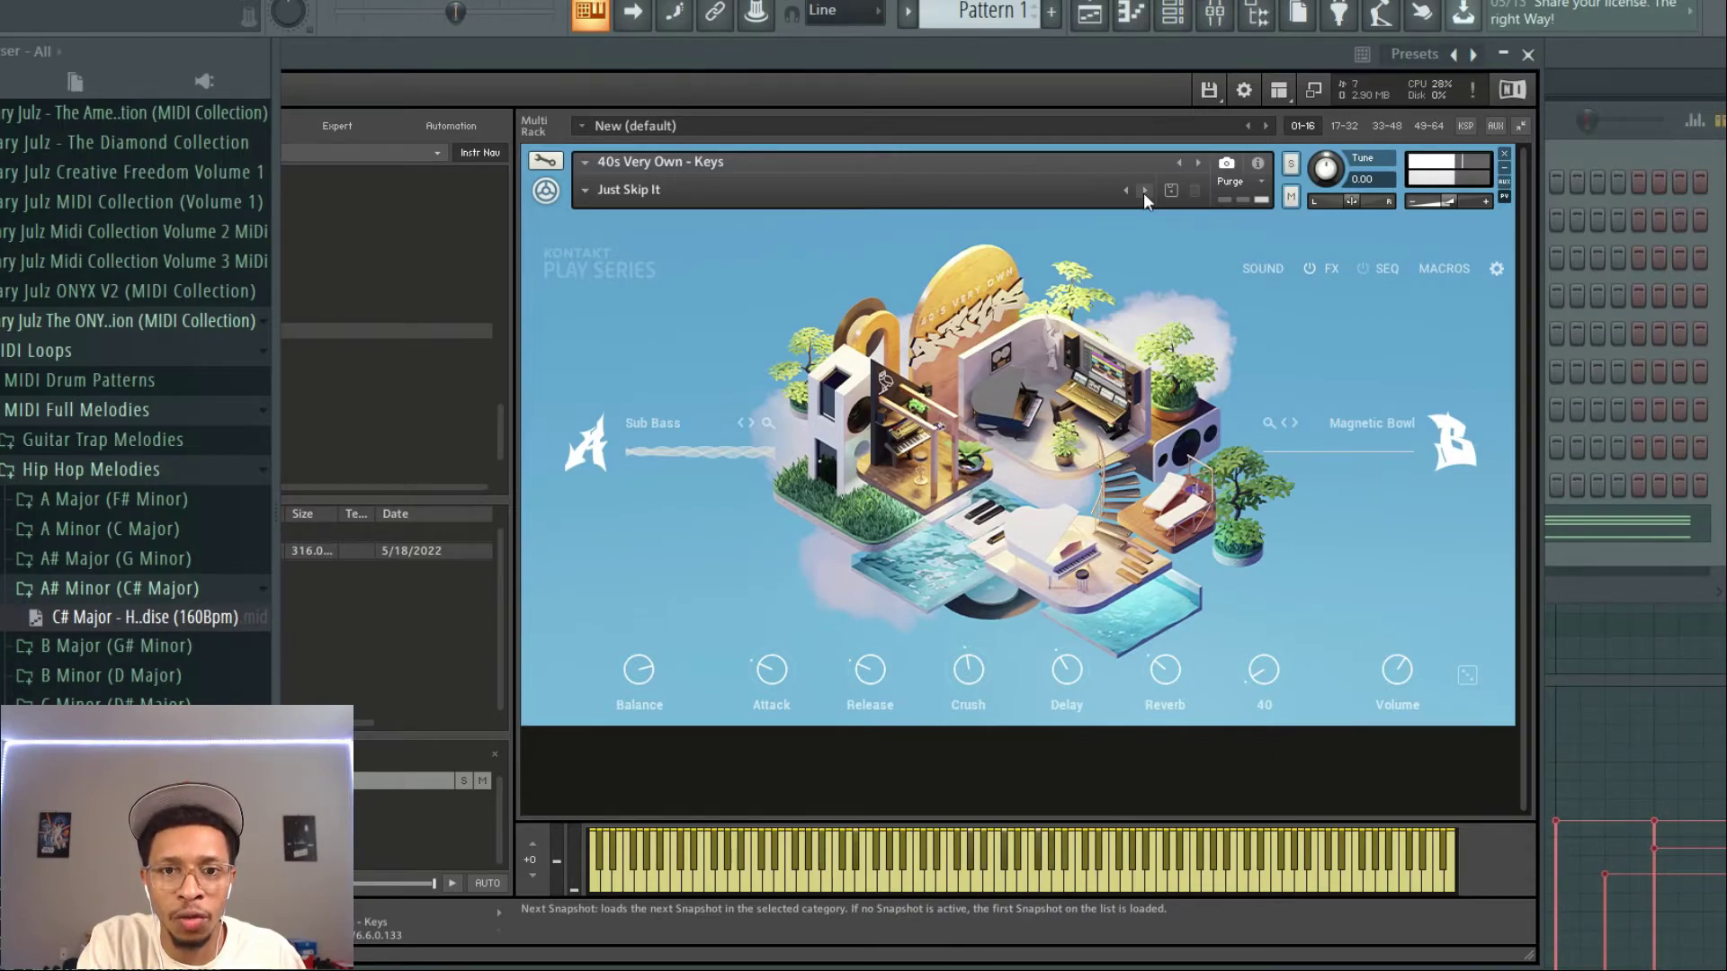
pyautogui.click(1145, 191)
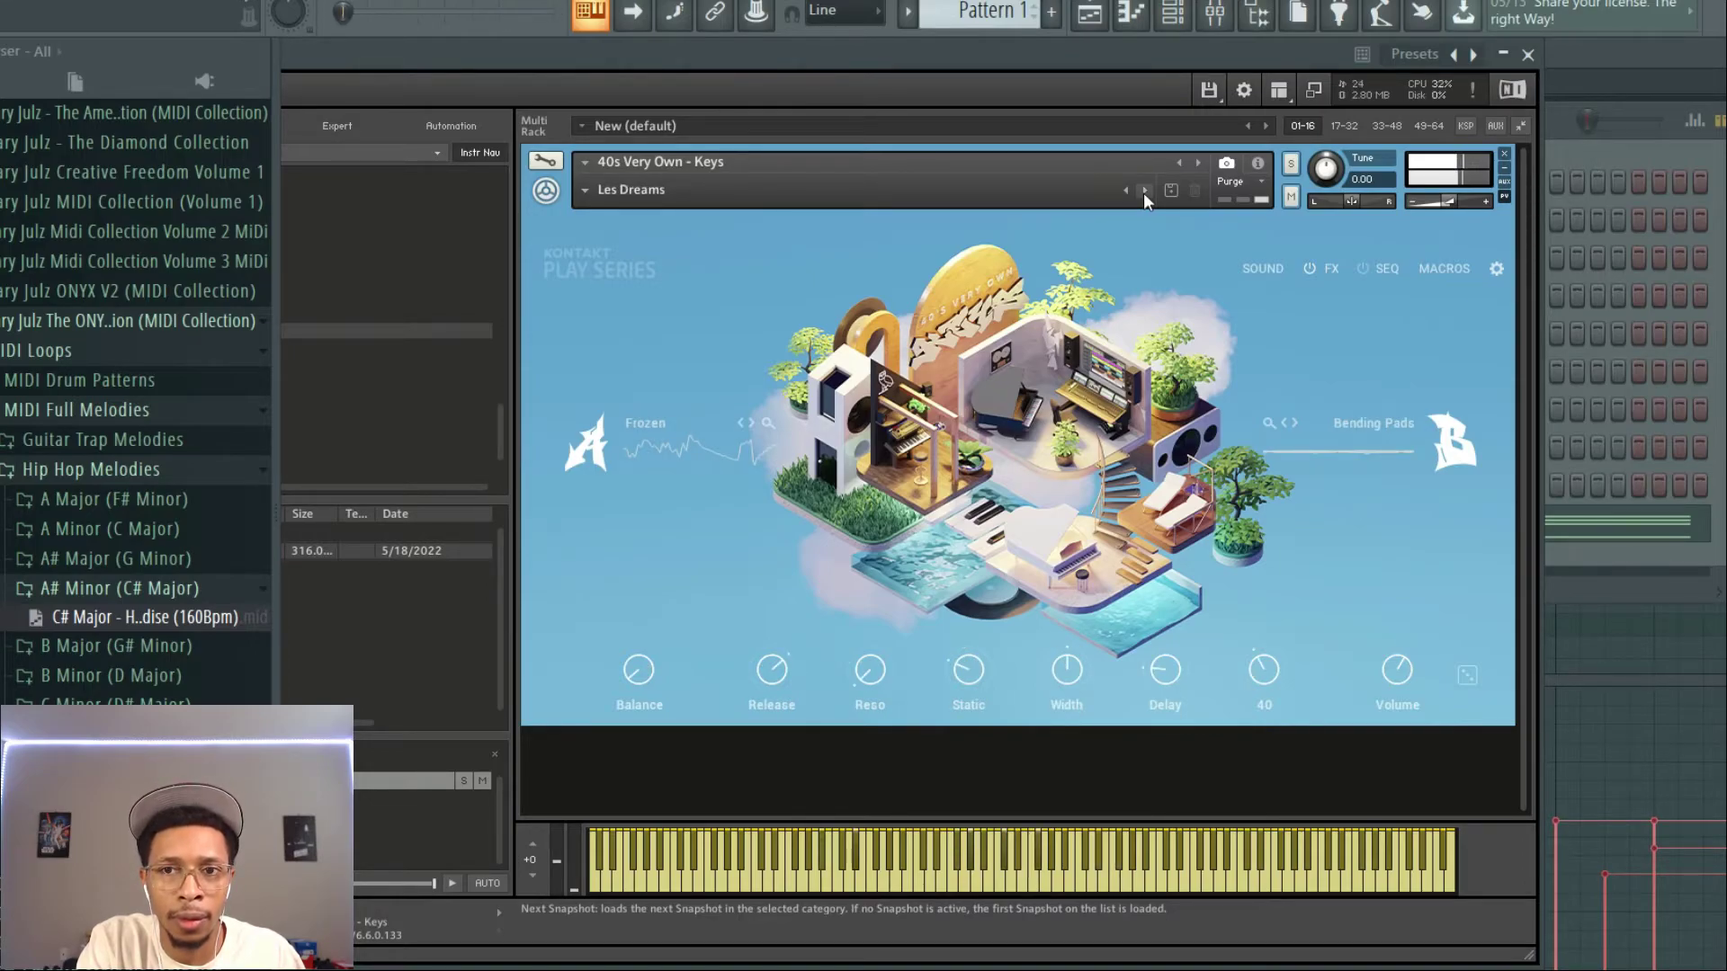
pyautogui.click(1145, 191)
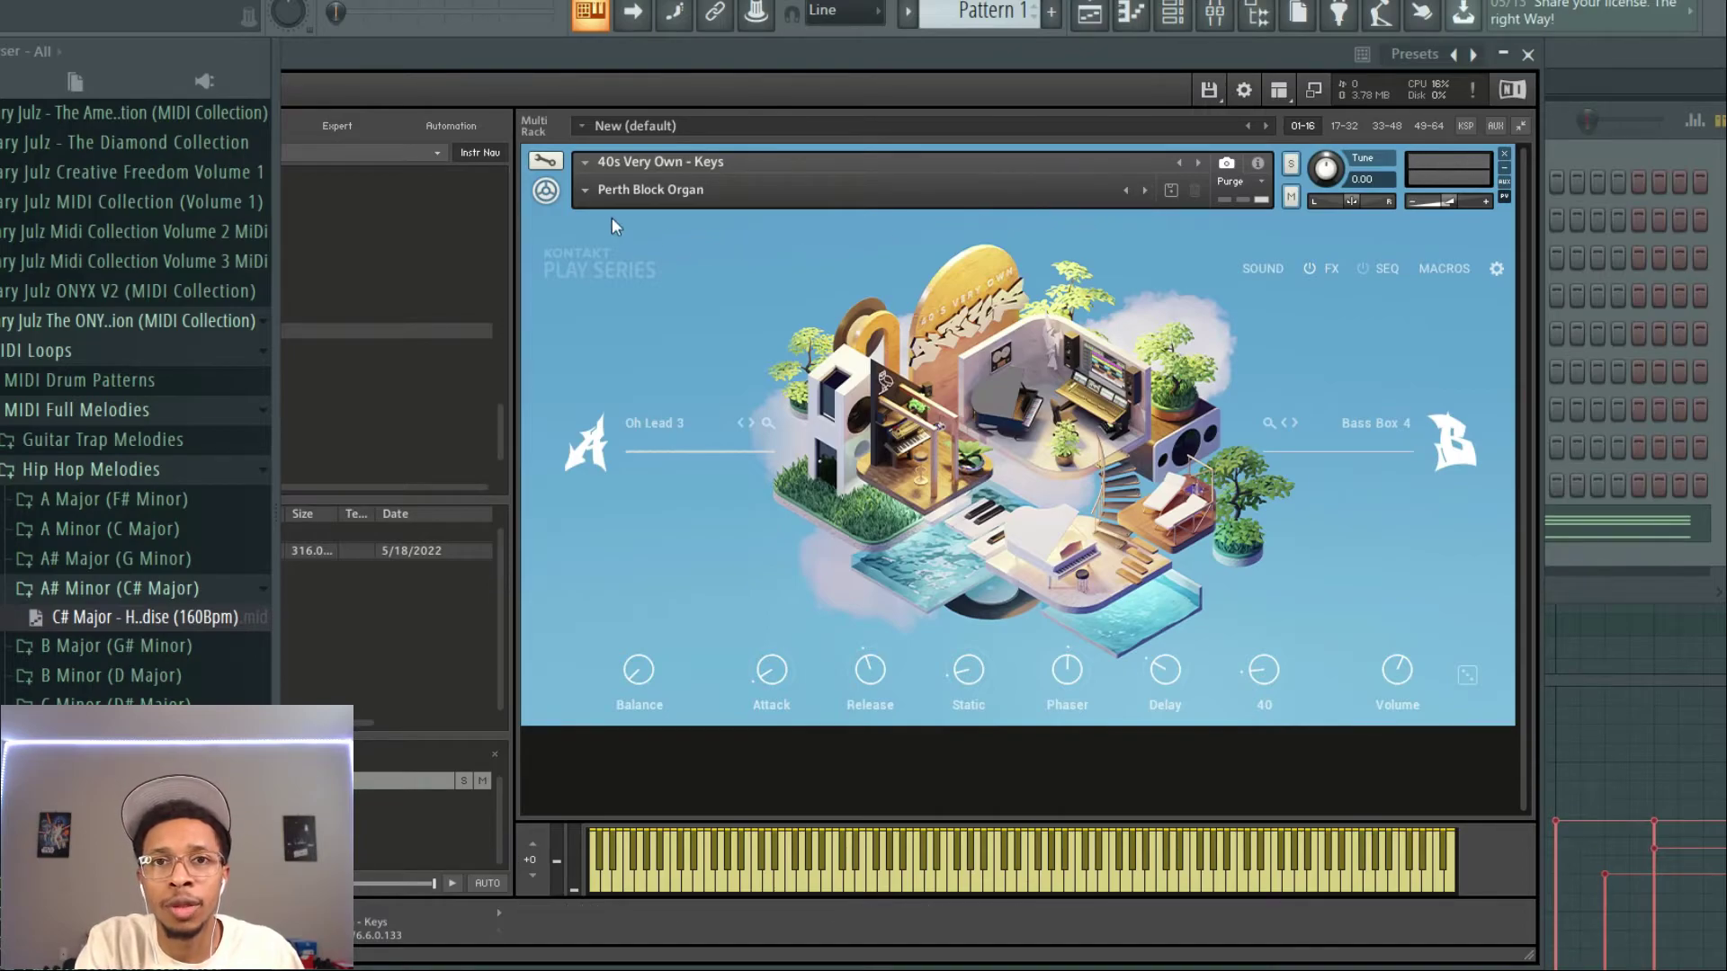
# Audition the Pad category snapshots in order from 40 Dreams & 40 Nights through 40's Warp Flute.
pyautogui.click(587, 191)
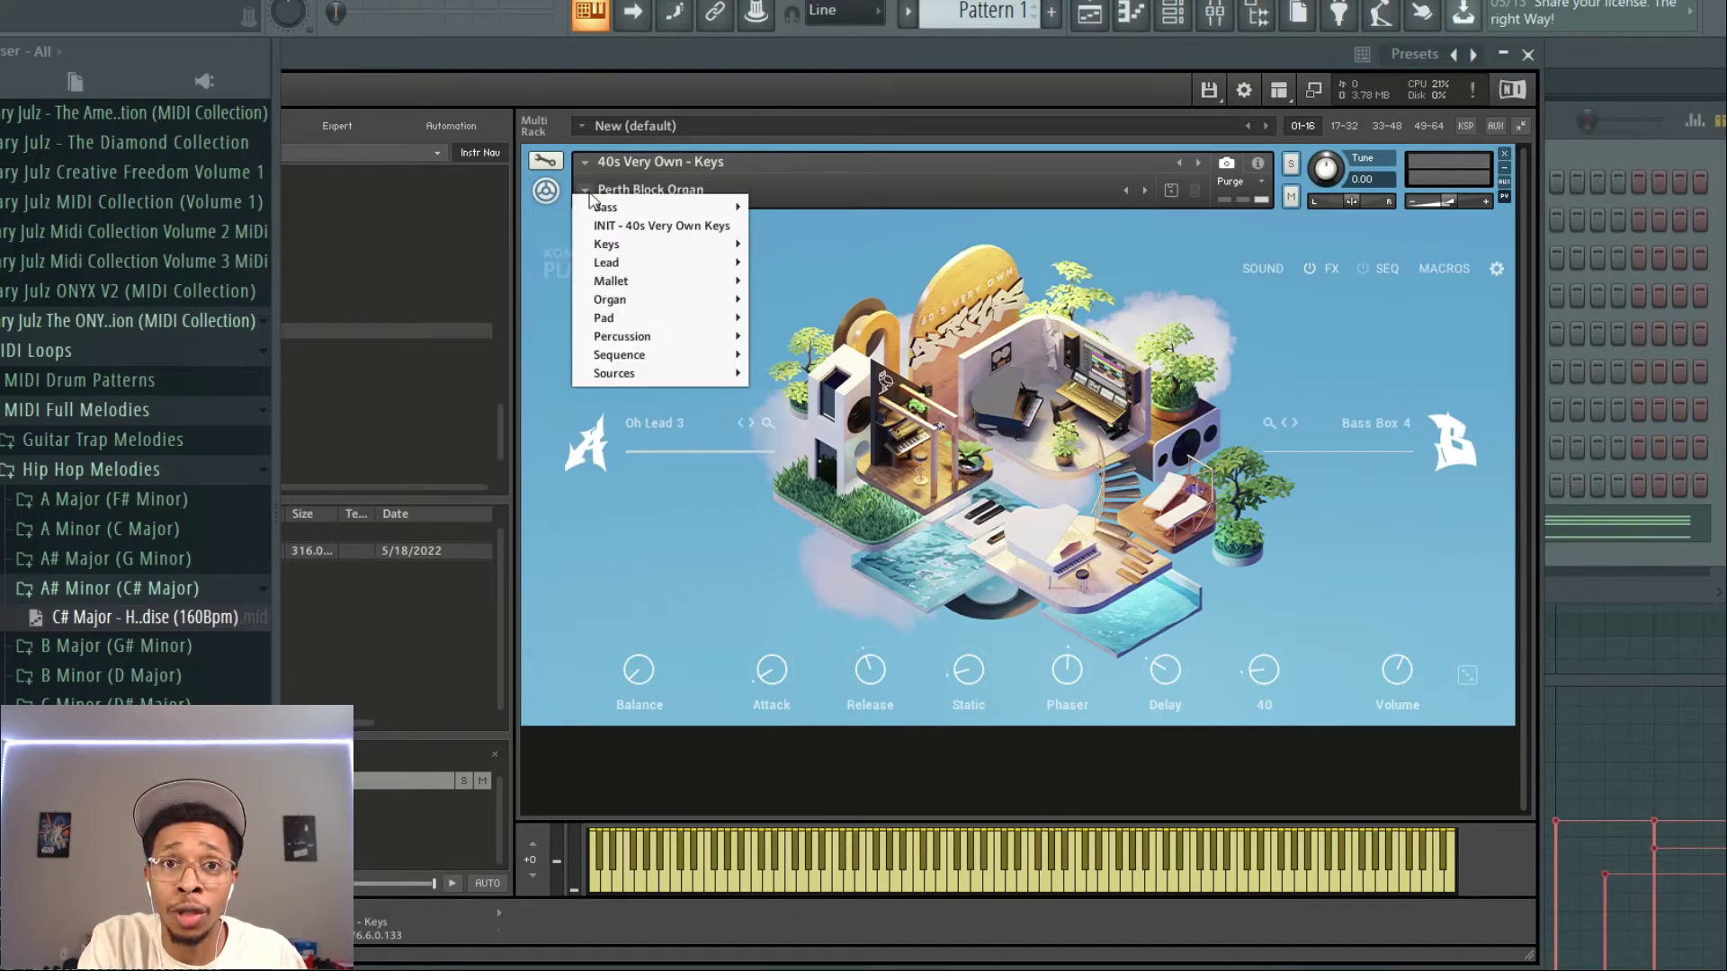
pyautogui.moveTo(665, 320)
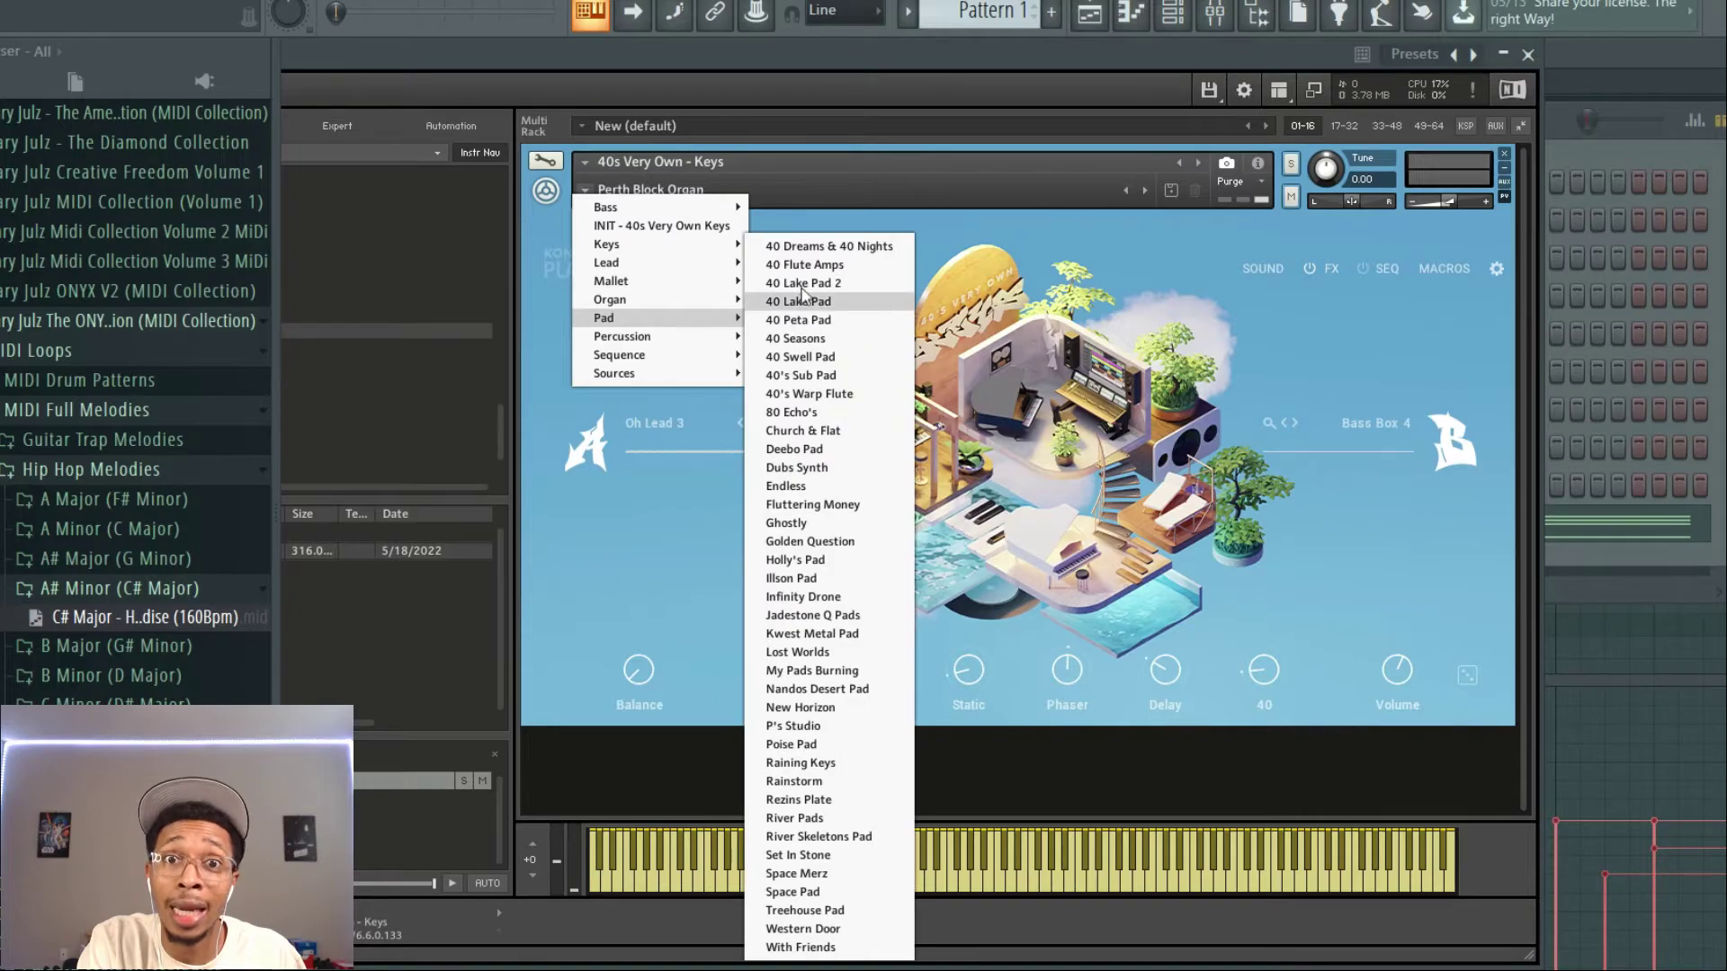
pyautogui.click(816, 247)
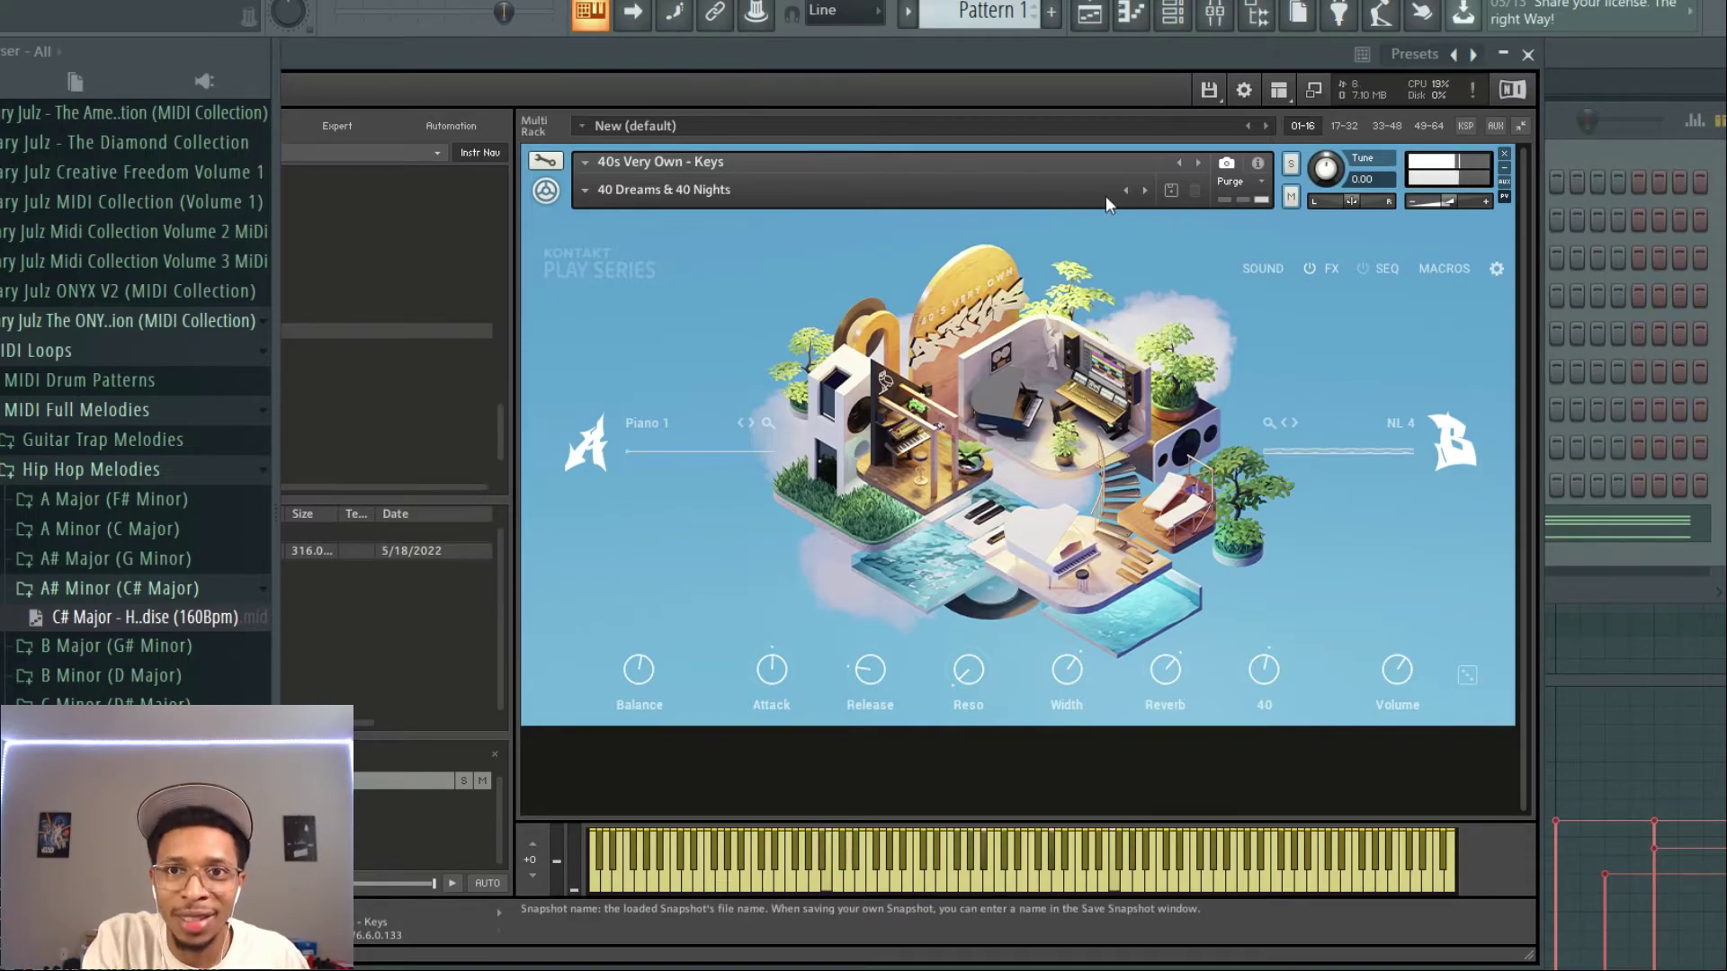
pyautogui.click(1144, 189)
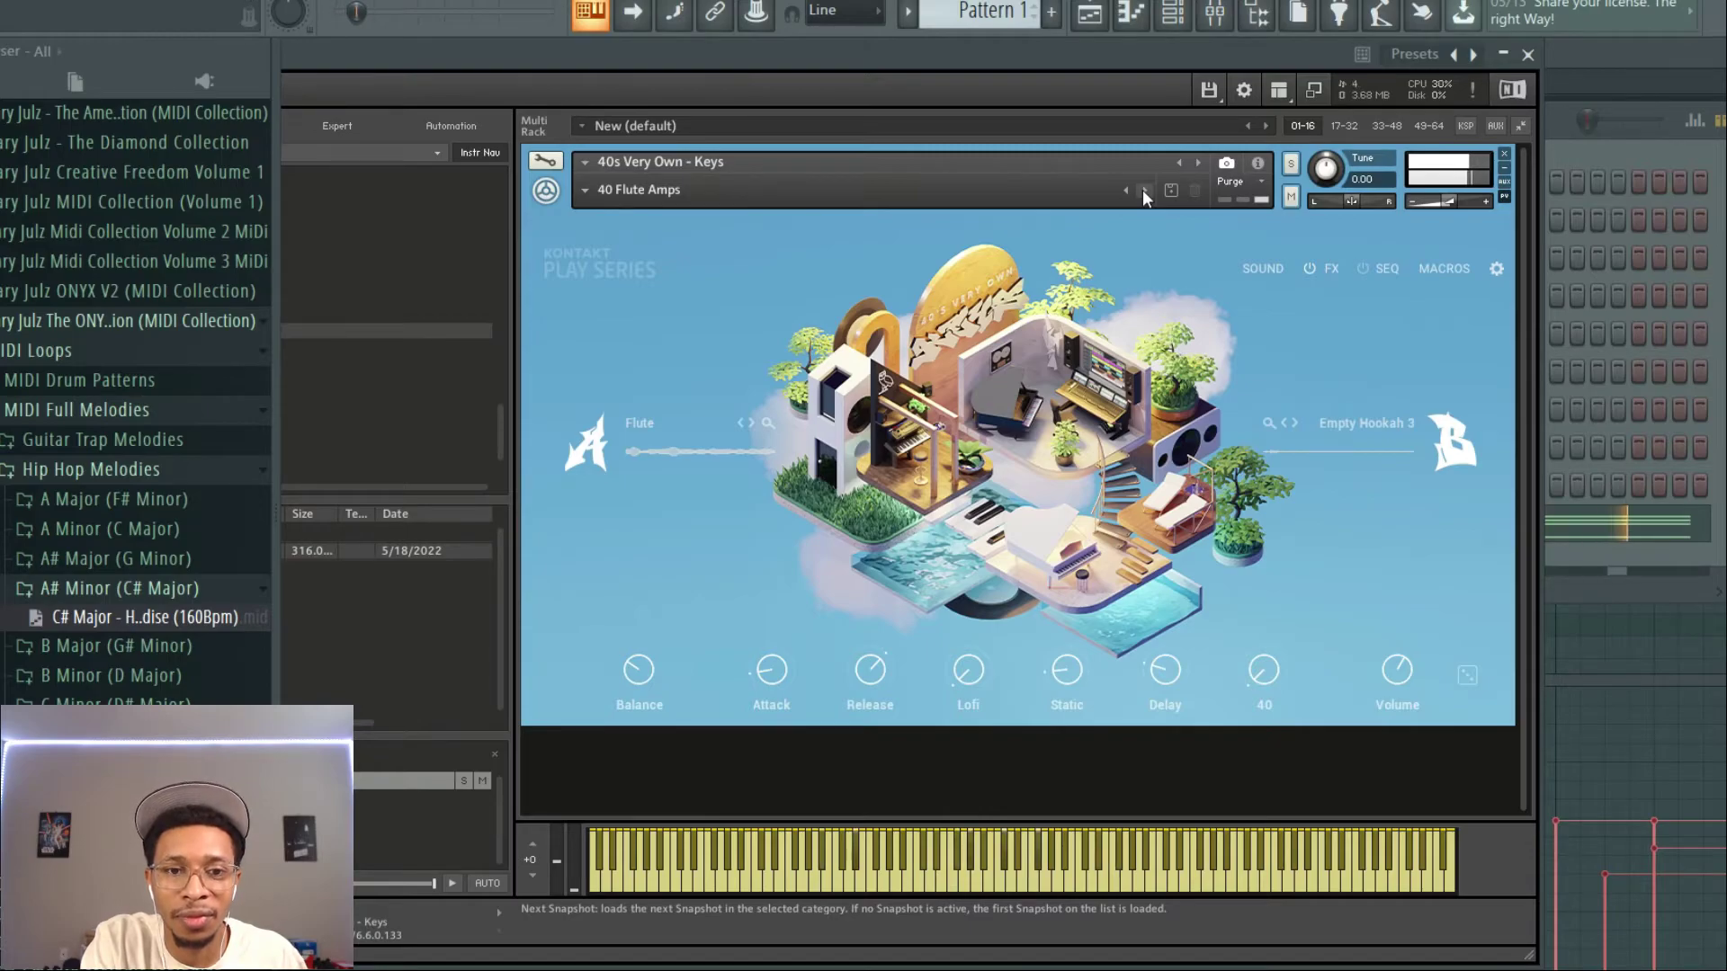
pyautogui.click(1143, 190)
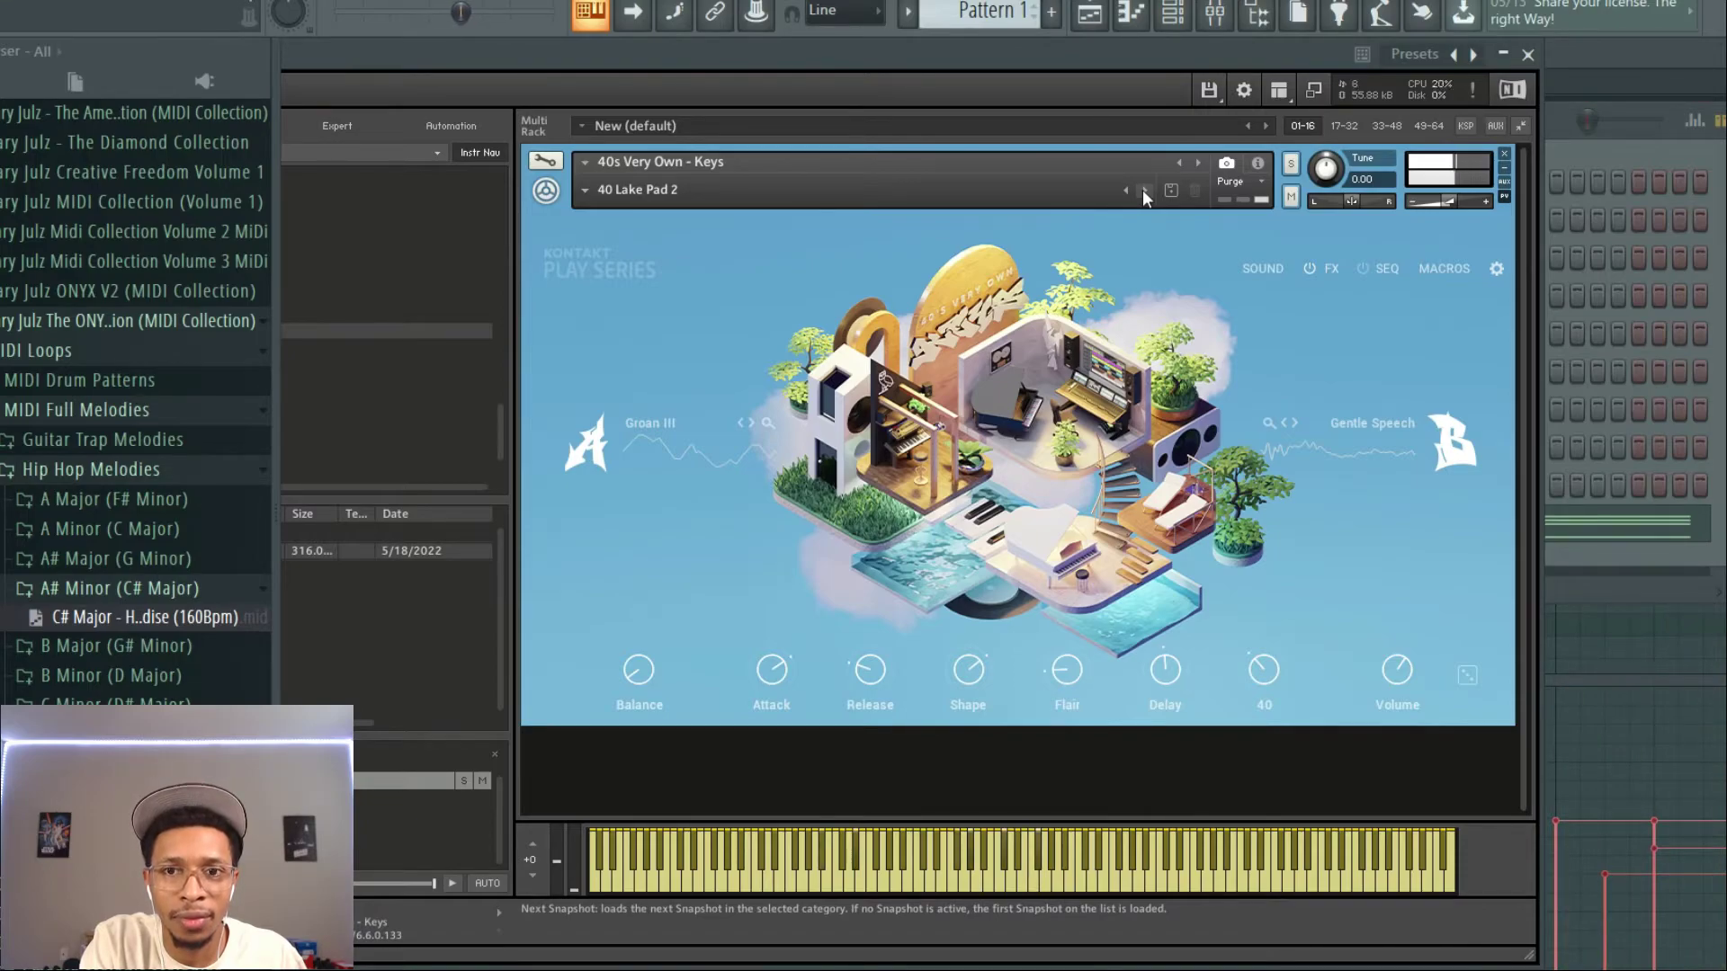
pyautogui.click(1143, 190)
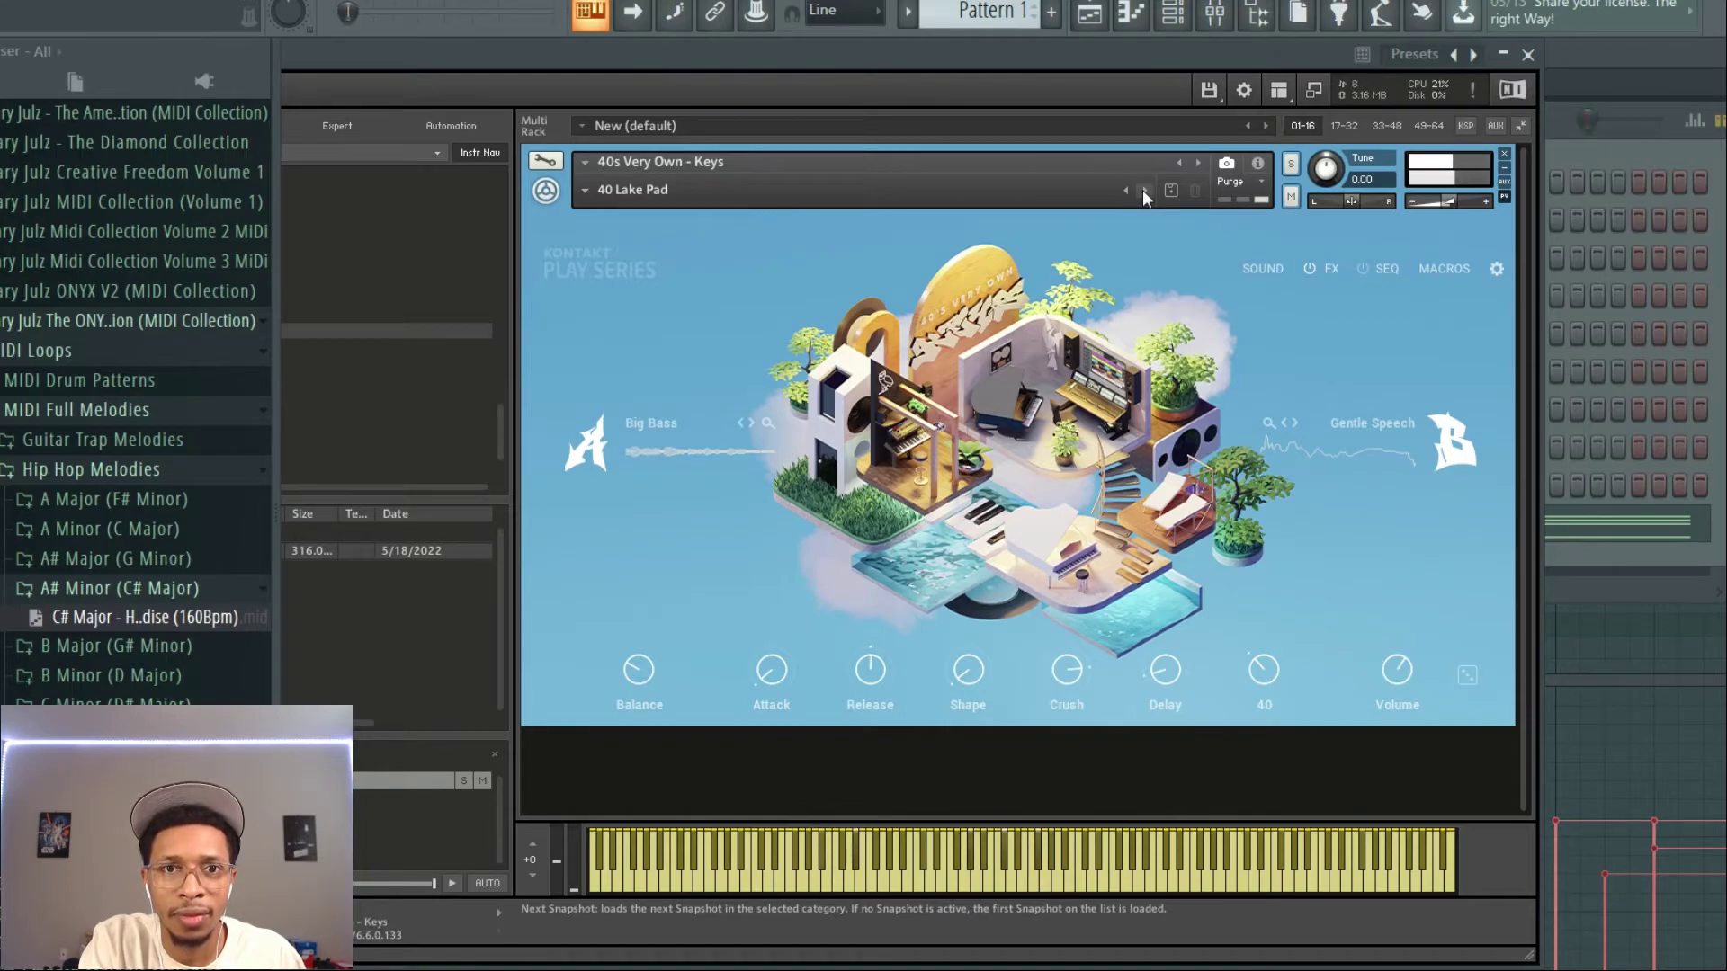
pyautogui.click(1143, 191)
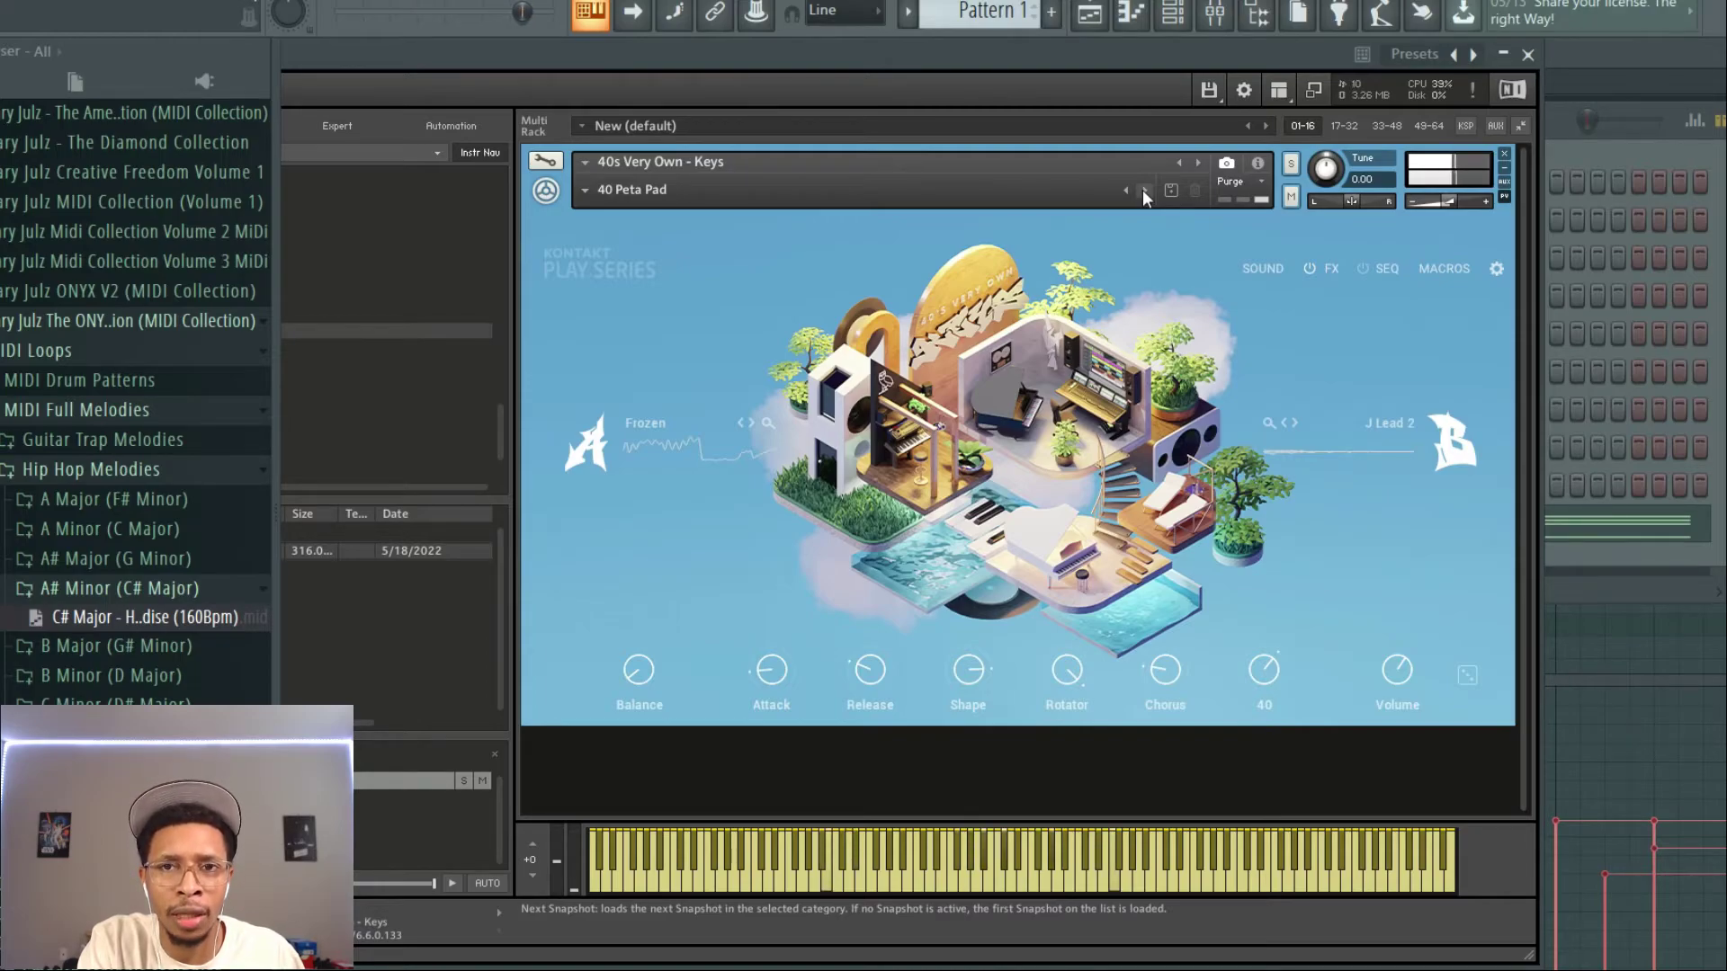
pyautogui.click(1142, 191)
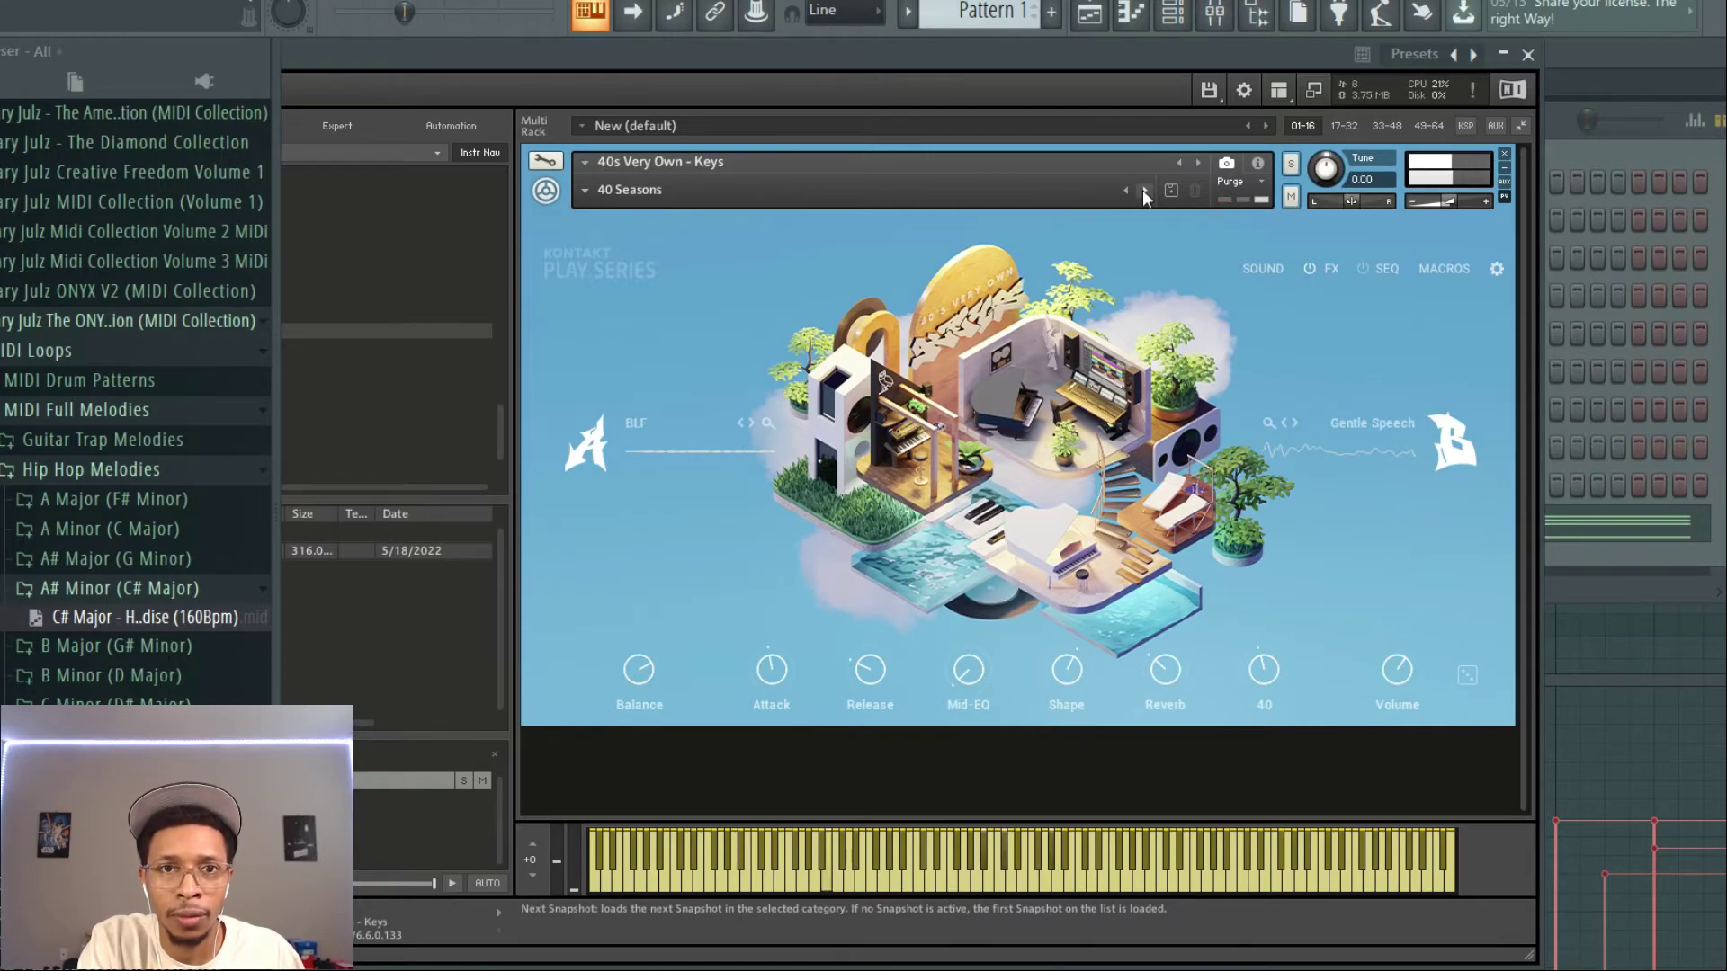
pyautogui.click(1142, 191)
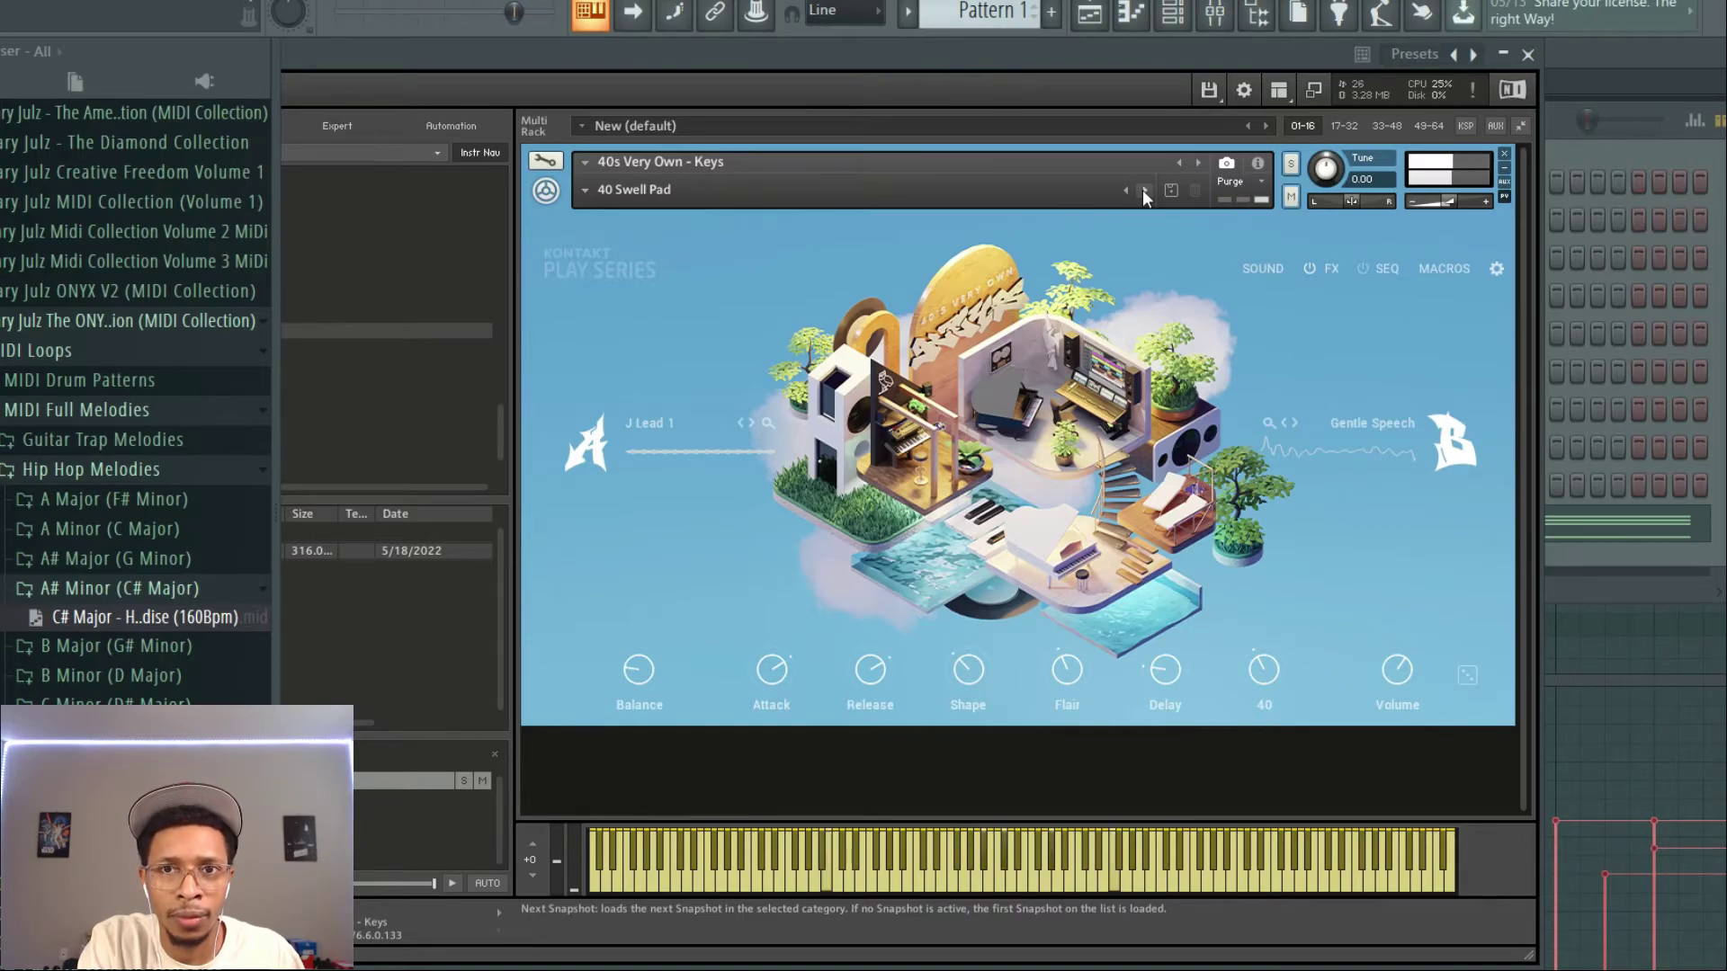
pyautogui.click(1142, 191)
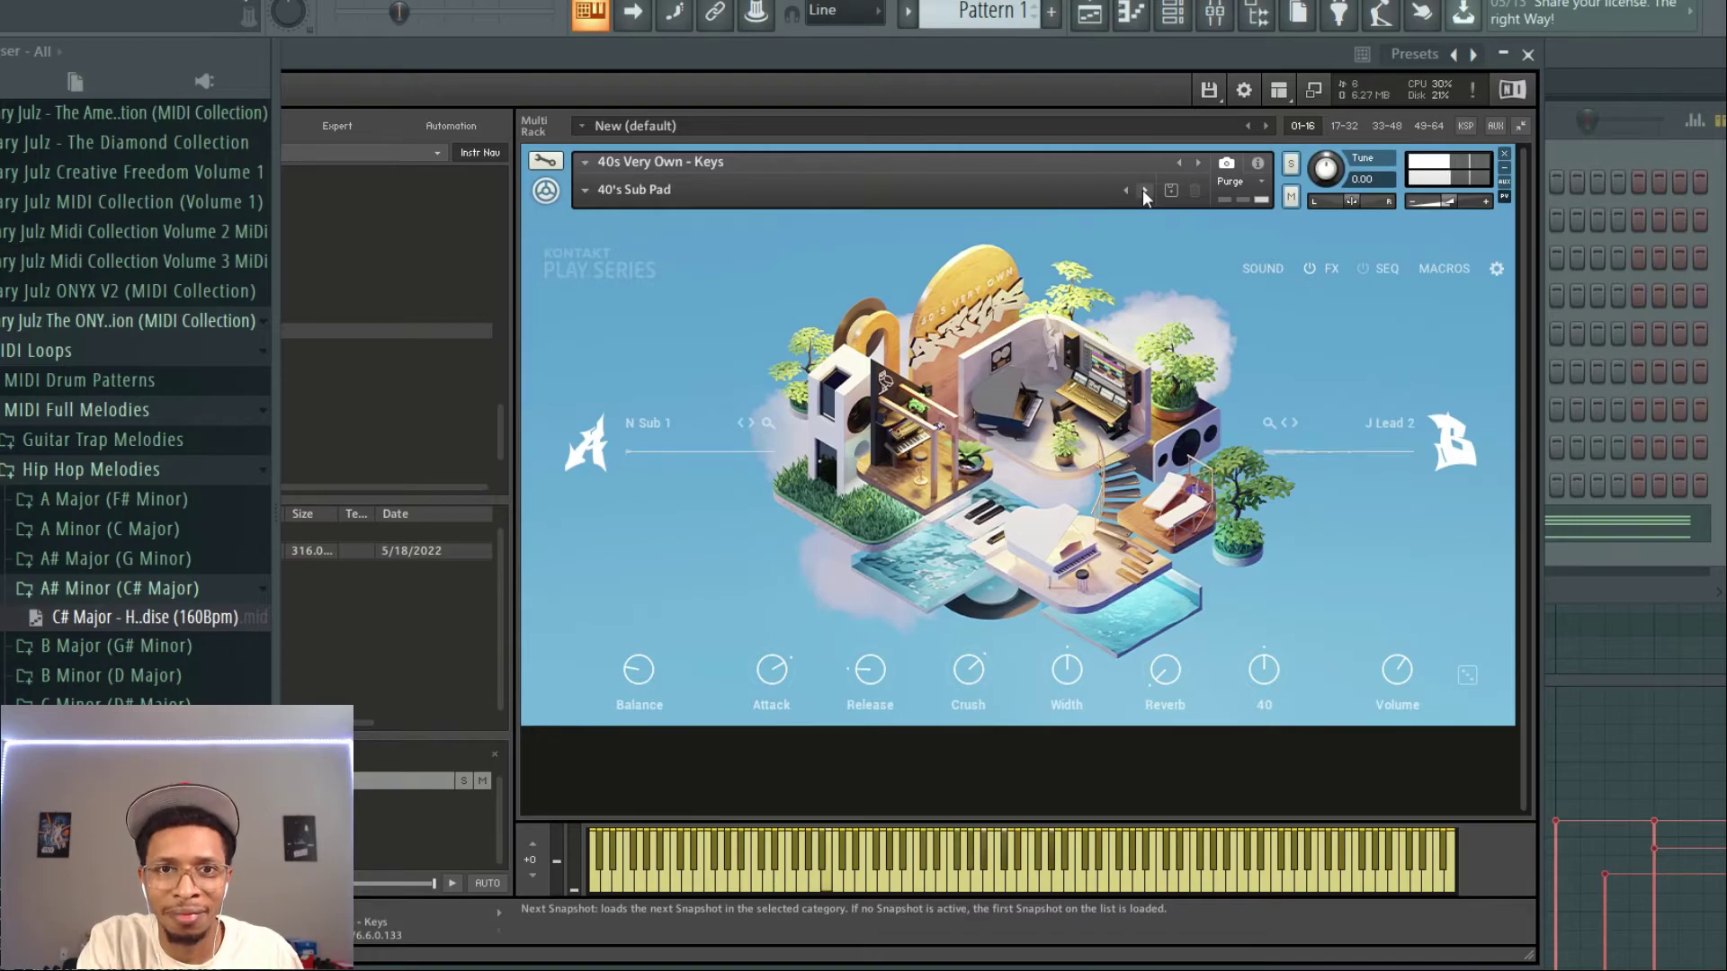
pyautogui.click(1142, 191)
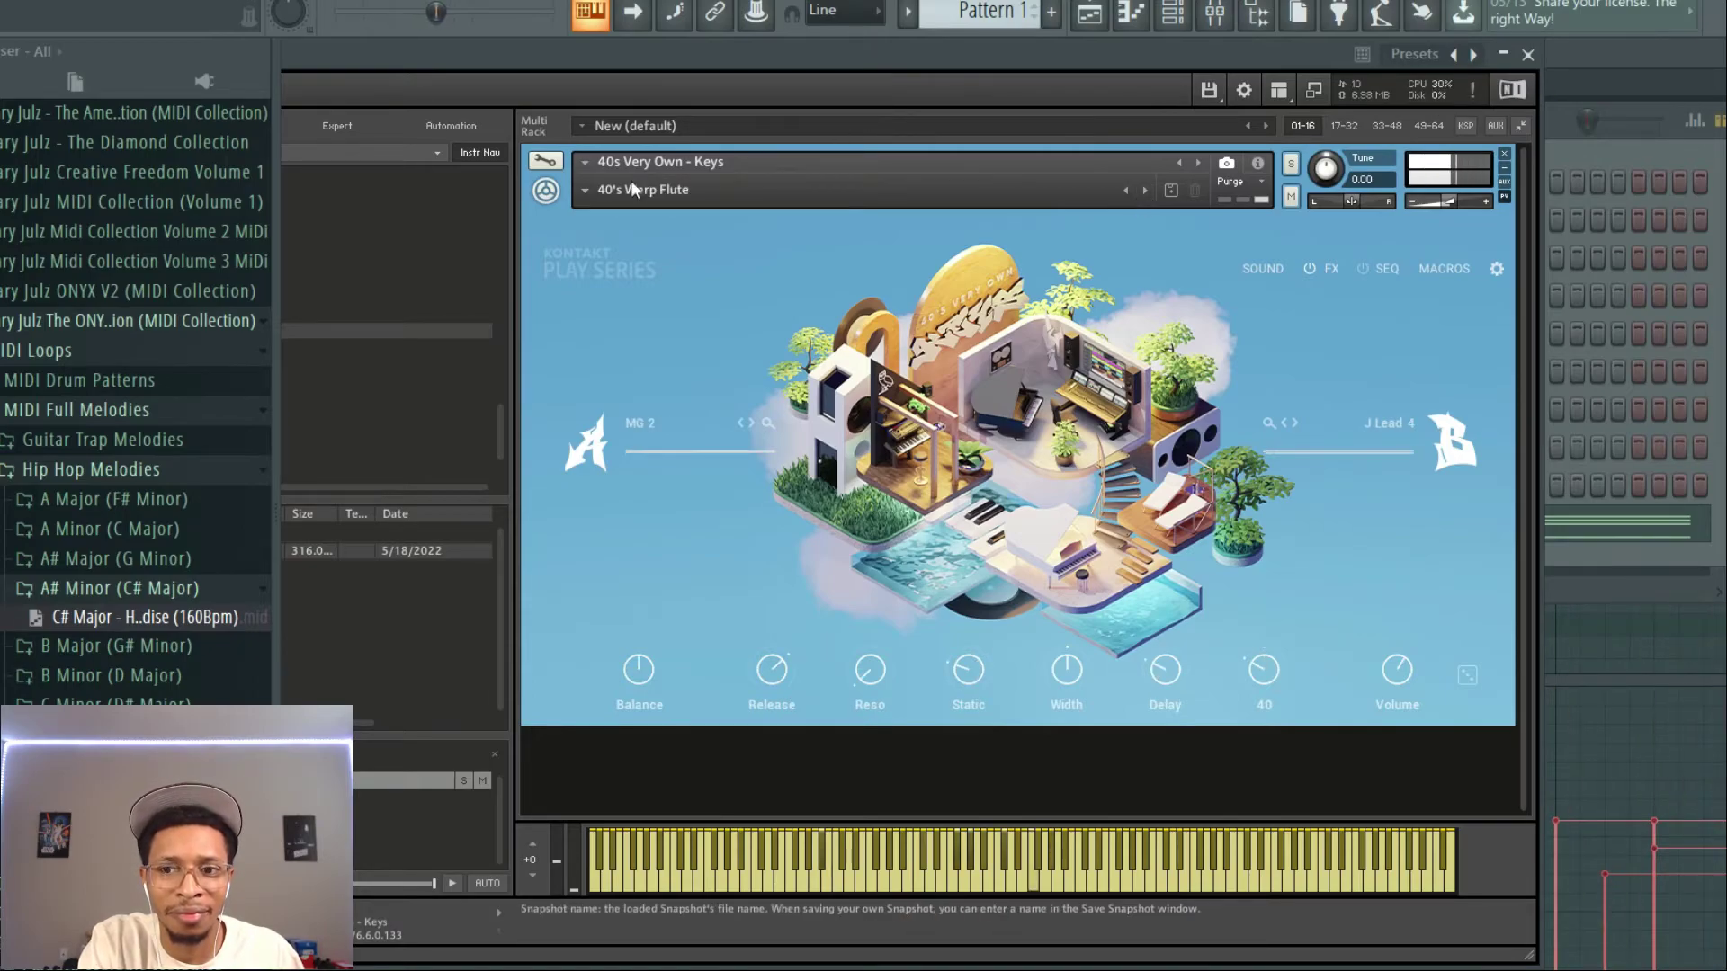
# Audition the Fire Fly Seq and Sand Man Perc snapshots from the Percussion category.
pyautogui.click(596, 193)
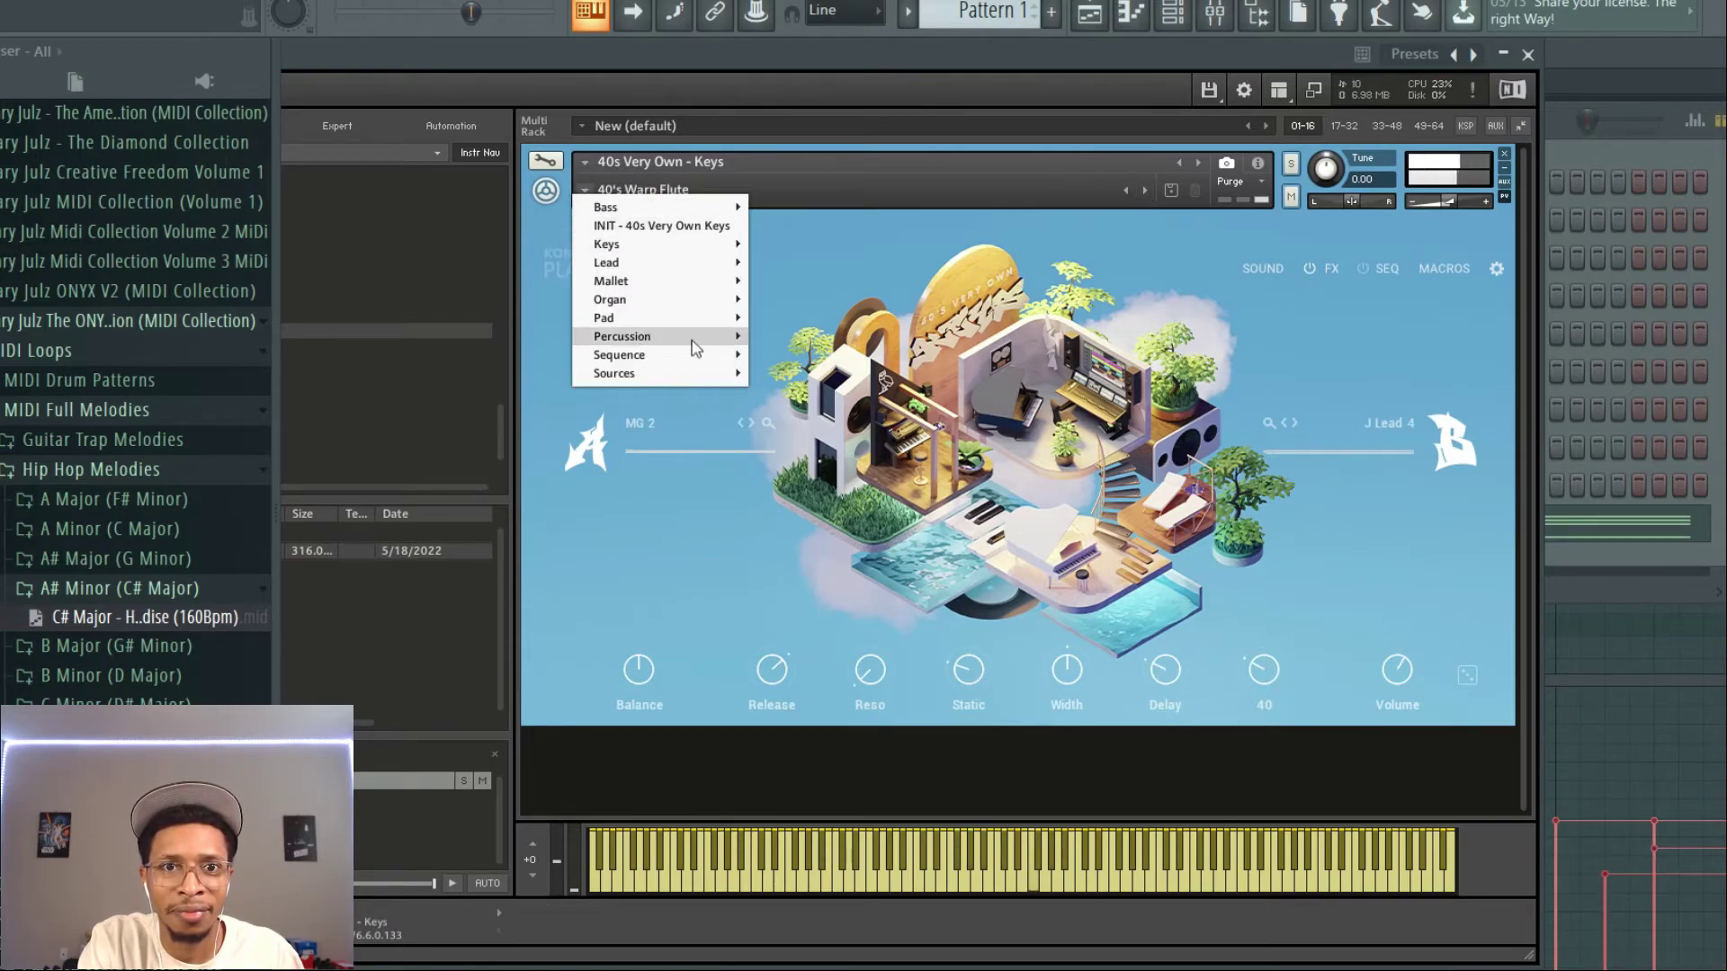
pyautogui.moveTo(734, 340)
pyautogui.click(796, 336)
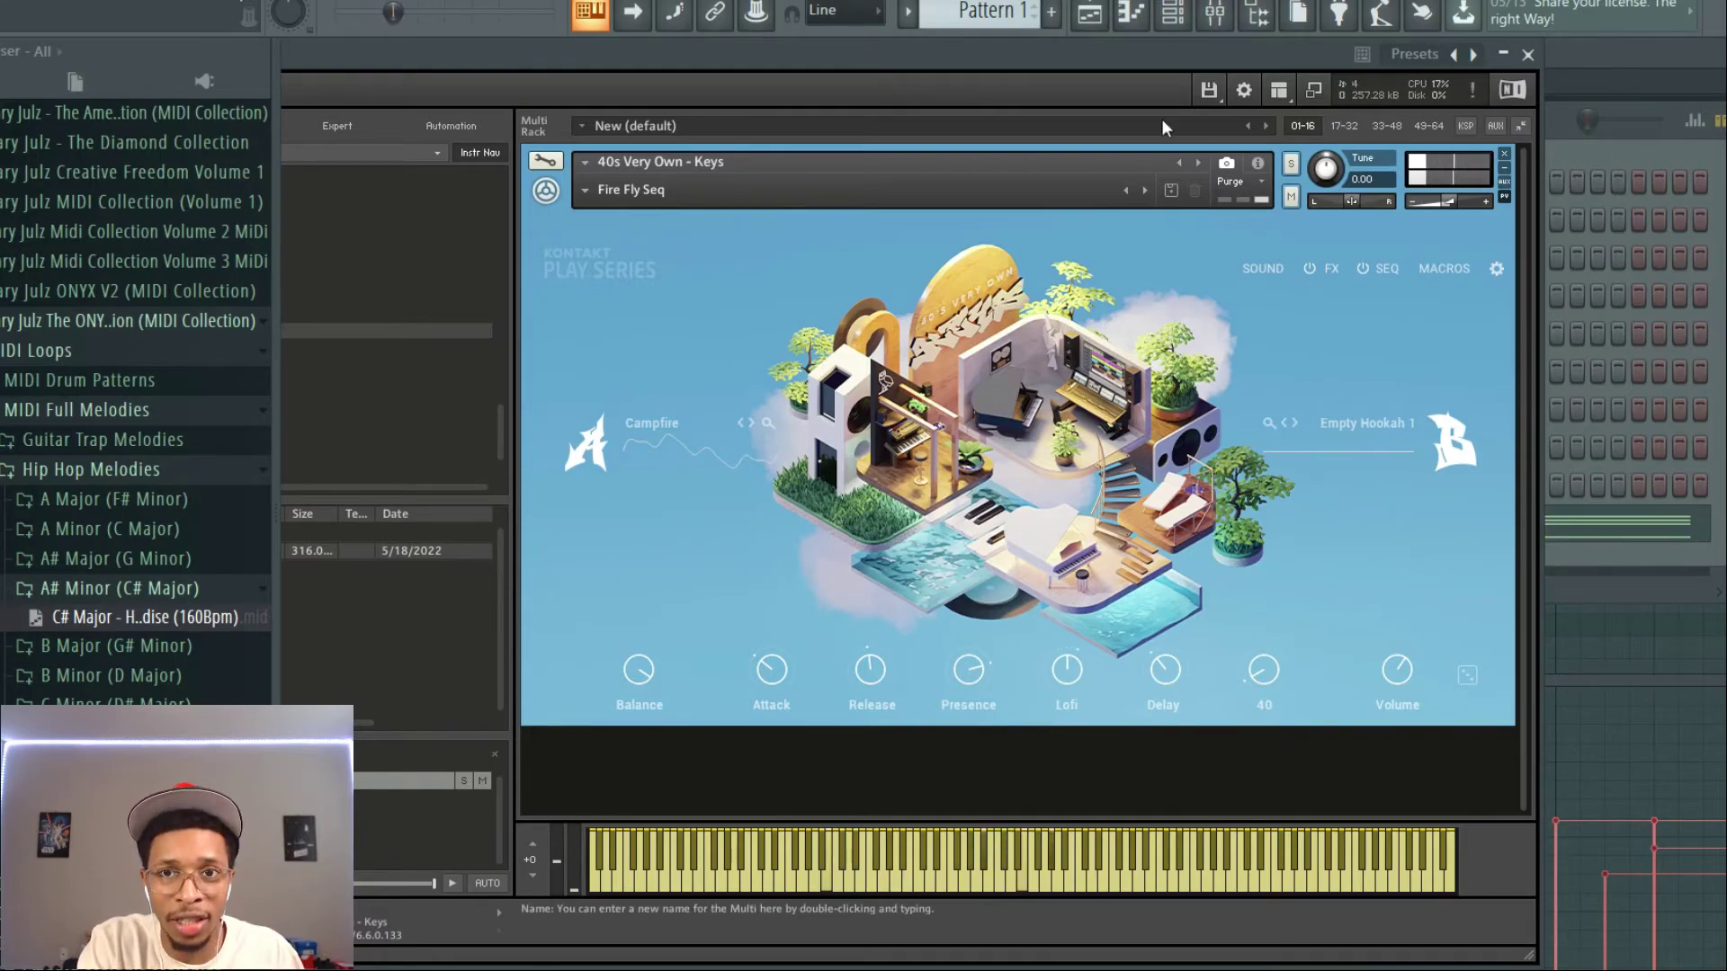
pyautogui.click(1144, 189)
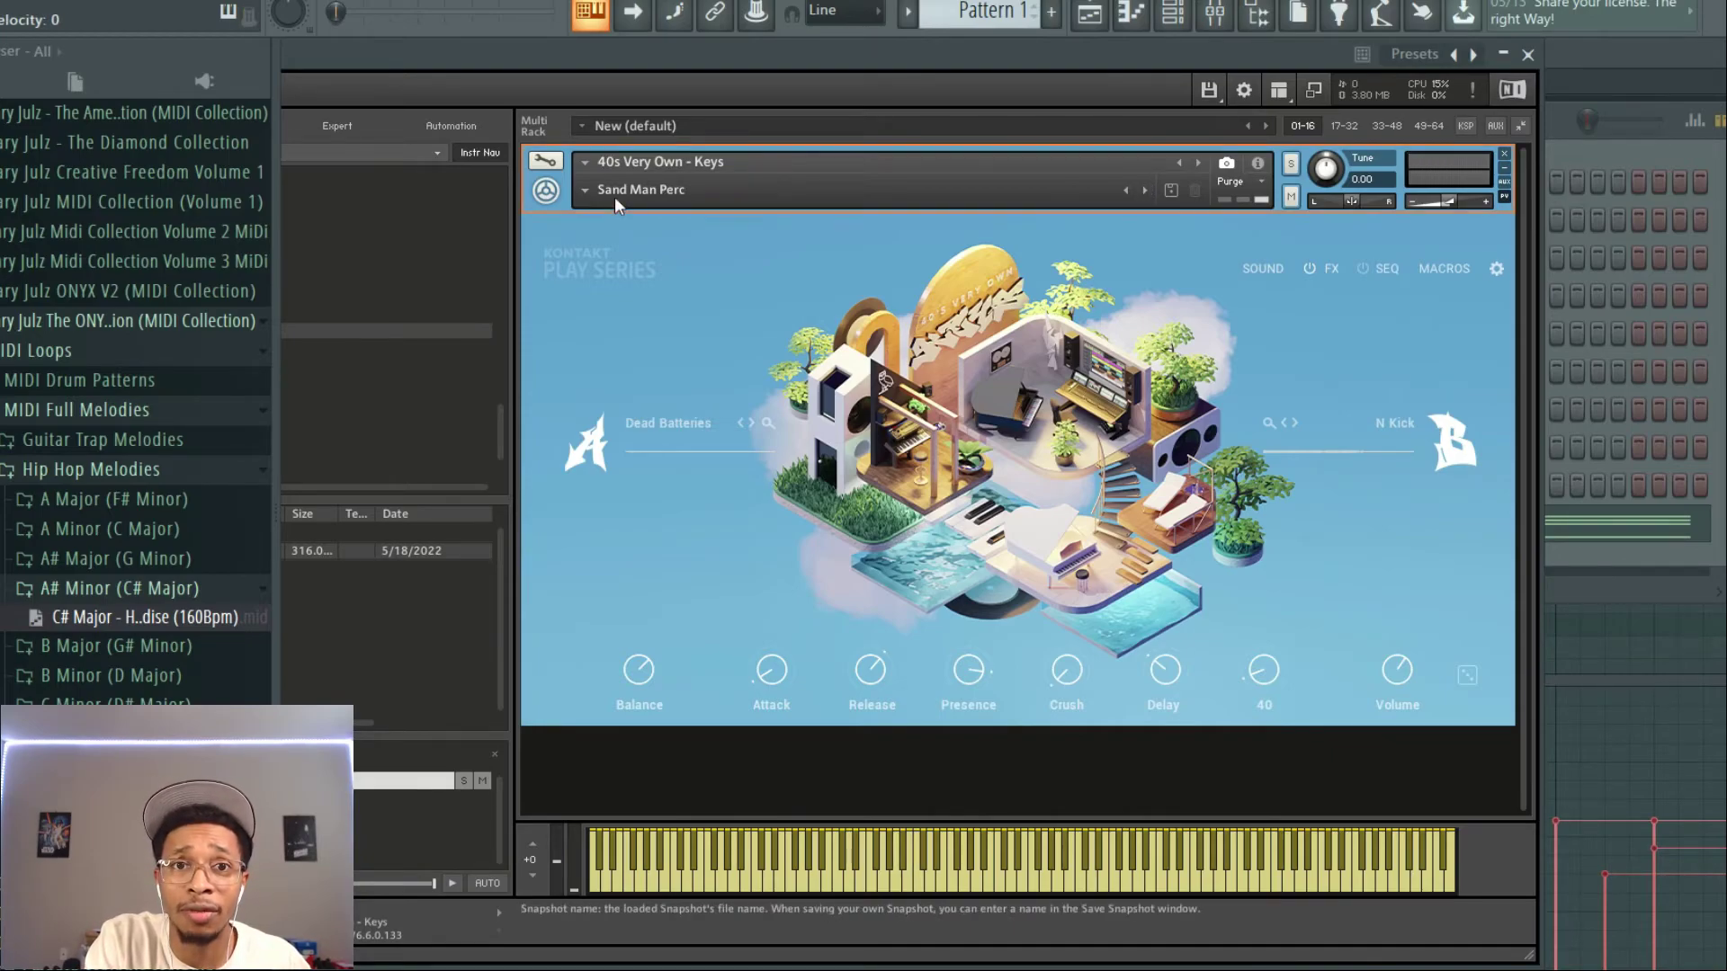
# Audition the 80's Seq, A Vibe Seq and Fry Skulls Seq snapshots from the Sequence category by playing single notes on the virtual keyboard.
pyautogui.click(586, 192)
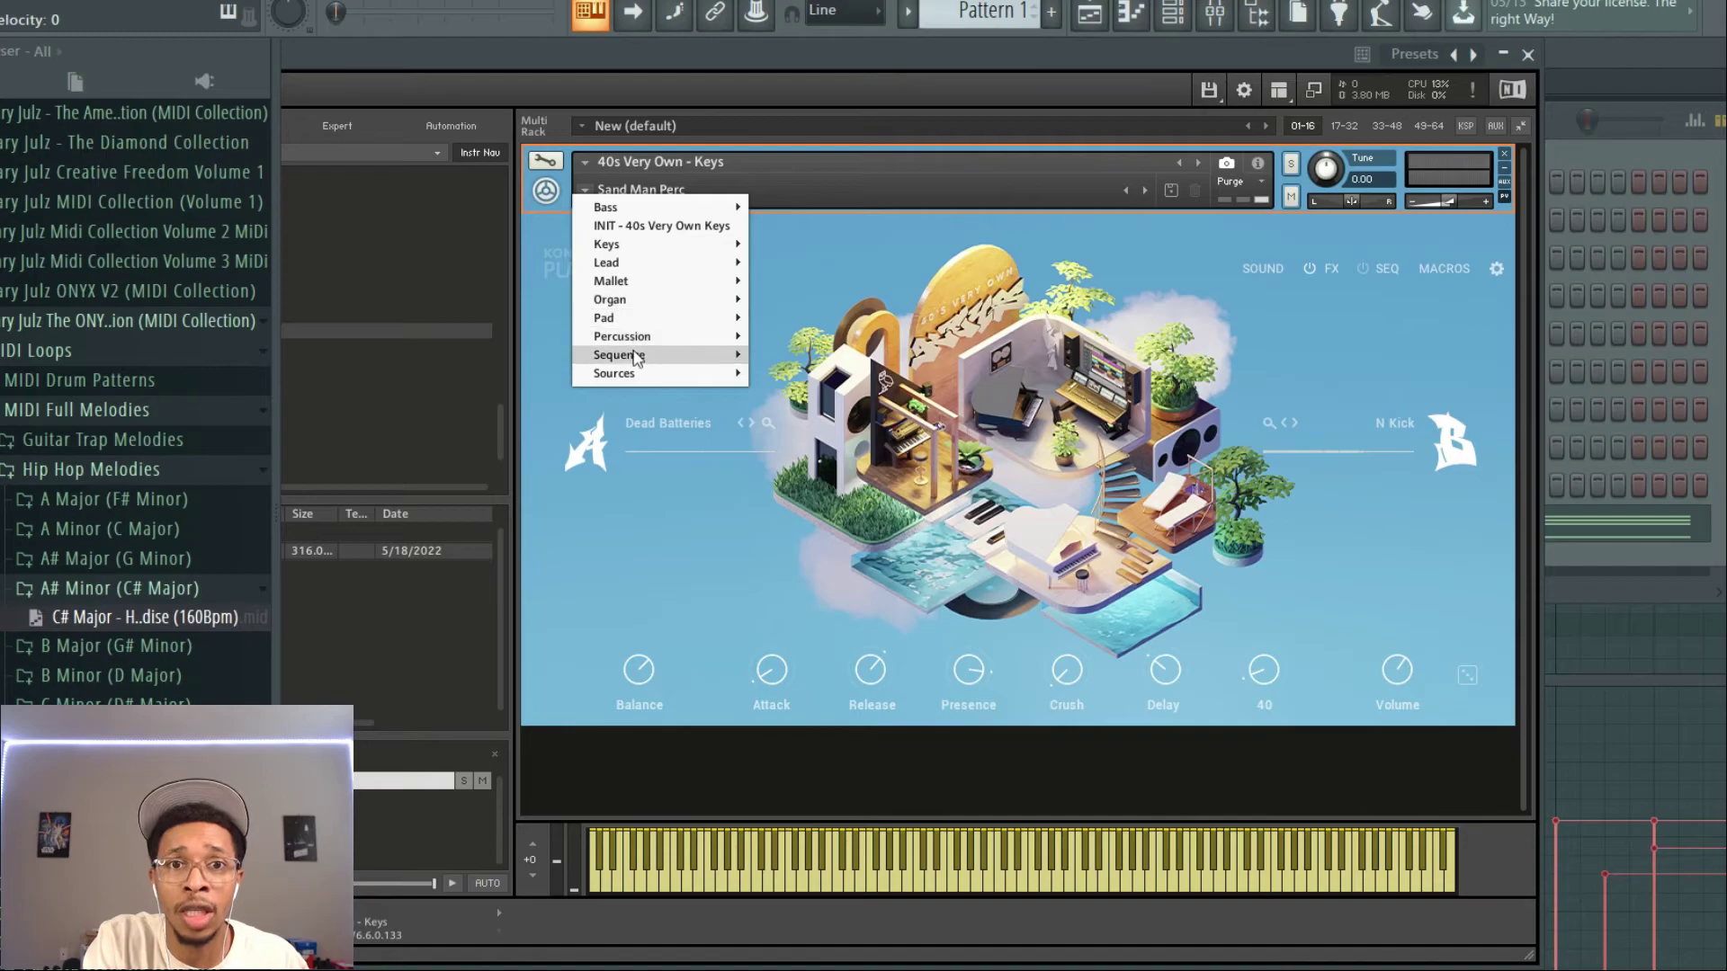
pyautogui.moveTo(639, 355)
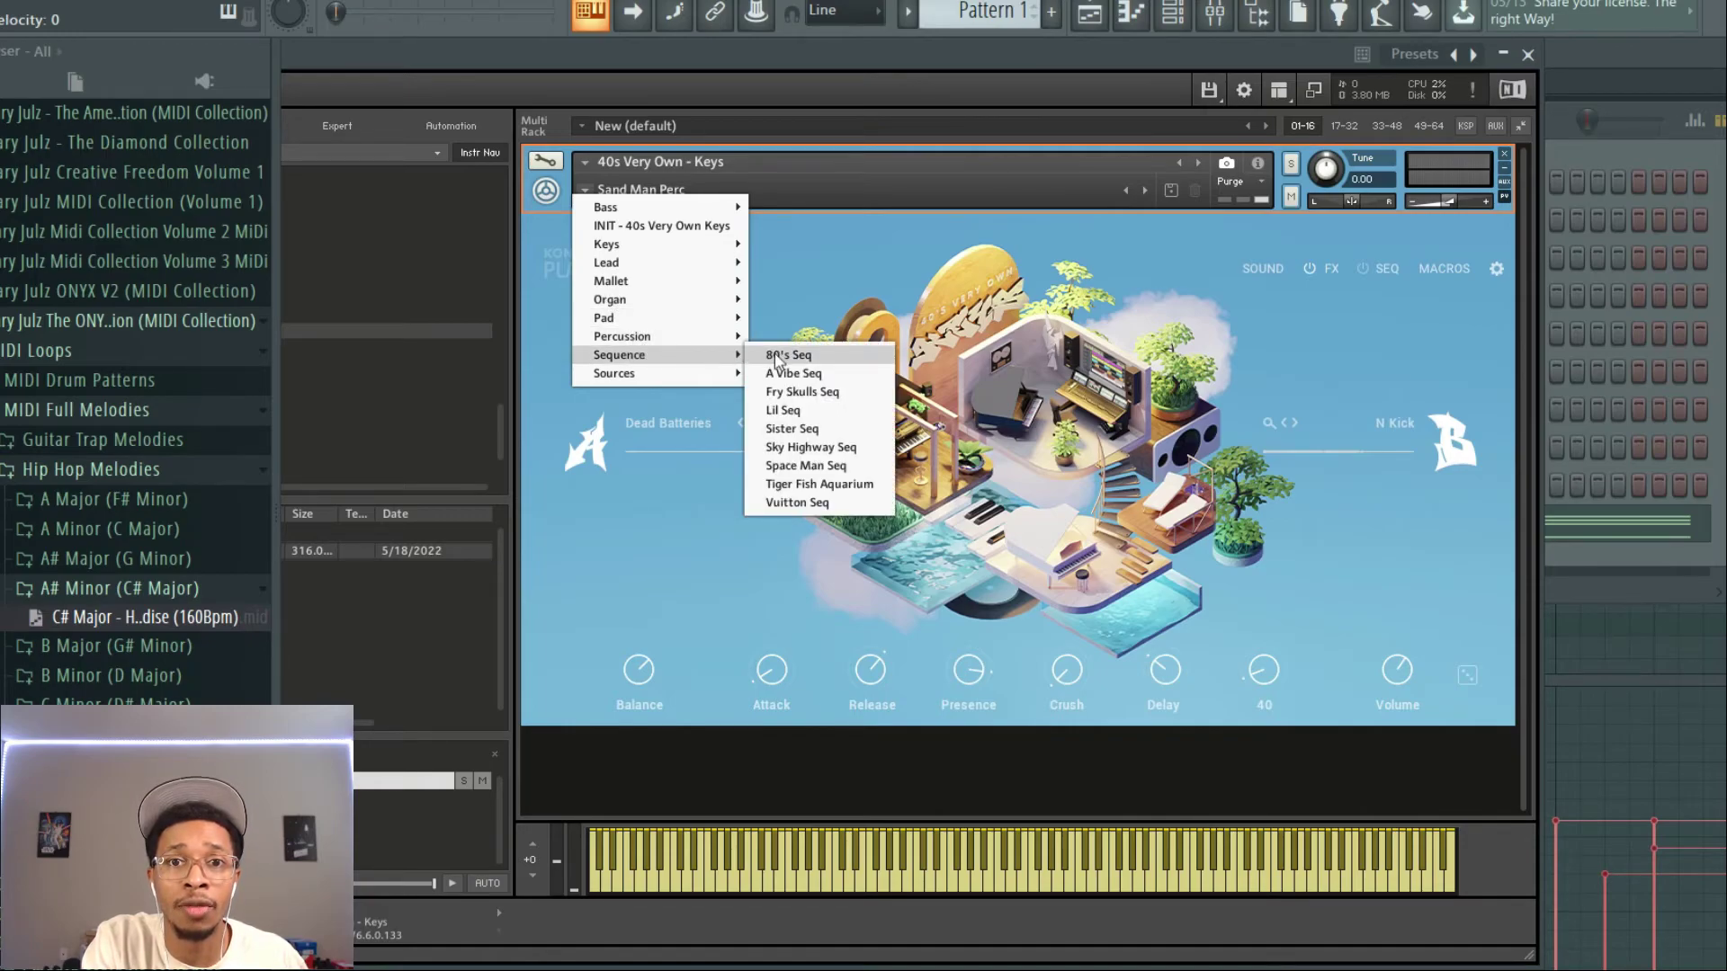
pyautogui.click(775, 356)
pyautogui.click(704, 869)
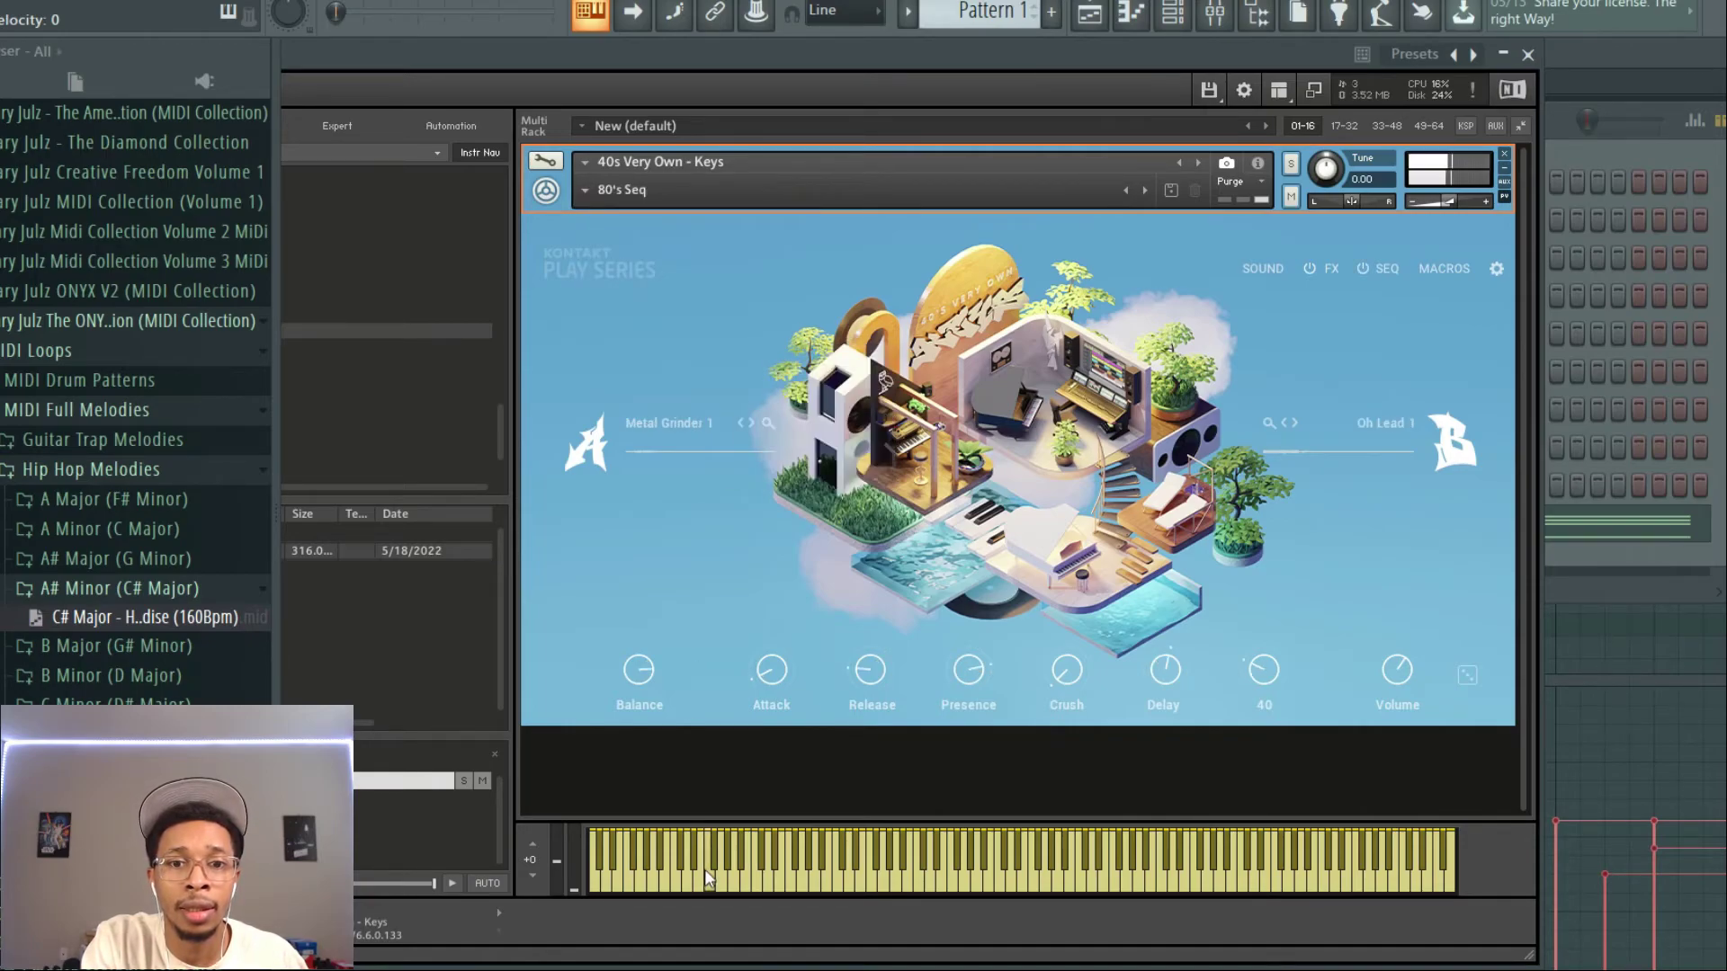
pyautogui.click(922, 879)
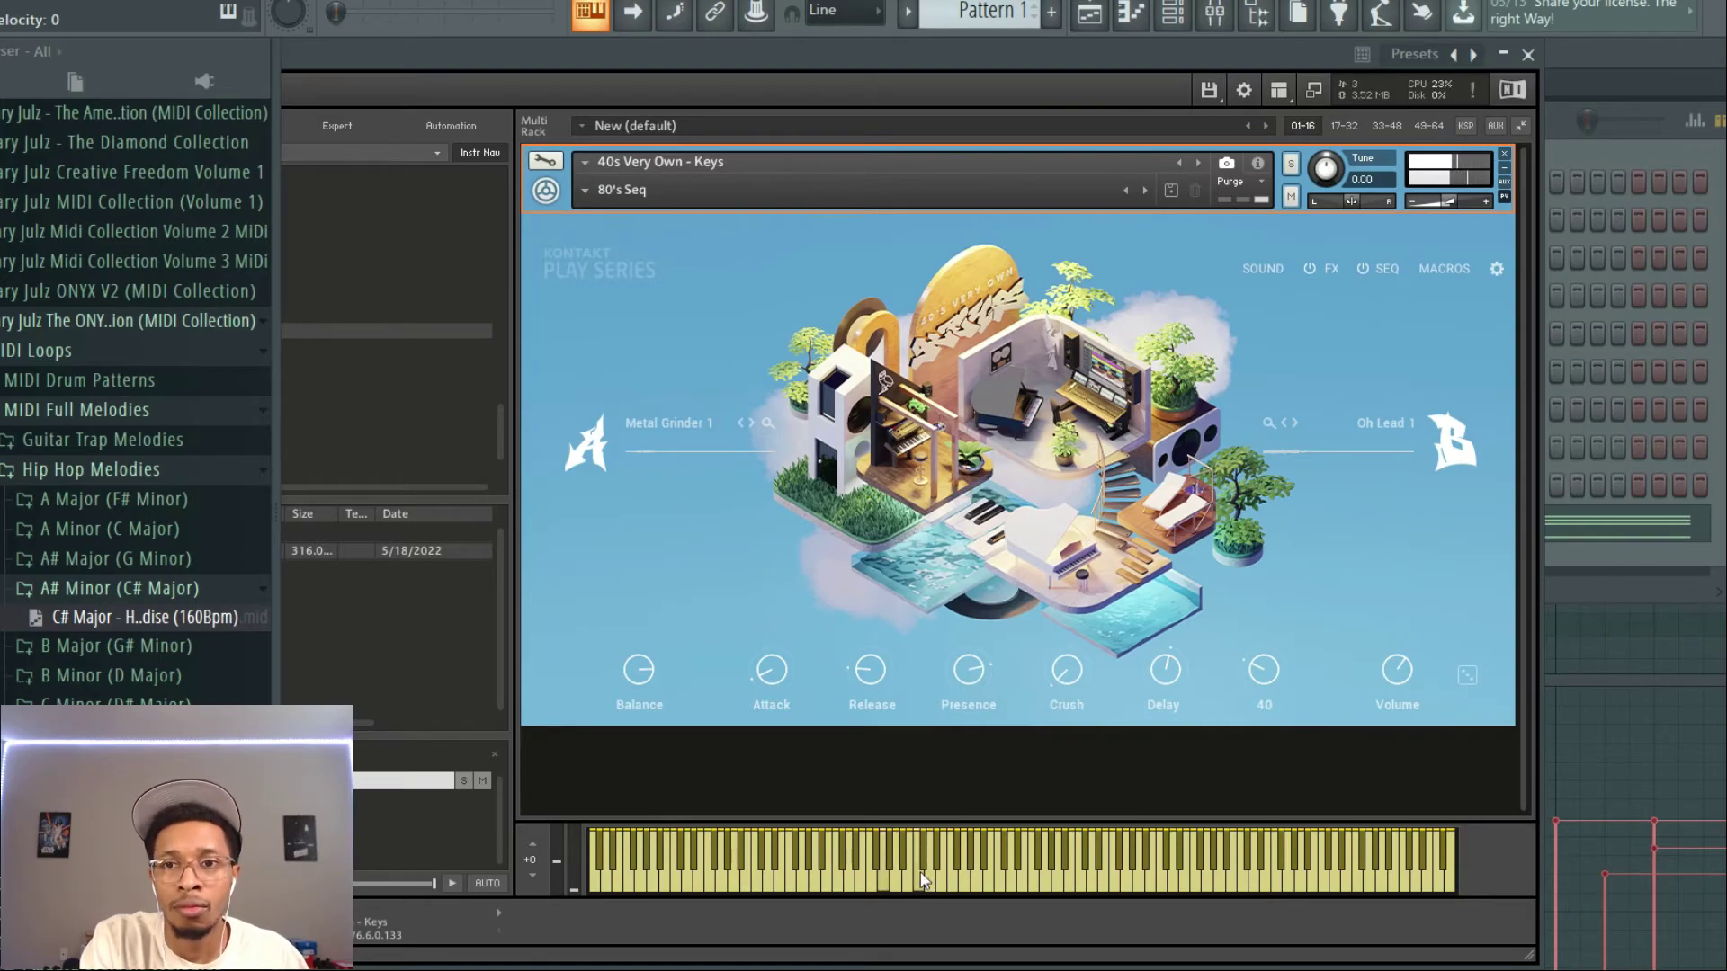
pyautogui.click(1145, 191)
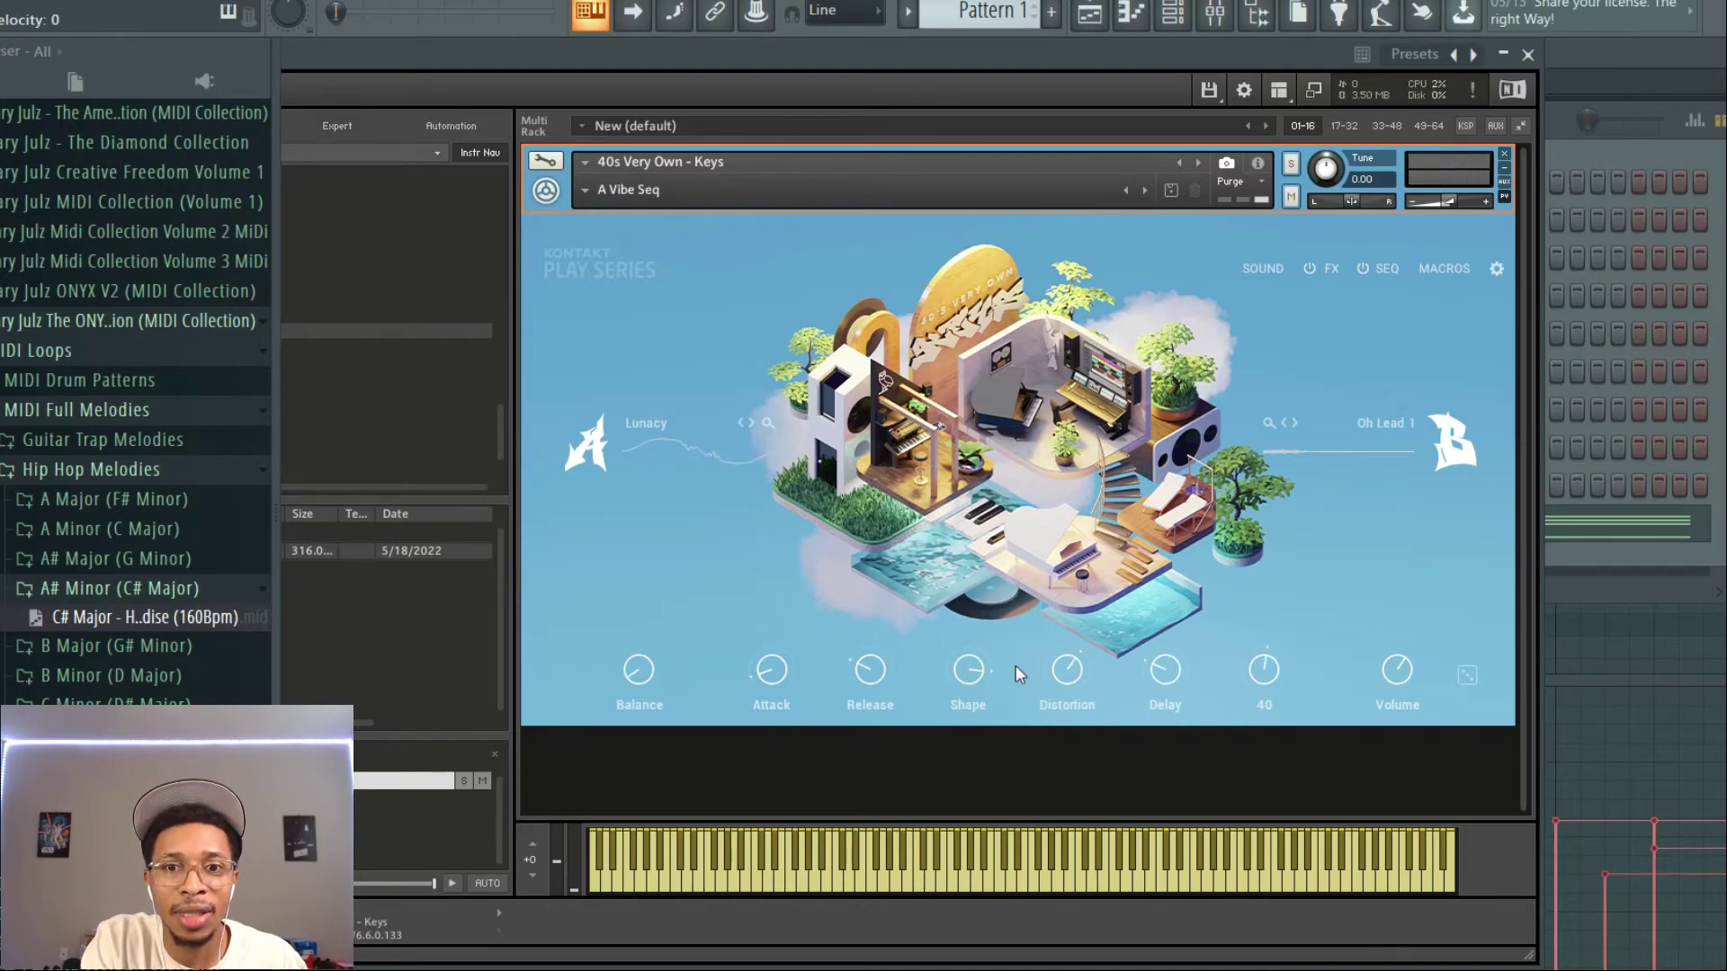
pyautogui.click(1004, 885)
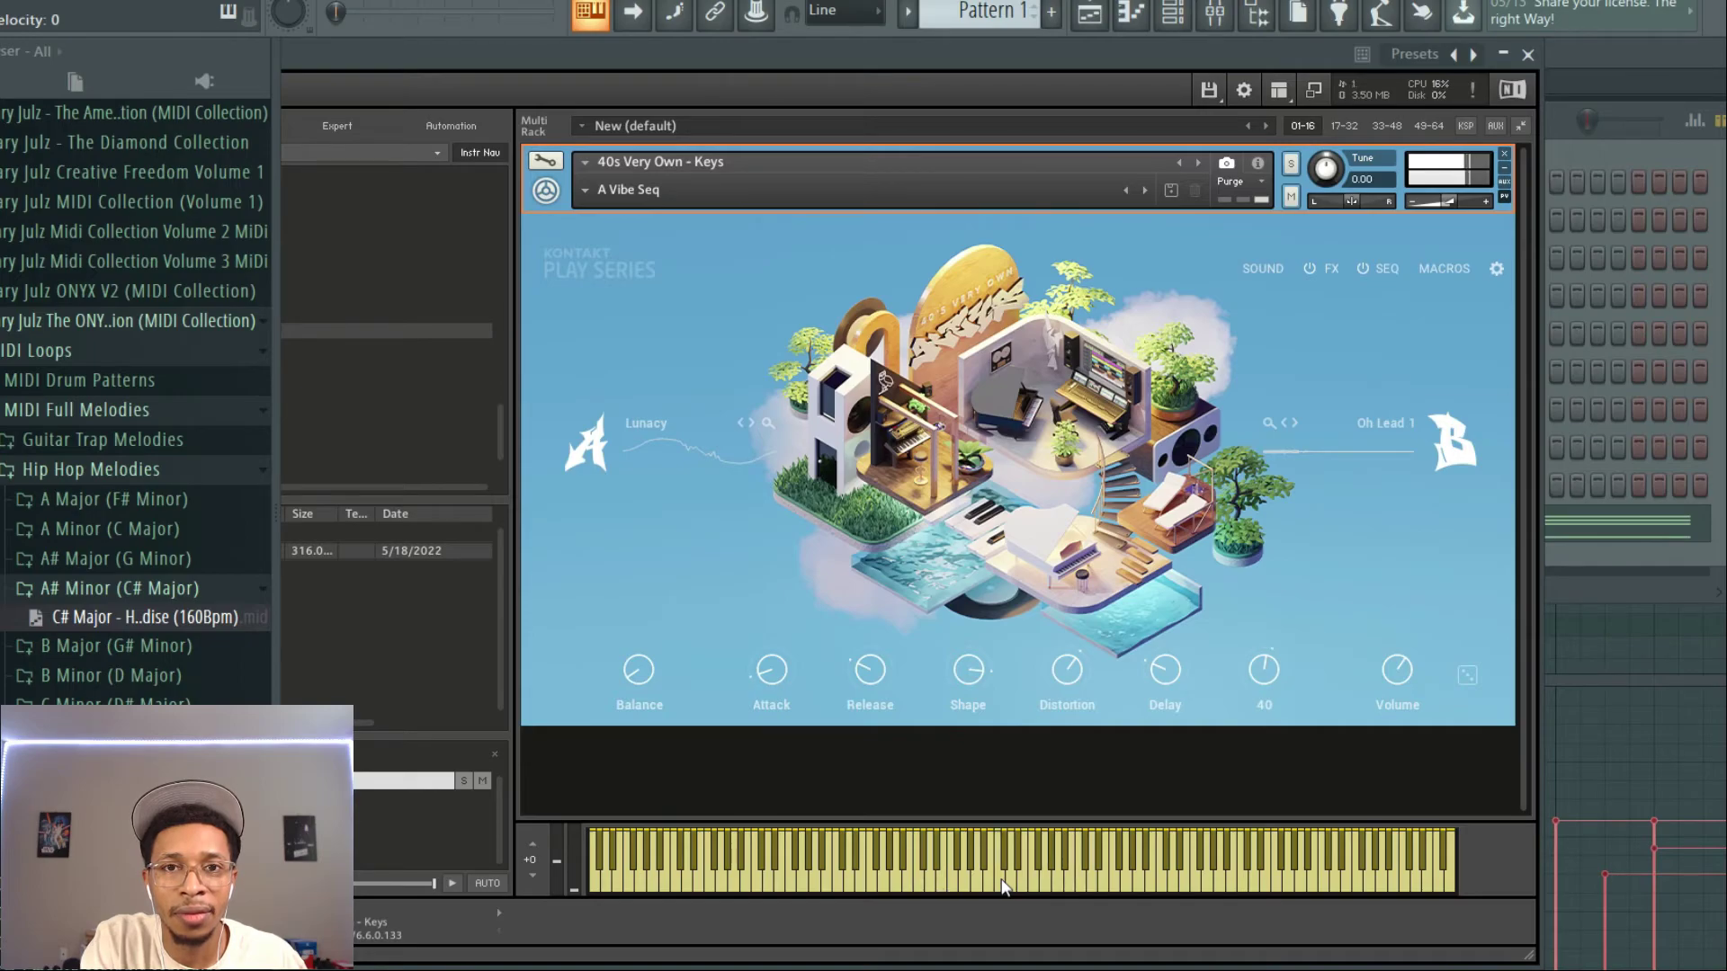
pyautogui.click(1144, 190)
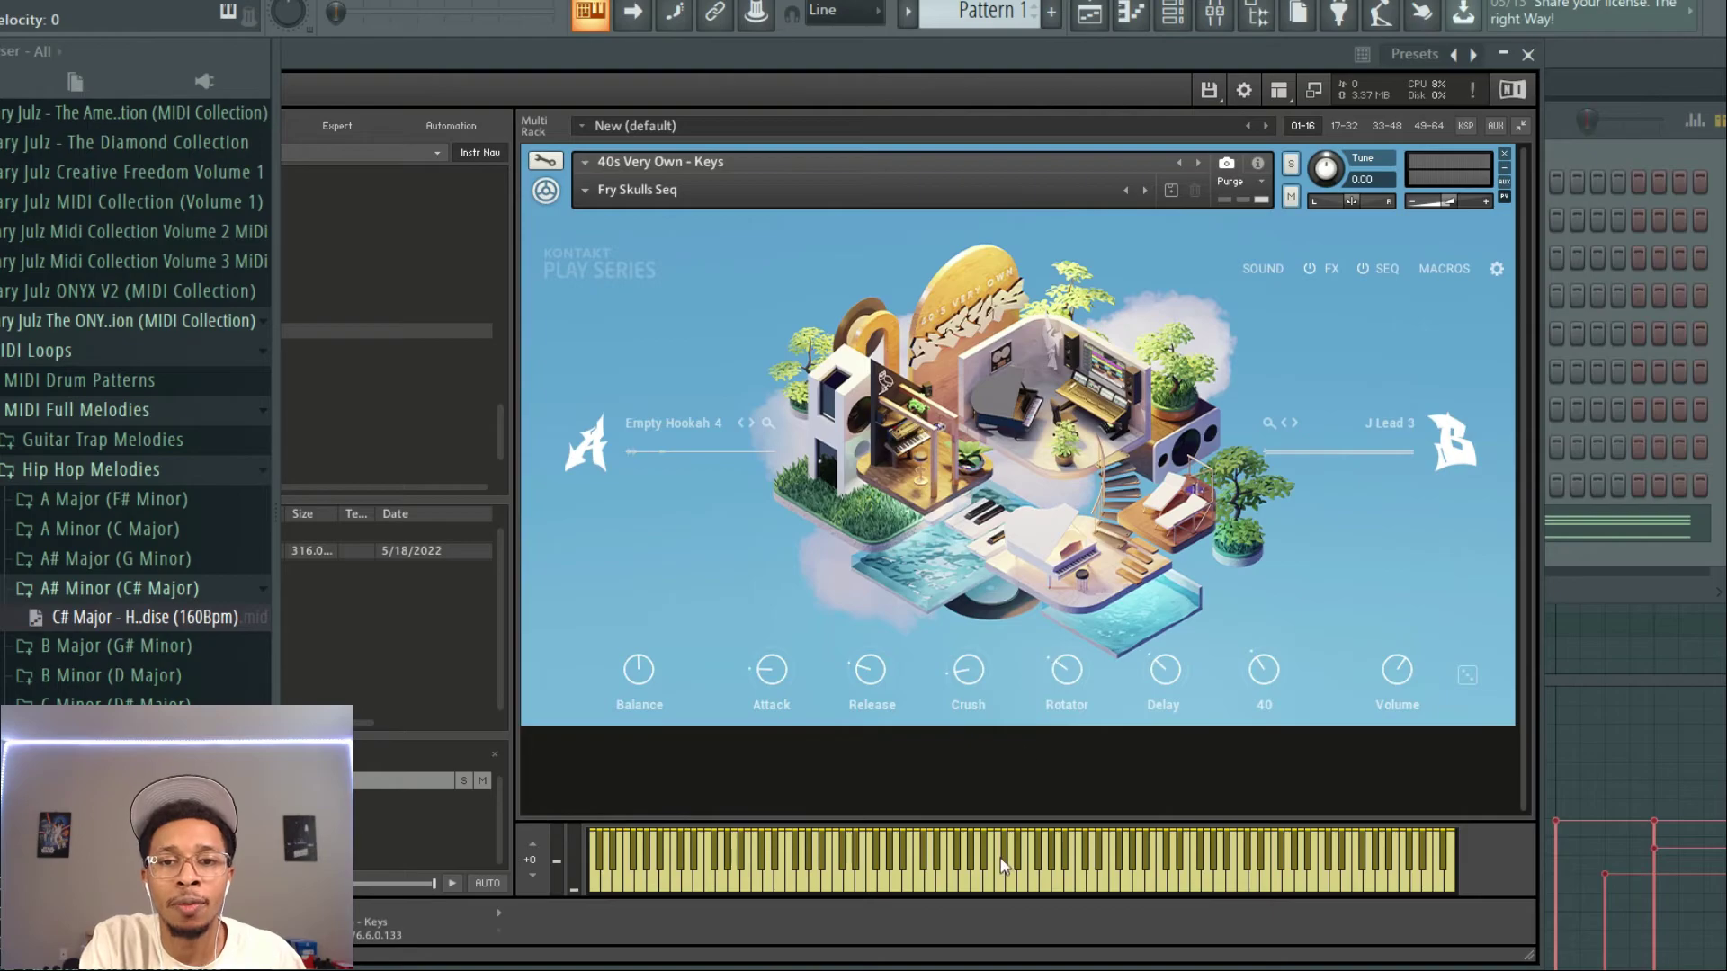
pyautogui.click(1004, 886)
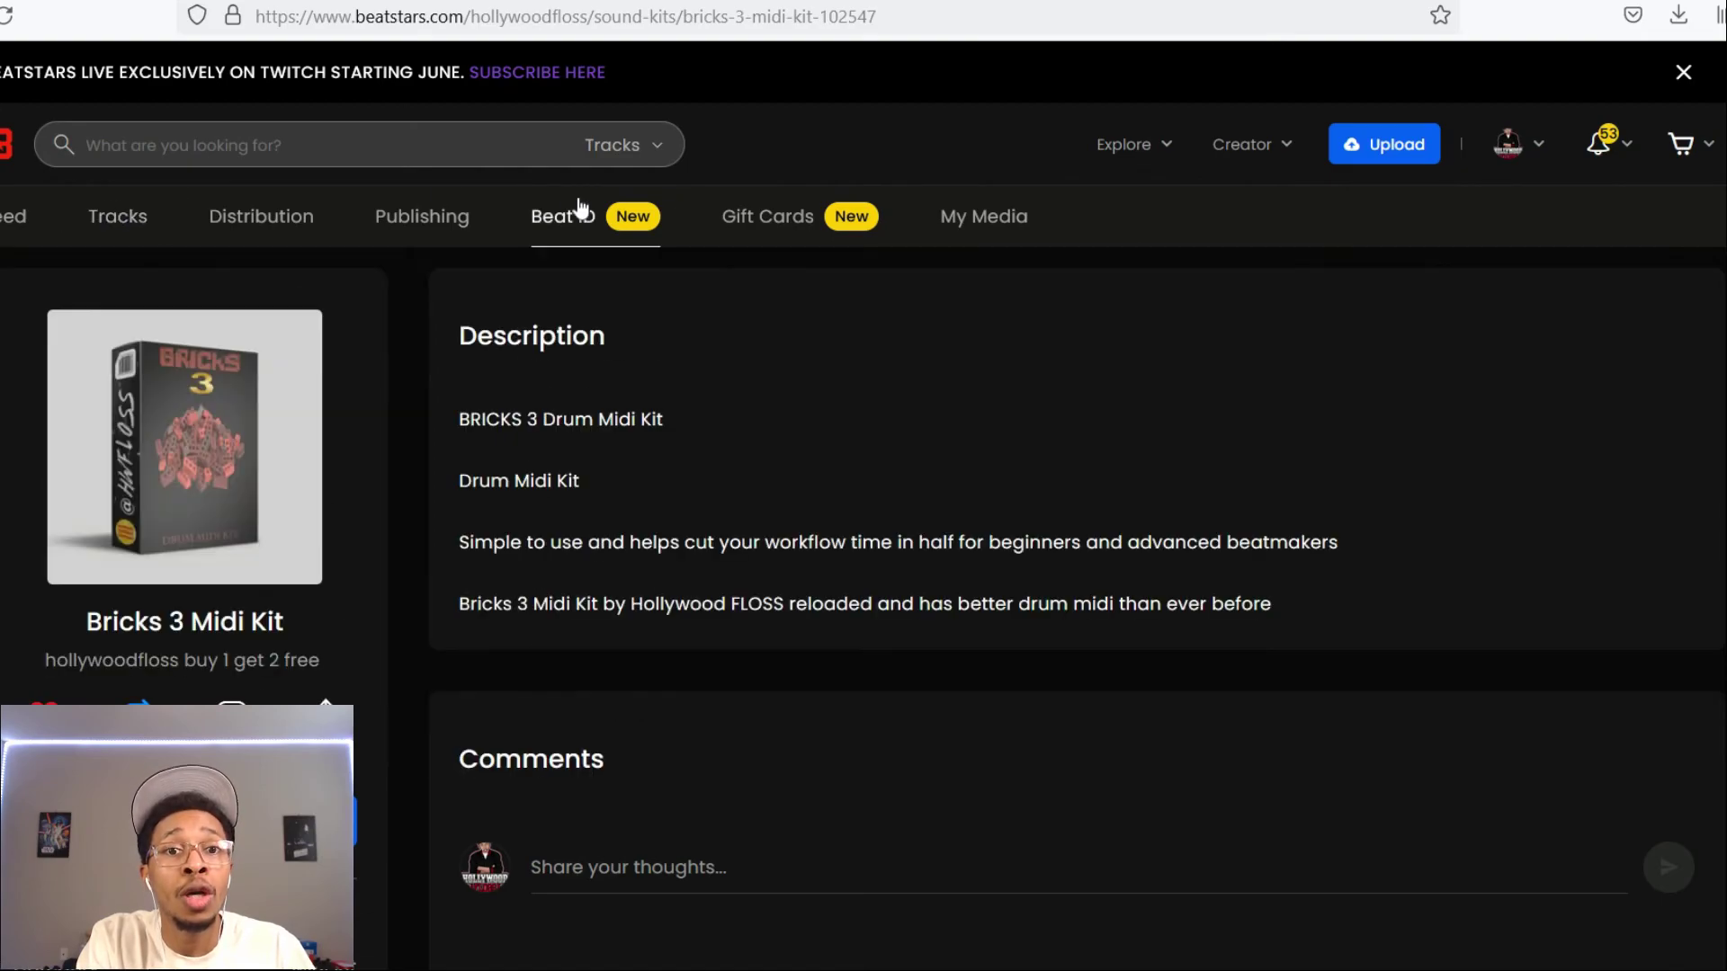
# On the BeatStars site, go to the account's own sound kits and open the Drake University Scaler 2 Kit page.
pyautogui.moveTo(998, 220)
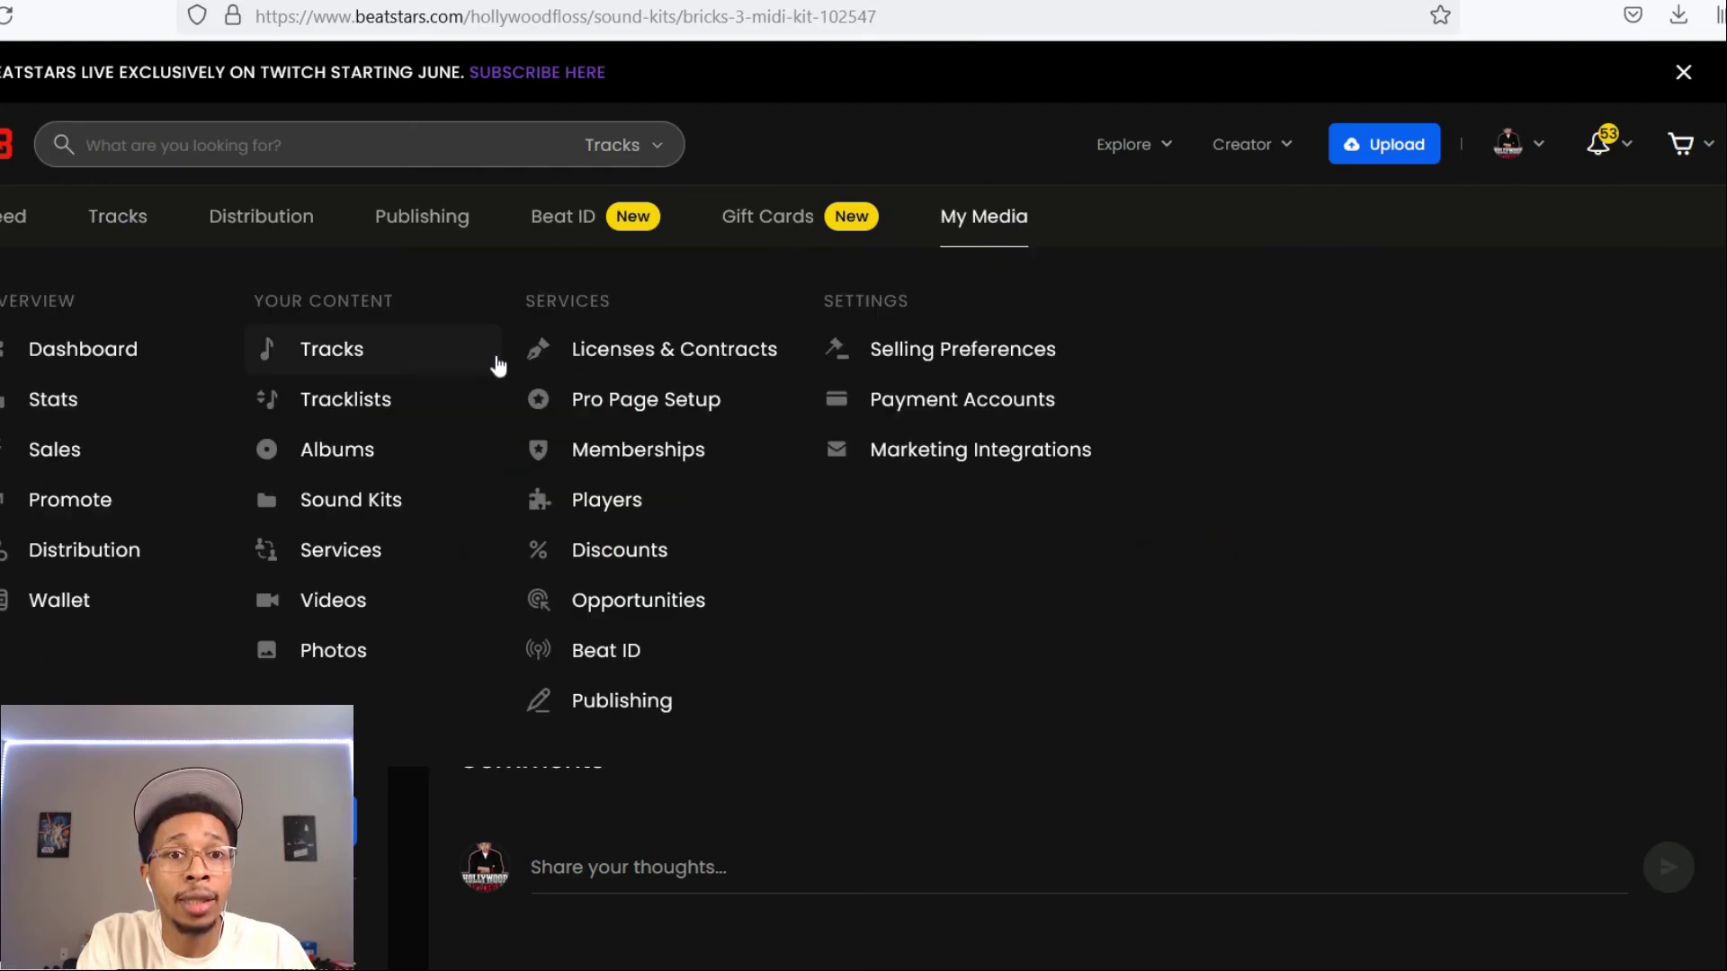
pyautogui.click(367, 501)
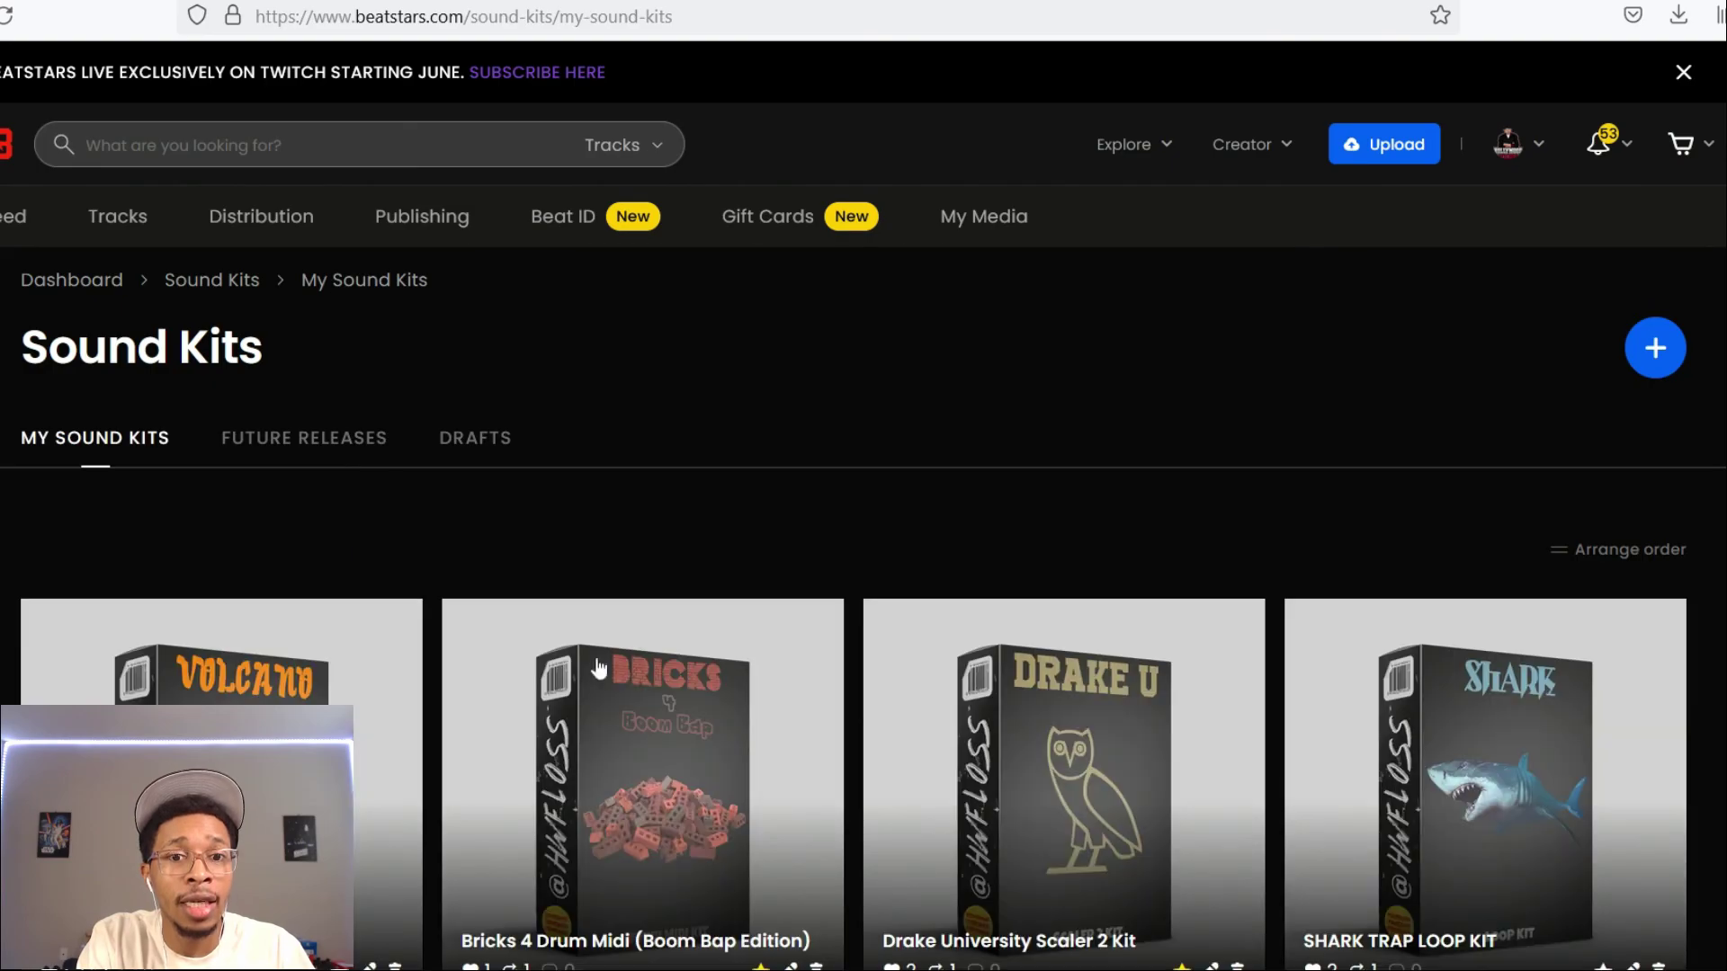
pyautogui.click(913, 716)
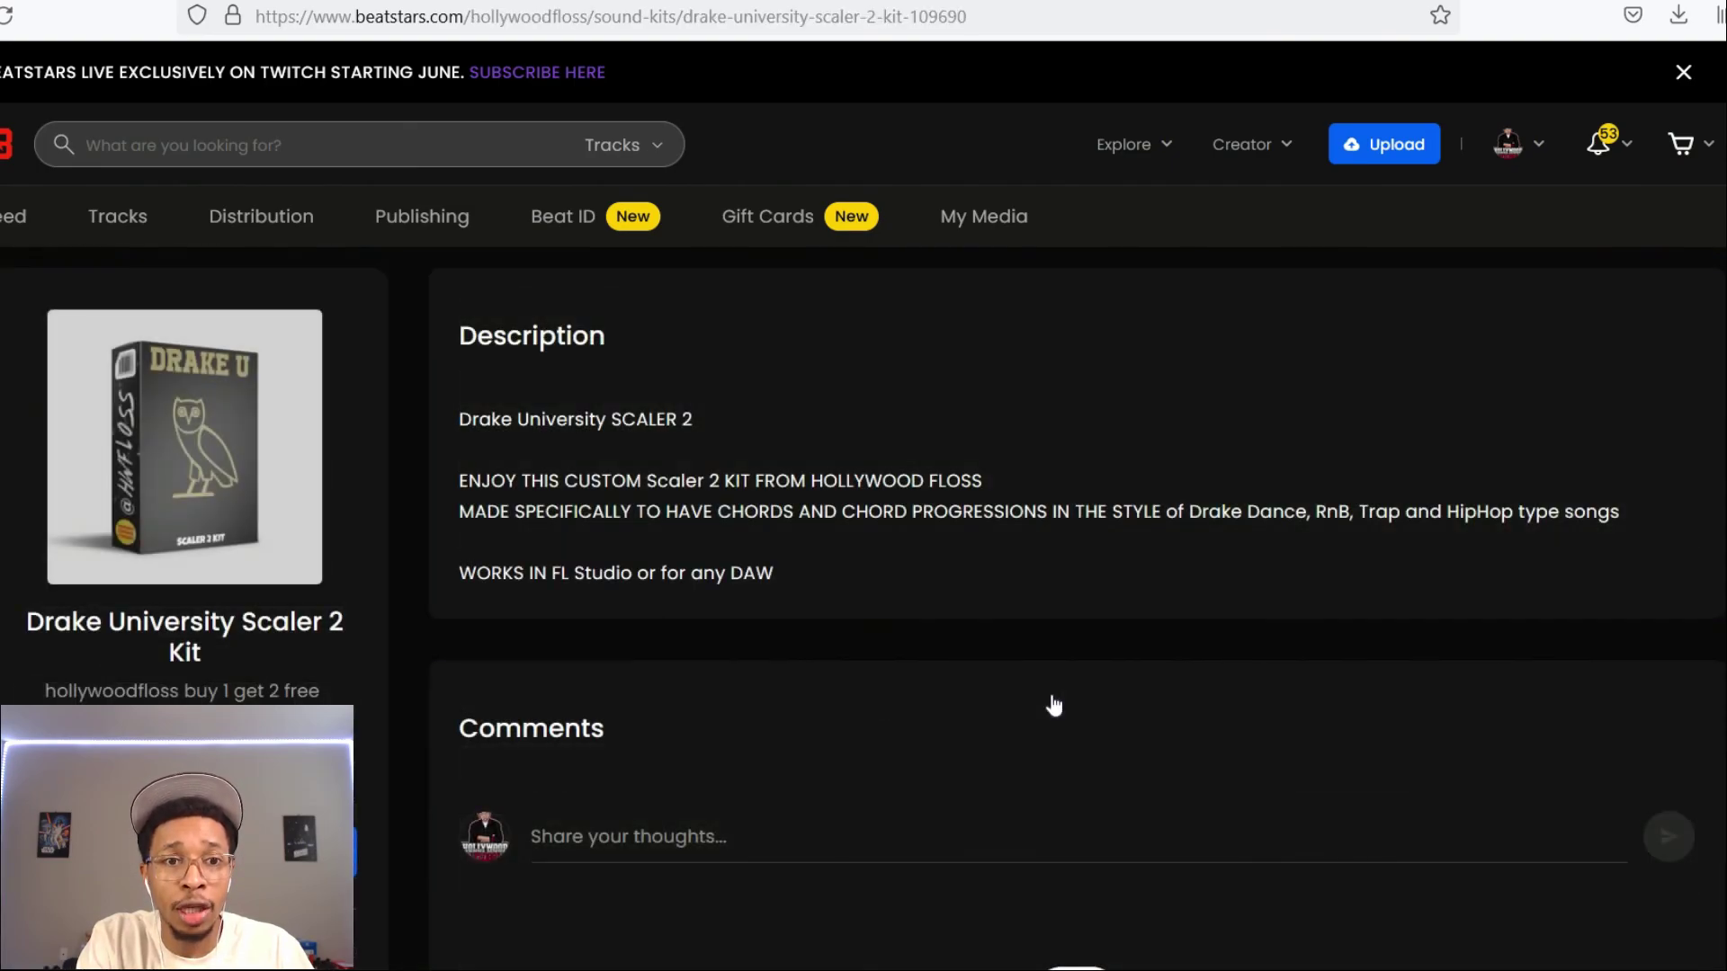